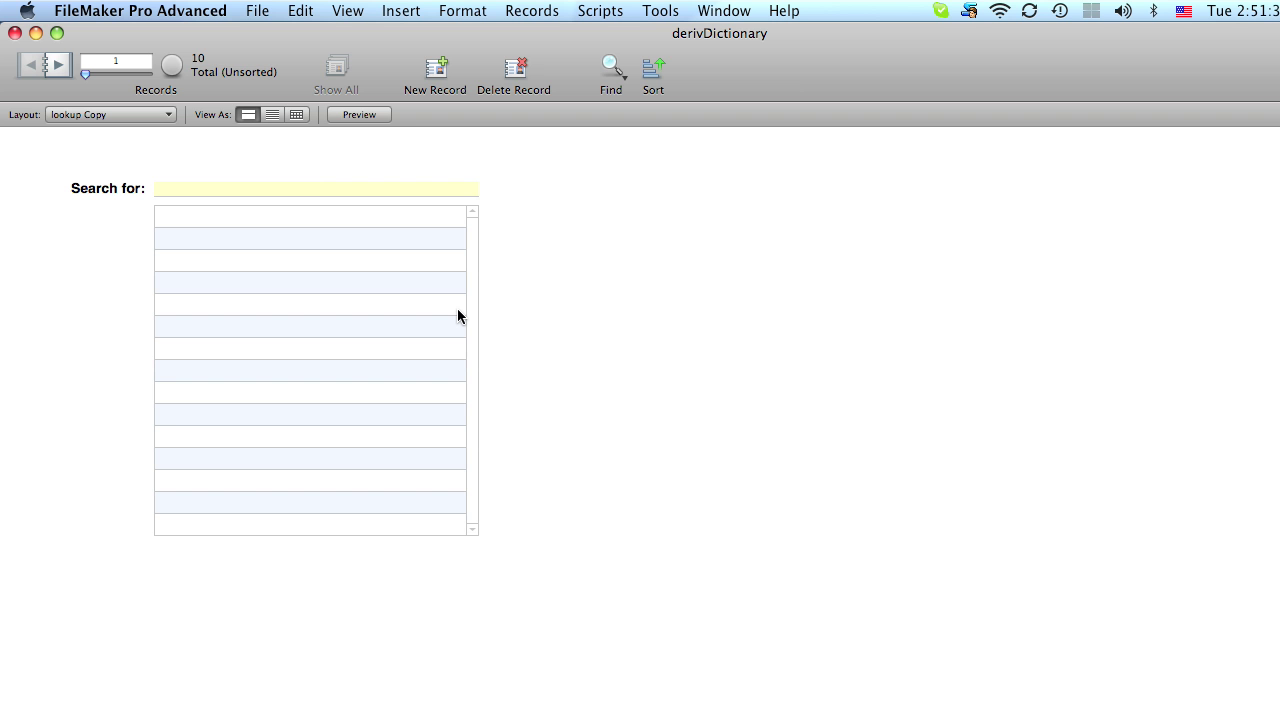
# Search for 'elephant' so the lookup list shows only that word
pyautogui.click(174, 190)
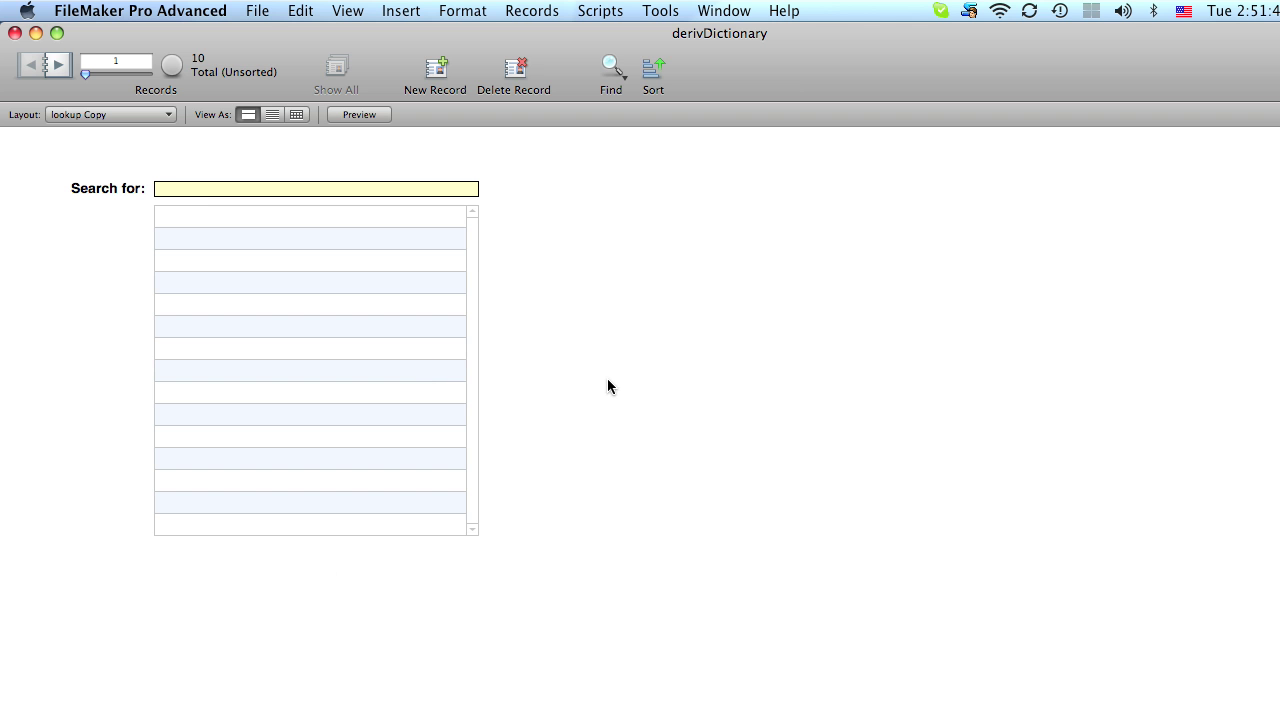
pyautogui.write('eph')
pyautogui.write('a')
pyautogui.press('BackSpace')
pyautogui.write('hant')
pyautogui.click(547, 248)
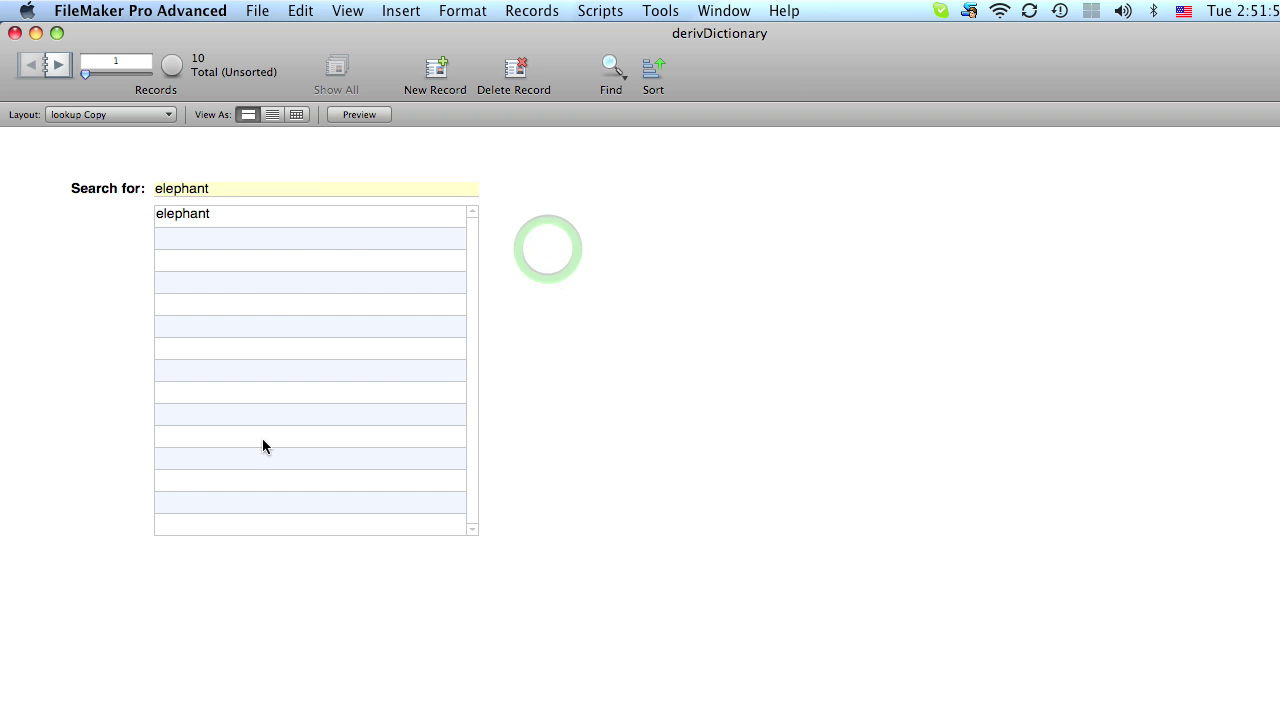
# Replace the search word with 'e' to list the nine e-words
pyautogui.click(230, 188)
pyautogui.write('e')
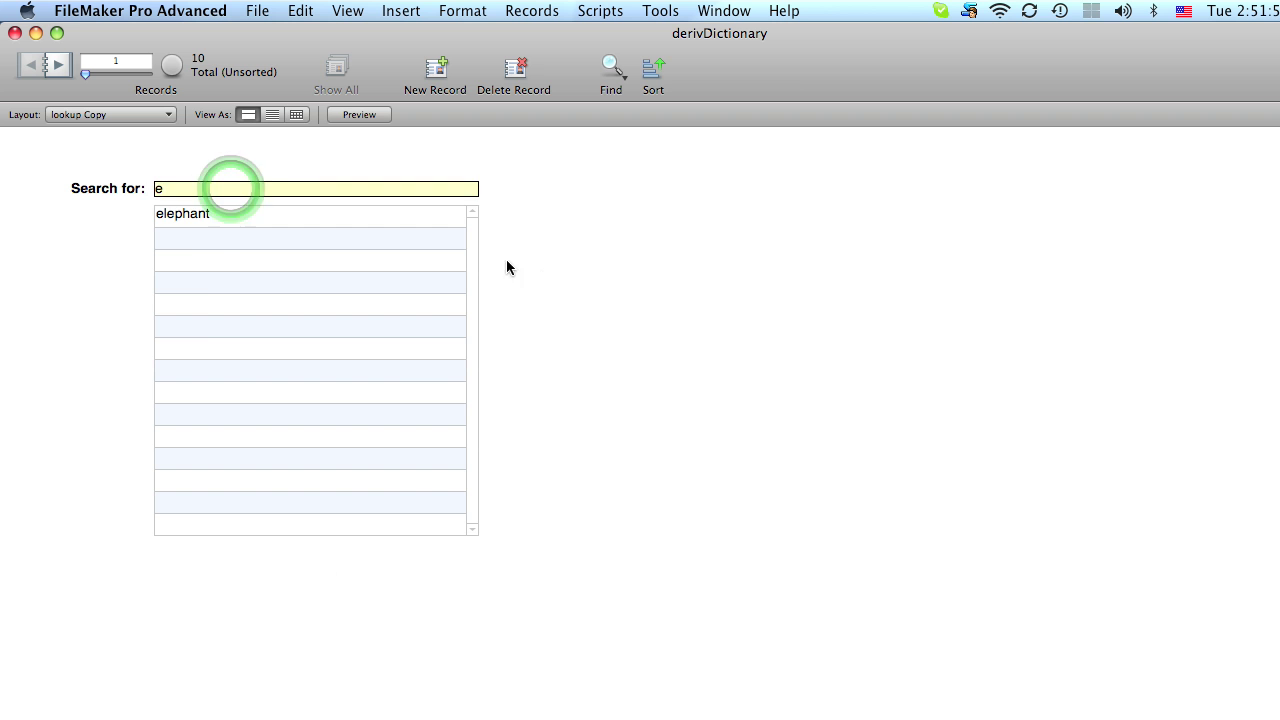
pyautogui.click(541, 271)
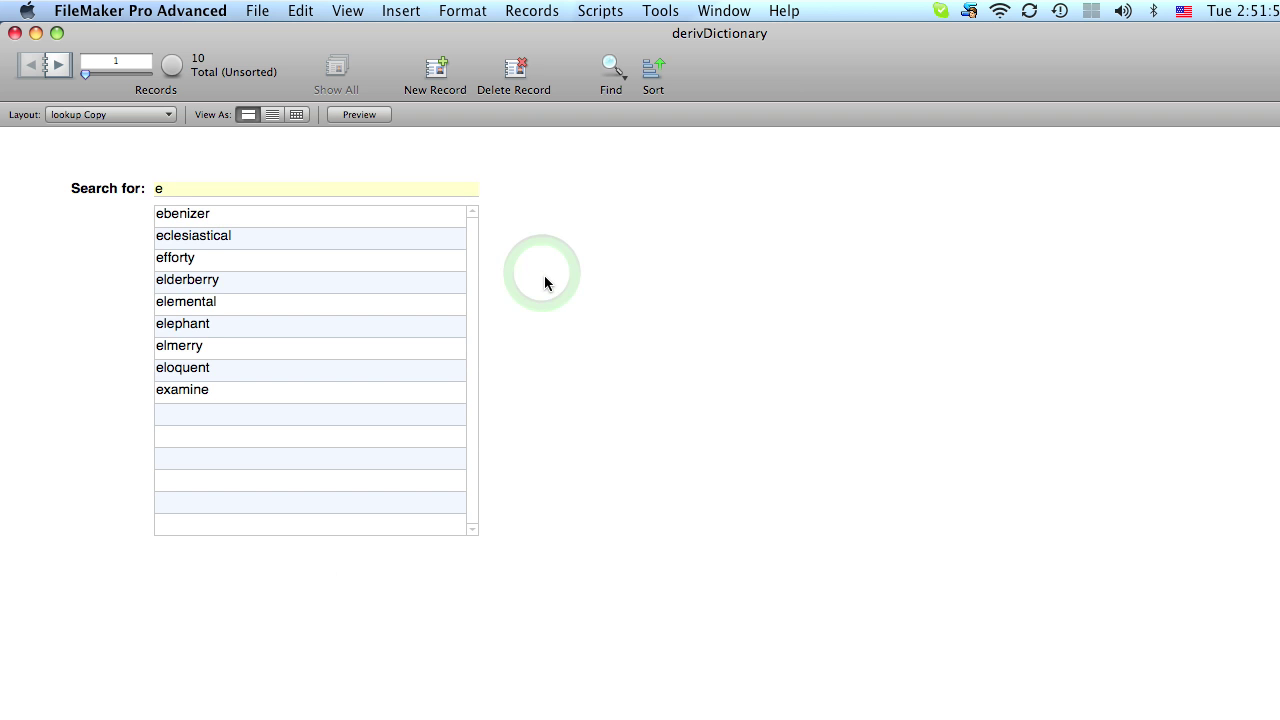
# Switch to the lookup layout from the Layout popup
pyautogui.click(132, 117)
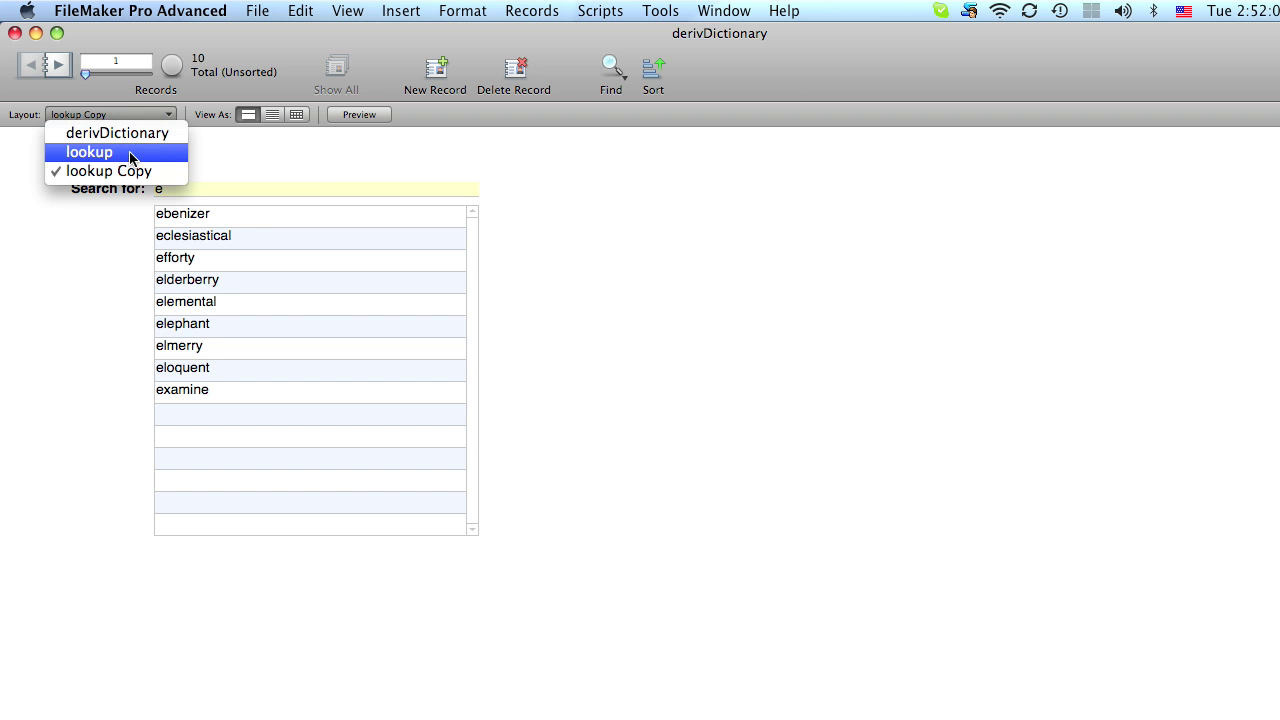
pyautogui.click(143, 248)
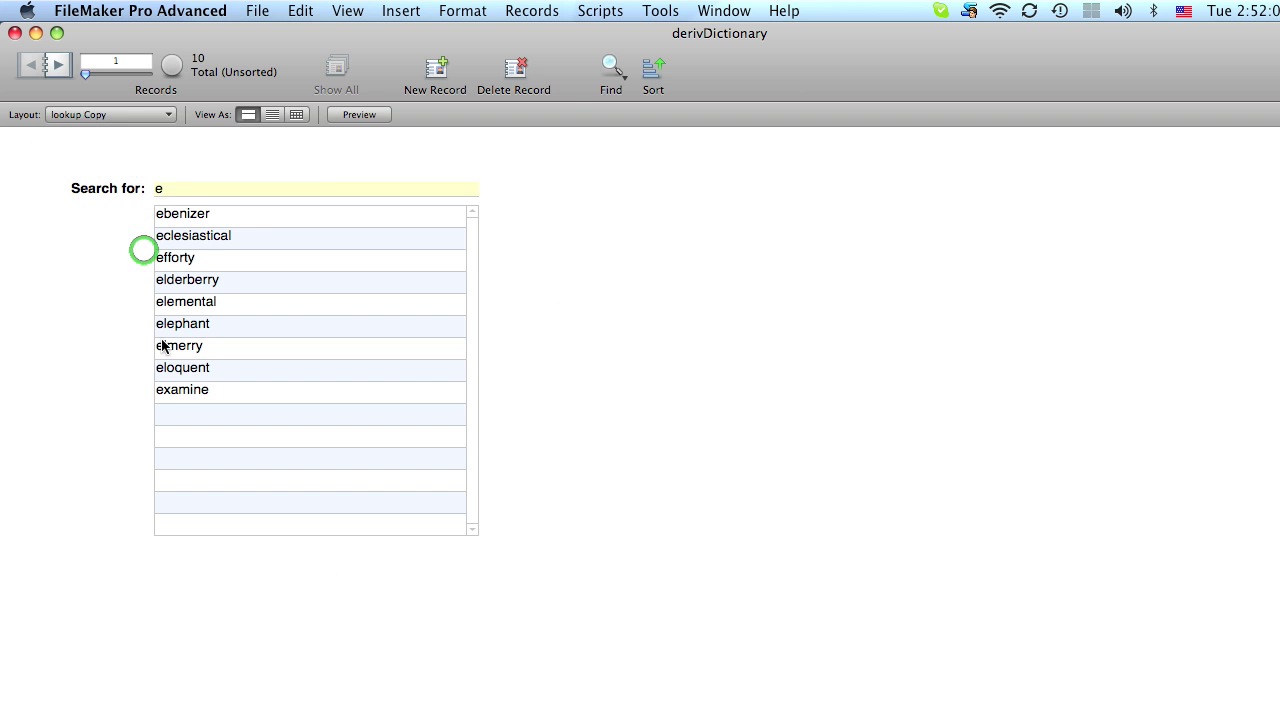
pyautogui.click(136, 114)
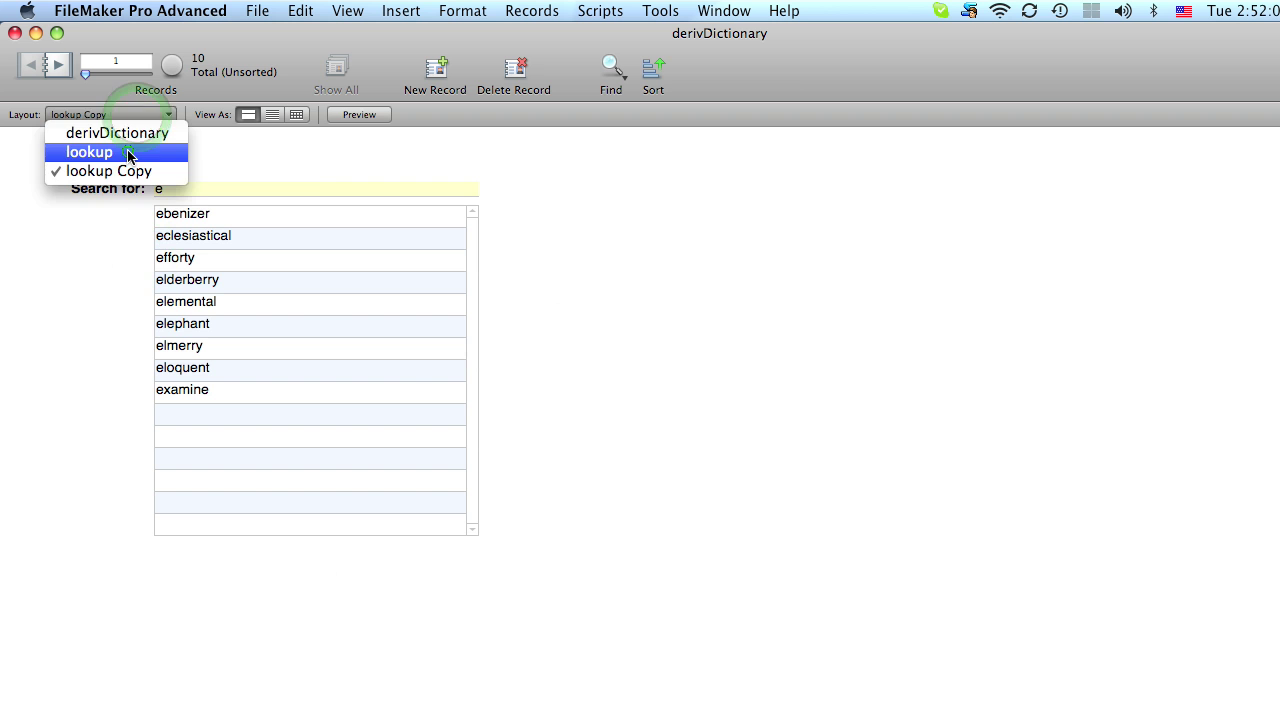
pyautogui.click(128, 151)
# Clear the Search for field and re-enter 'elephant' to filter the list
pyautogui.click(166, 188)
pyautogui.press('BackSpace')
pyautogui.click(125, 194)
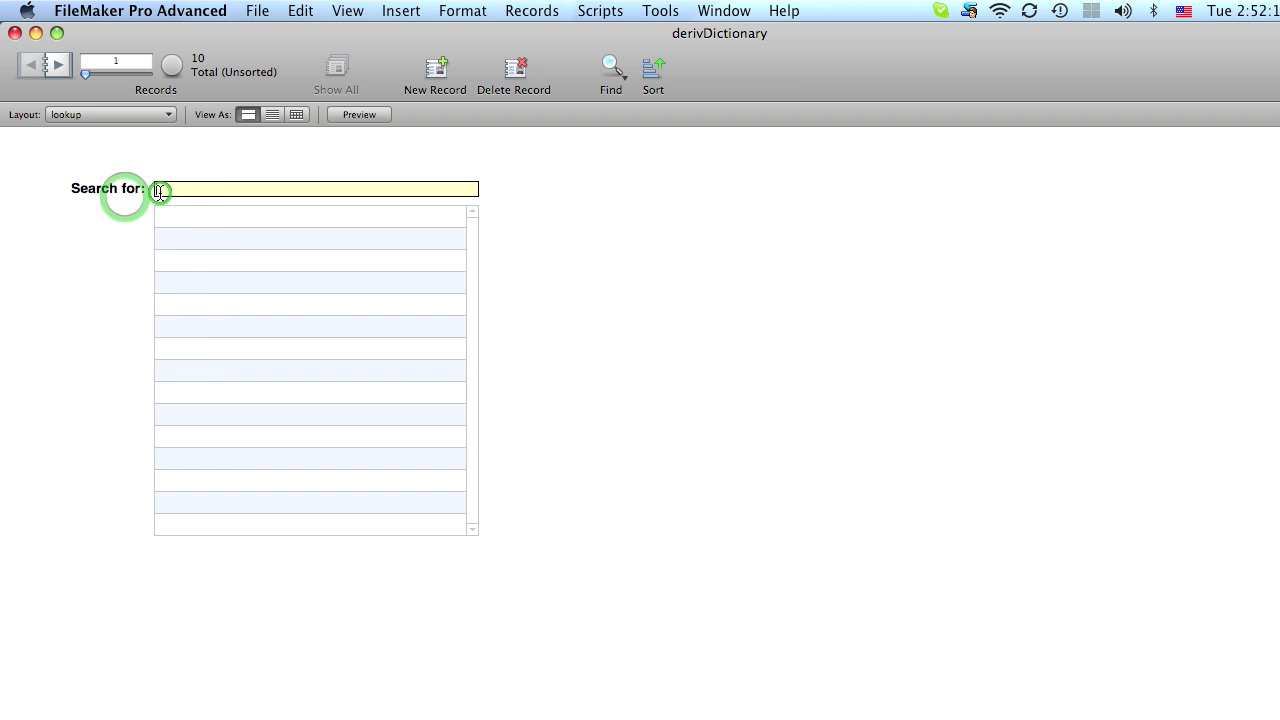
pyautogui.click(160, 190)
pyautogui.write('elephant')
pyautogui.press('Tab')
pyautogui.write('el')
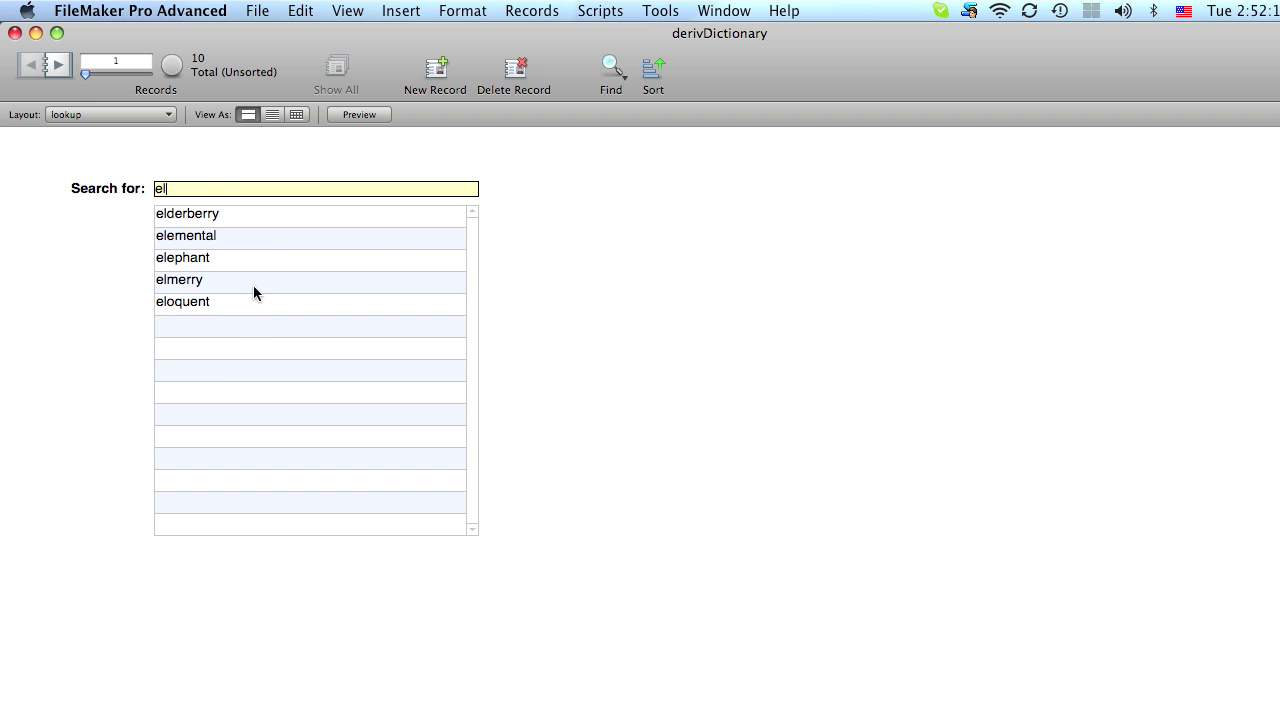
pyautogui.write('ephant')
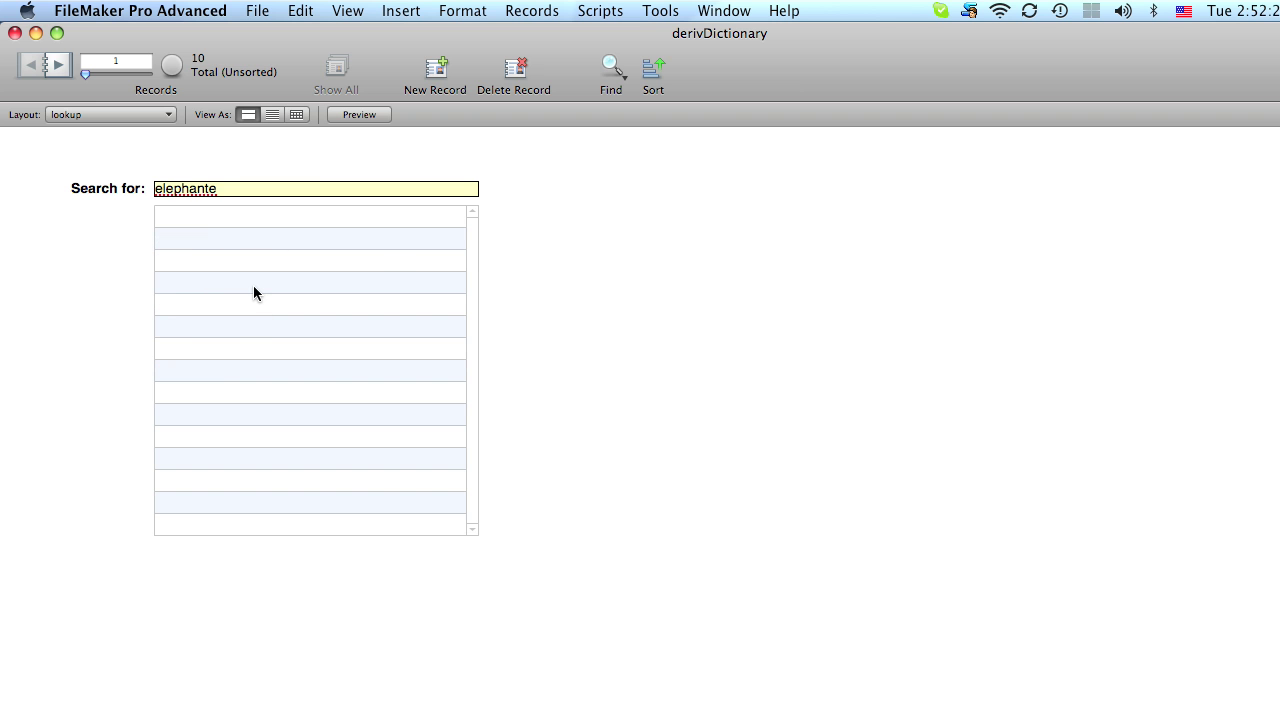
pyautogui.click(678, 297)
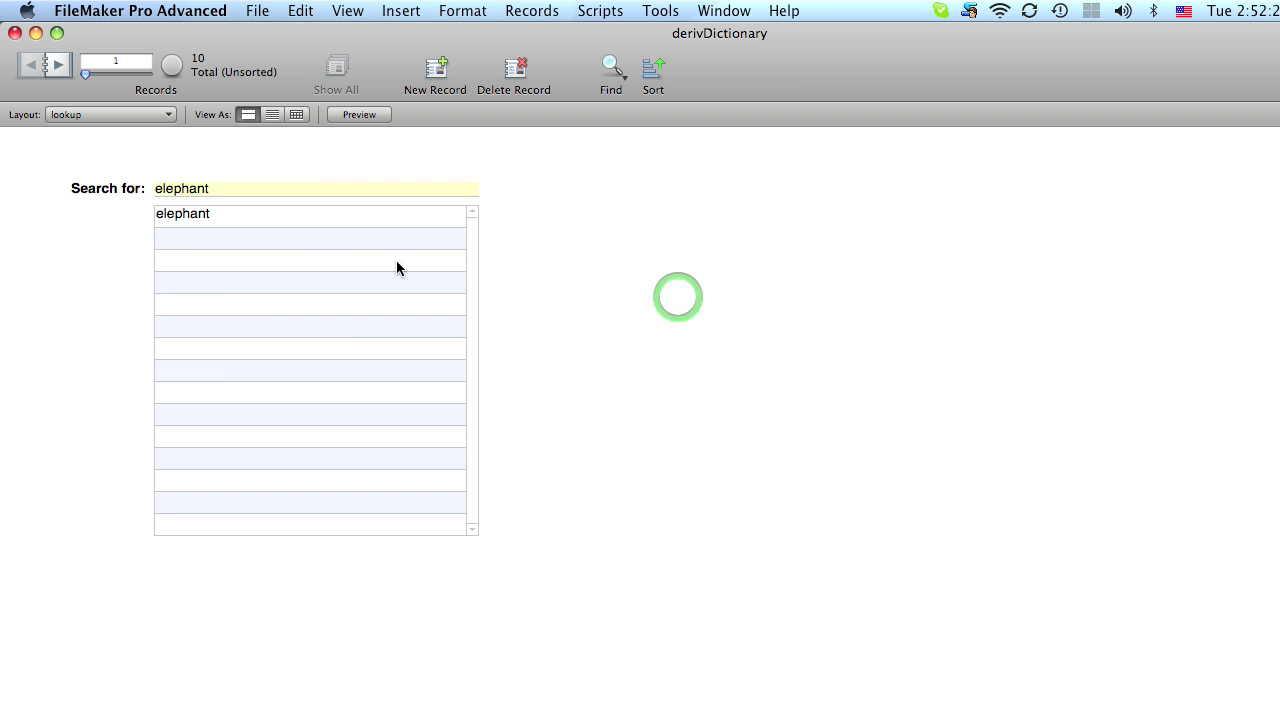
pyautogui.click(700, 500)
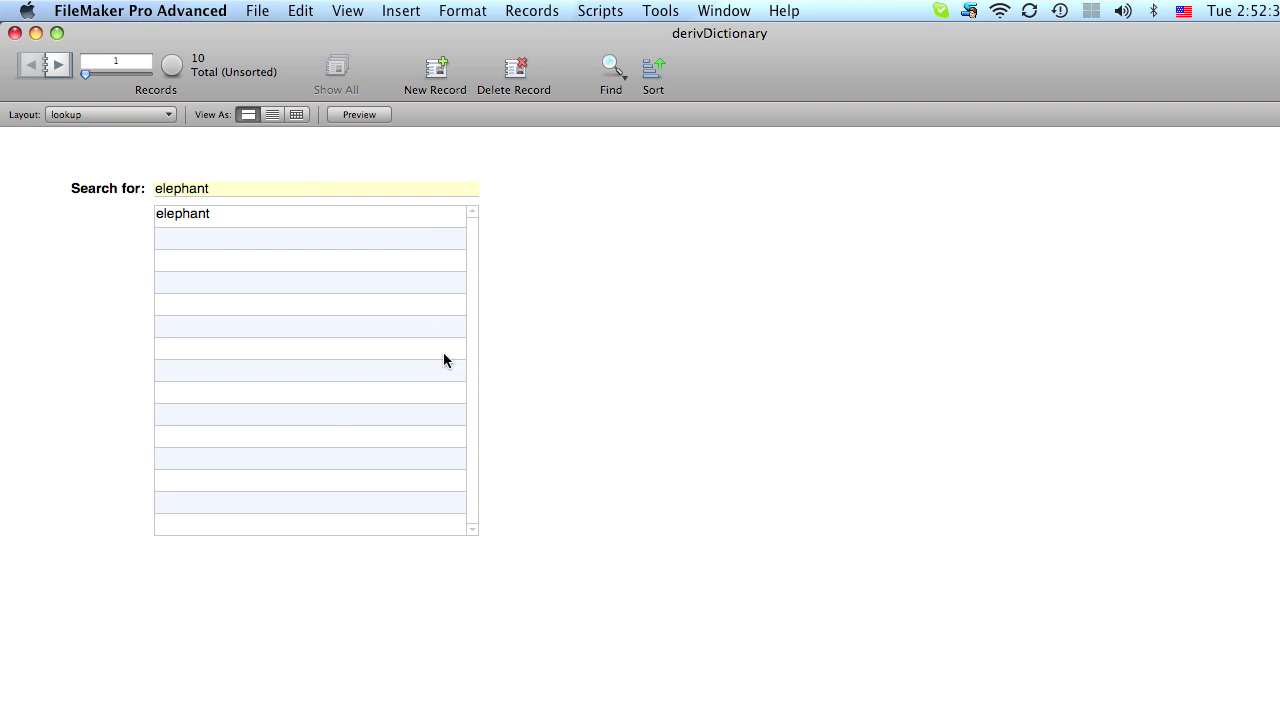
# Open Manage Database for derivDictionary and check its Relationships and Tables tabs
pyautogui.click(257, 10)
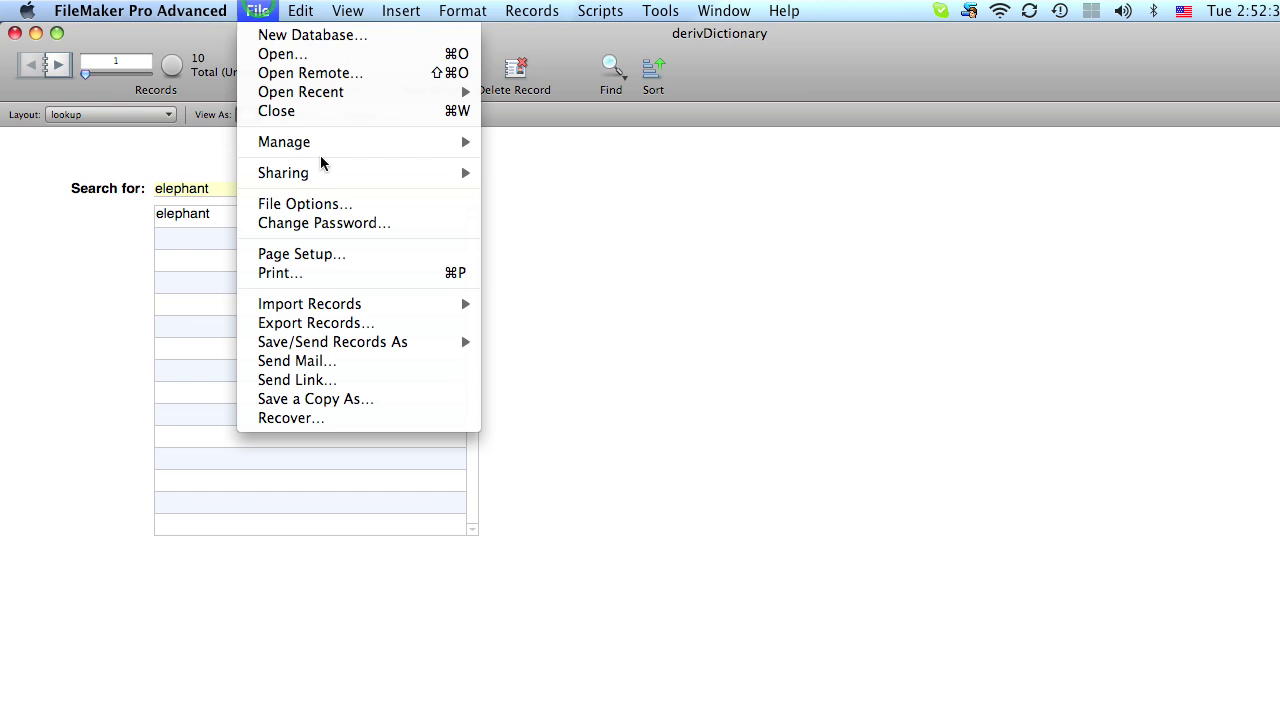
pyautogui.moveTo(323, 148)
pyautogui.click(545, 143)
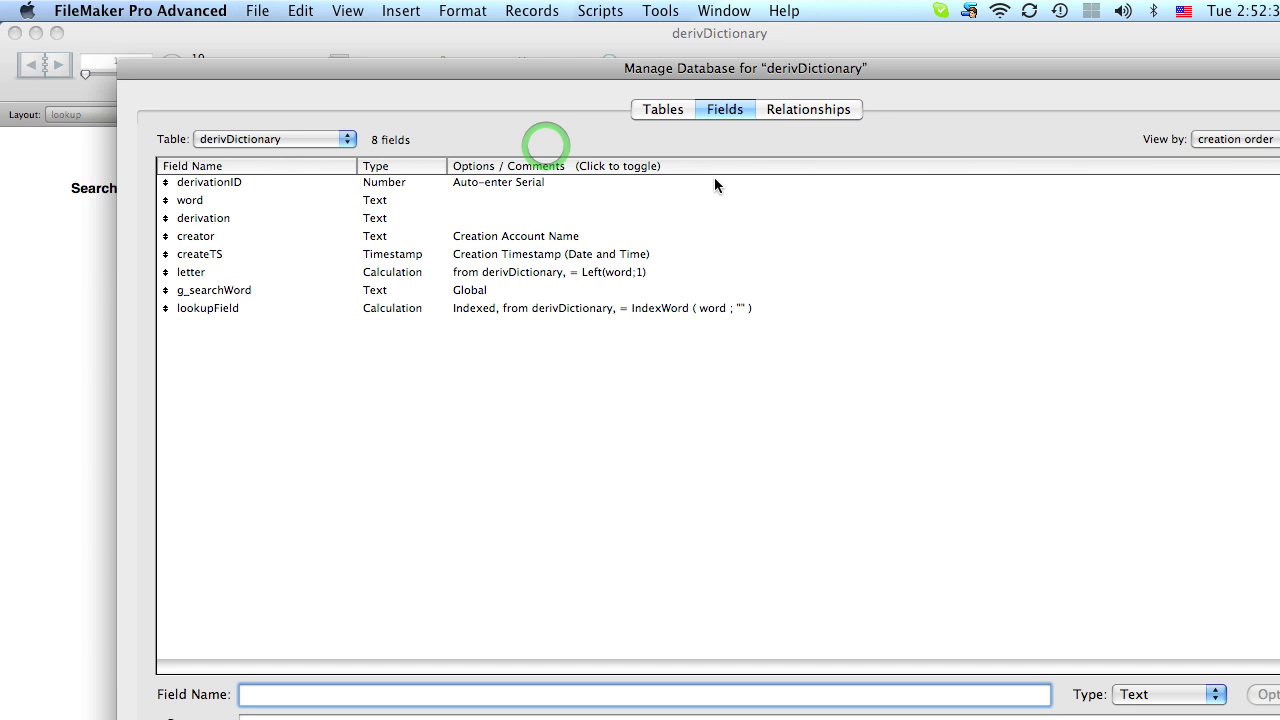
pyautogui.click(814, 109)
pyautogui.click(663, 109)
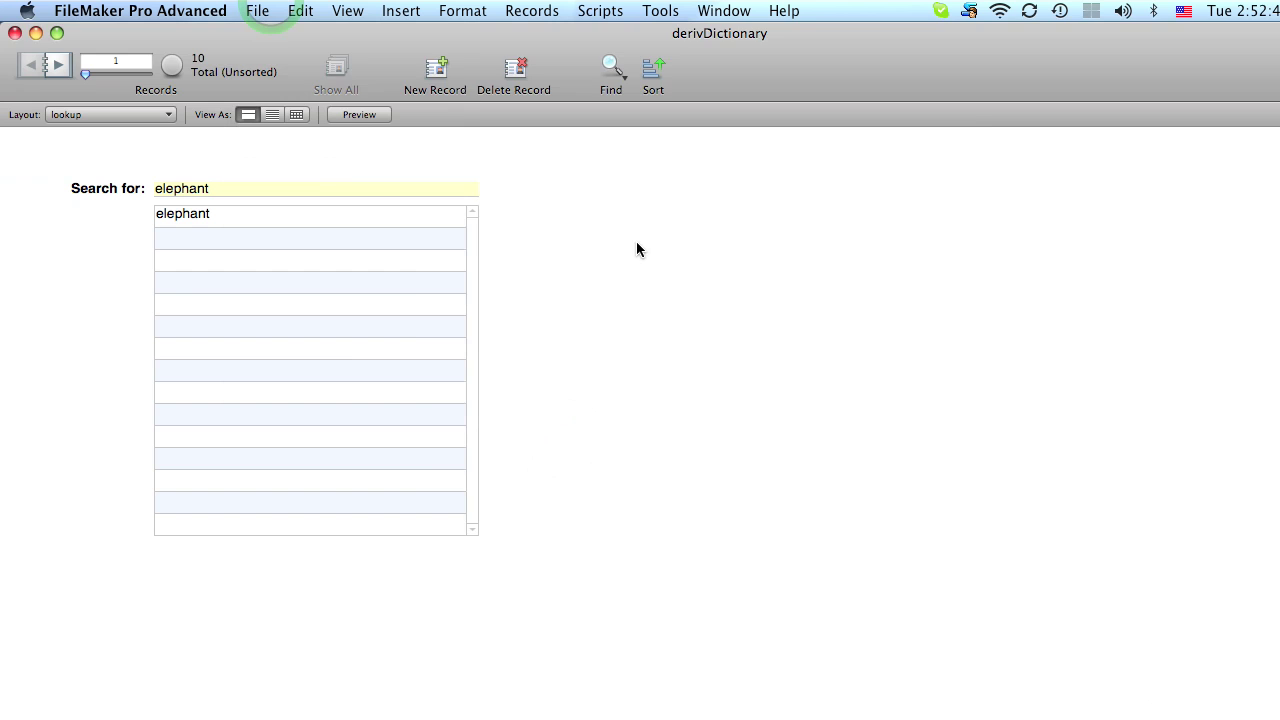
# Create a new database named lookup with Text fields term and searchTerm
pyautogui.write('lookup.fp7')
pyautogui.press('Return')
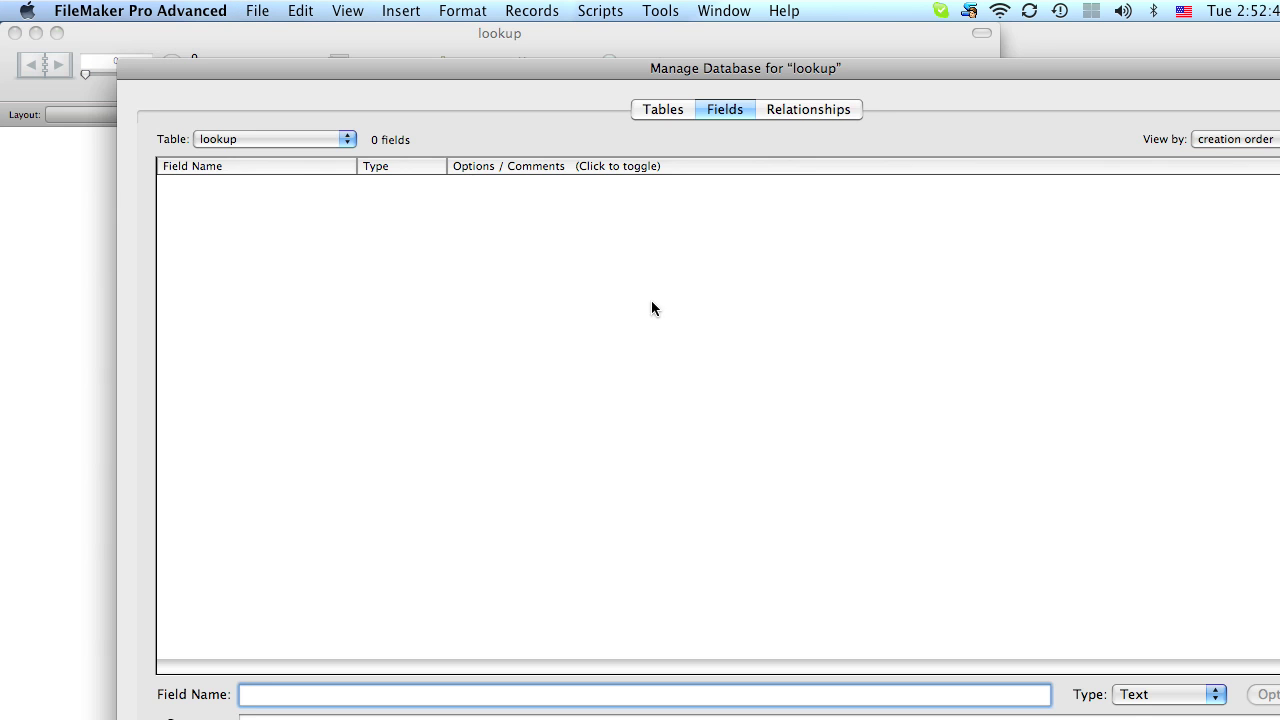
pyautogui.click(672, 112)
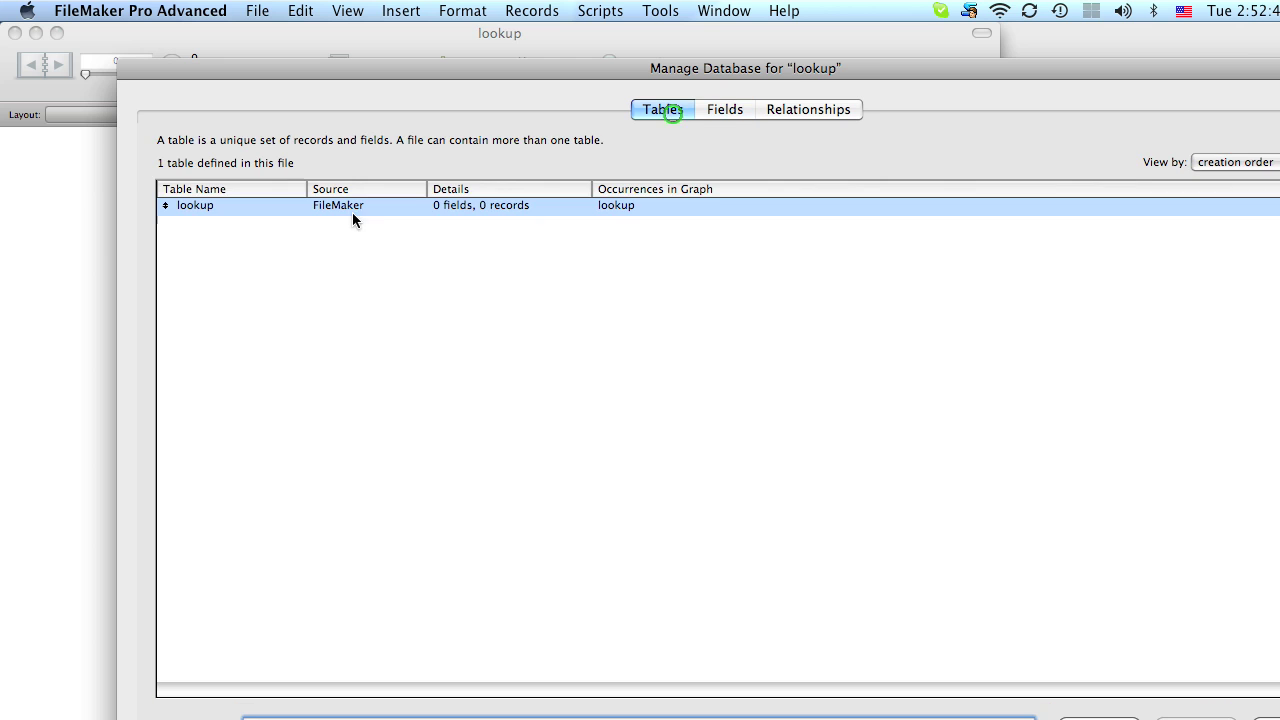
pyautogui.doubleClick(205, 205)
pyautogui.click(256, 291)
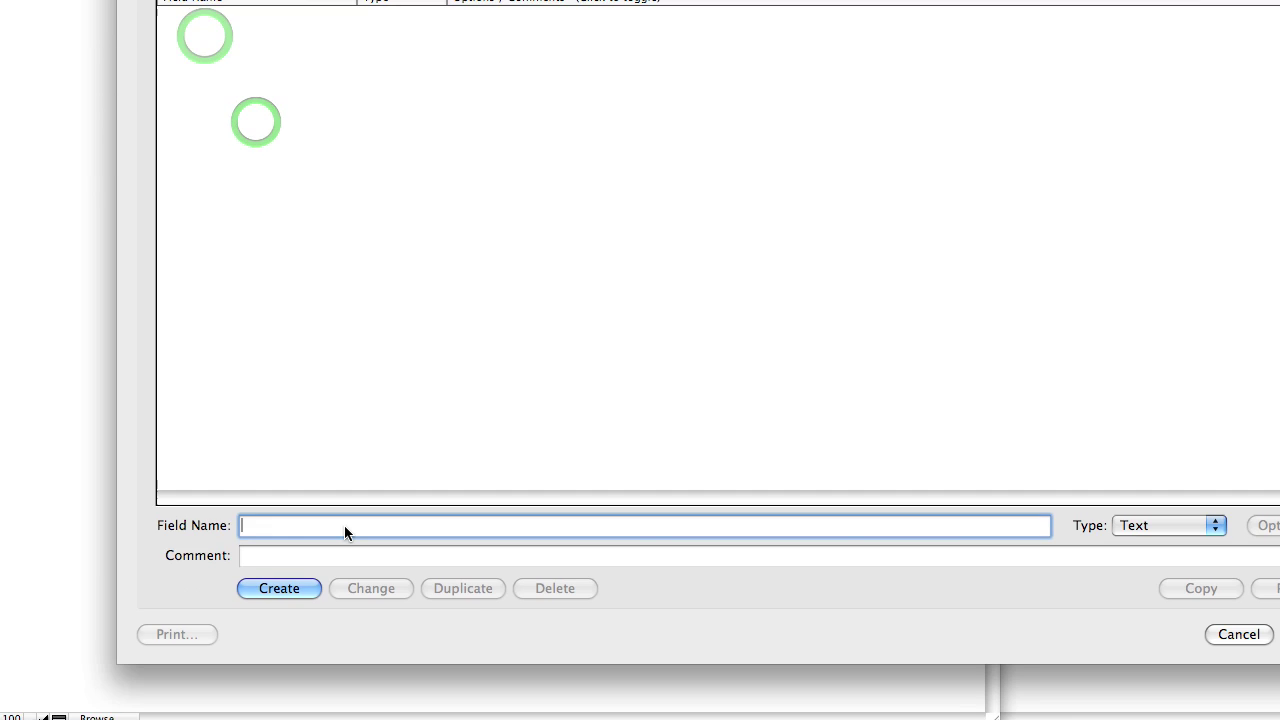
pyautogui.write('term')
pyautogui.press('Return')
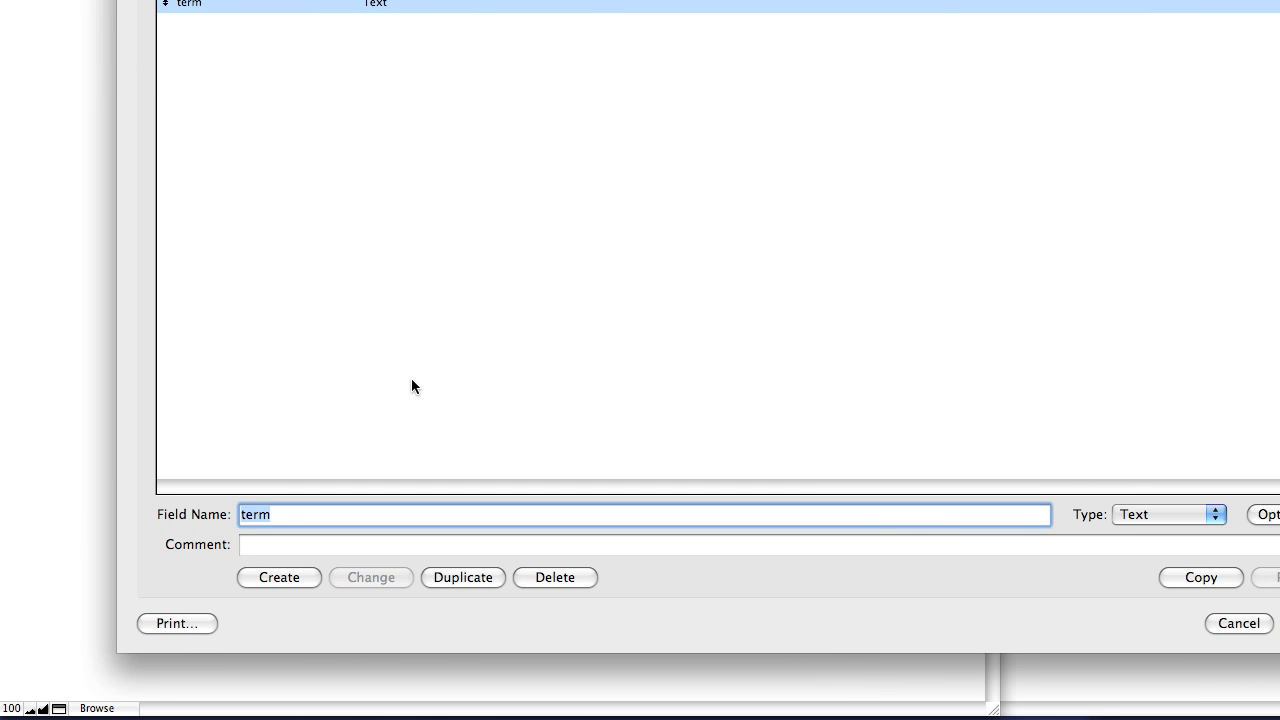
pyautogui.write('searchTer')
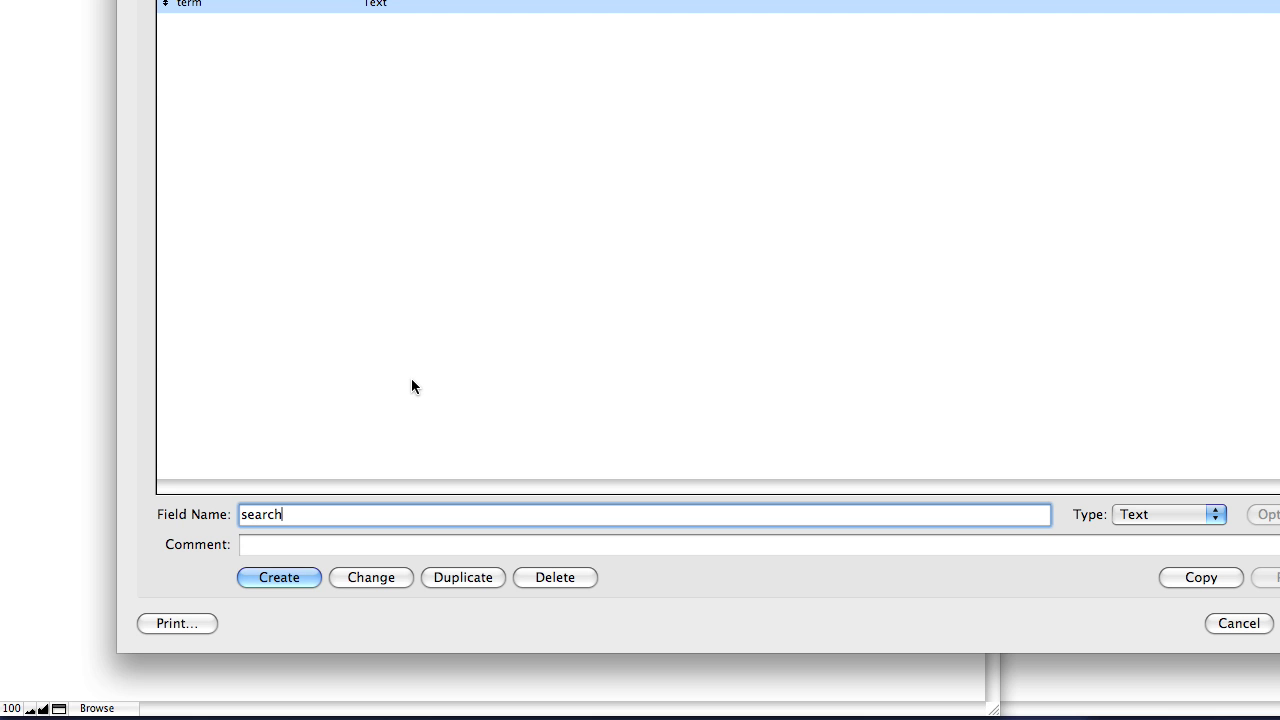
pyautogui.write('m')
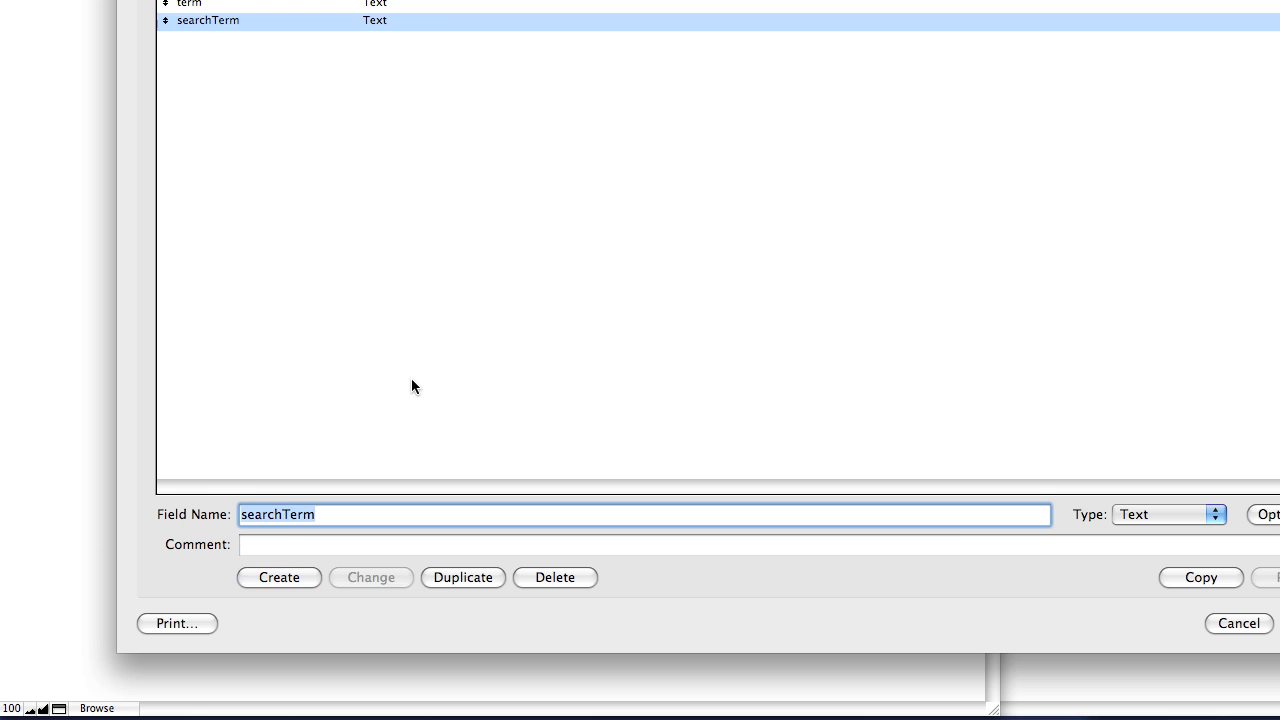
pyautogui.press('Return')
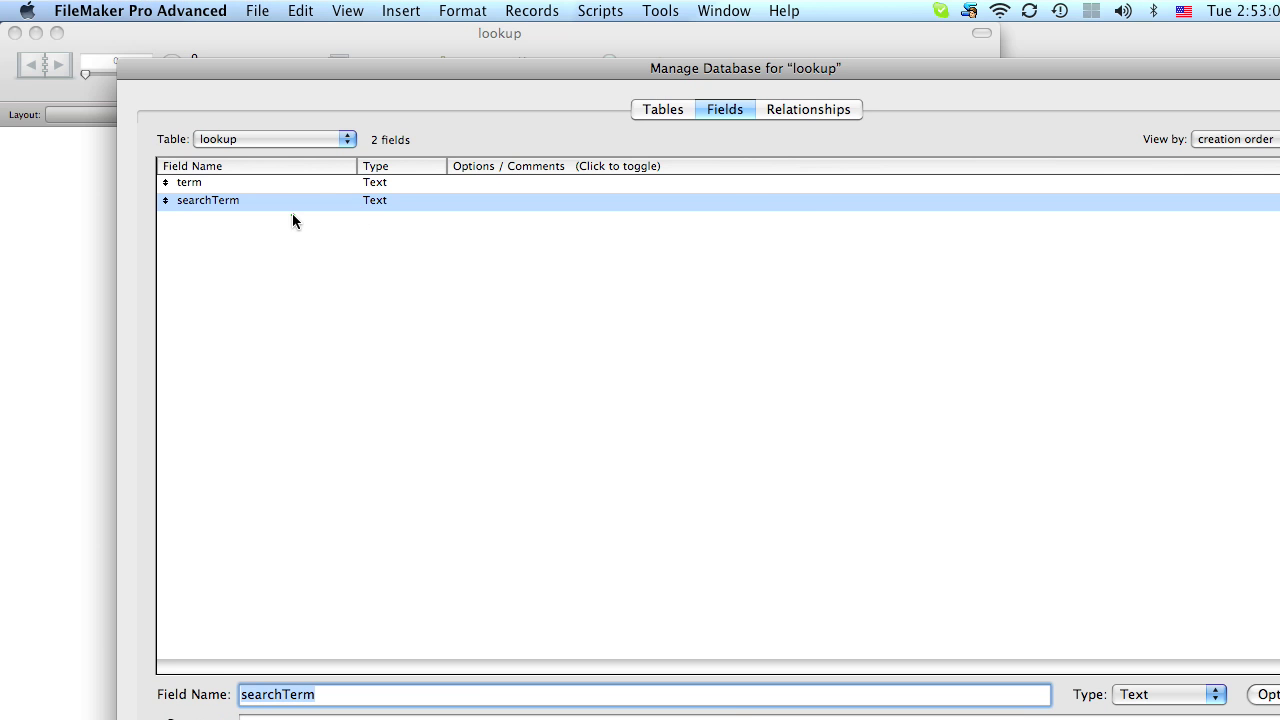
# Set searchTerm's storage to use global storage
pyautogui.doubleClick(290, 205)
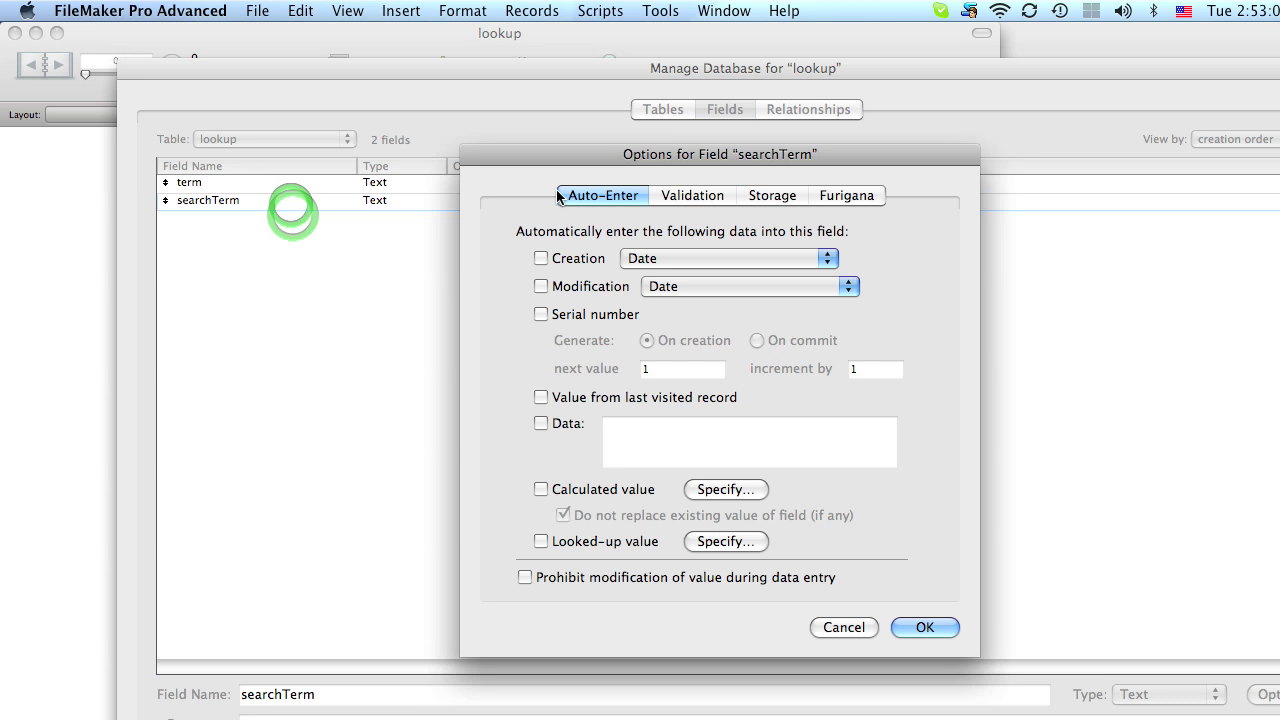
pyautogui.click(745, 196)
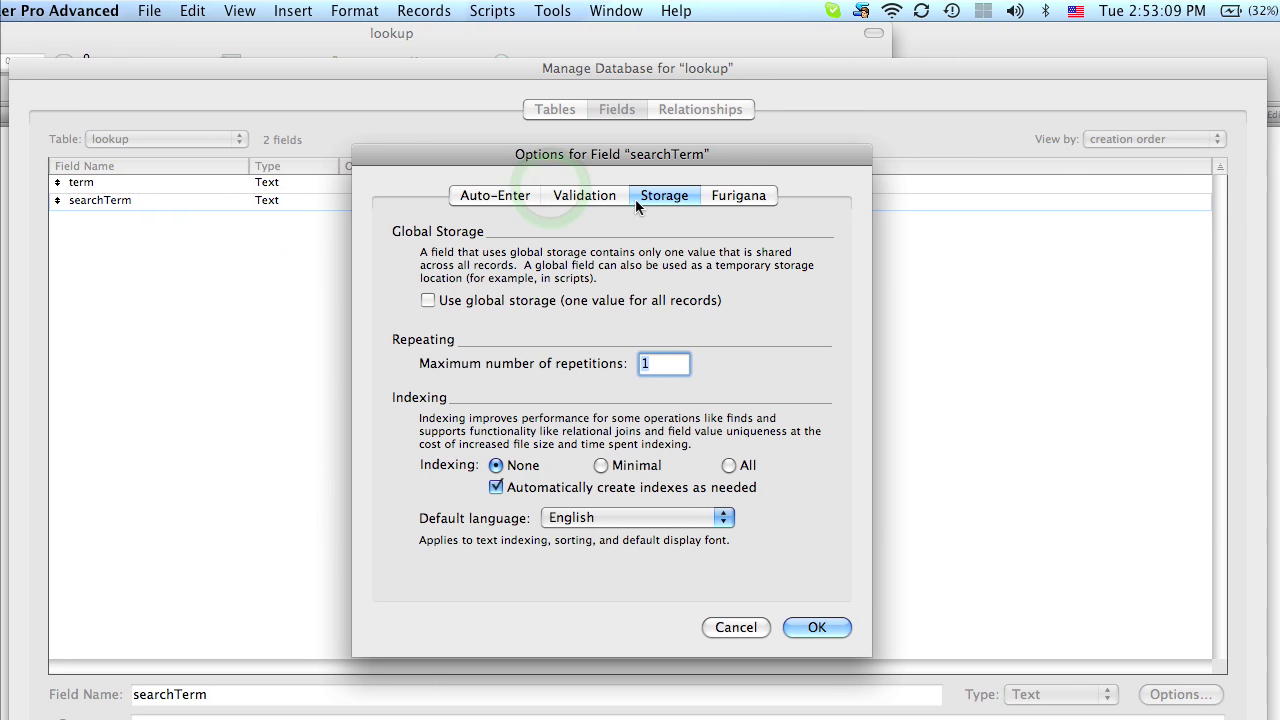
pyautogui.click(543, 300)
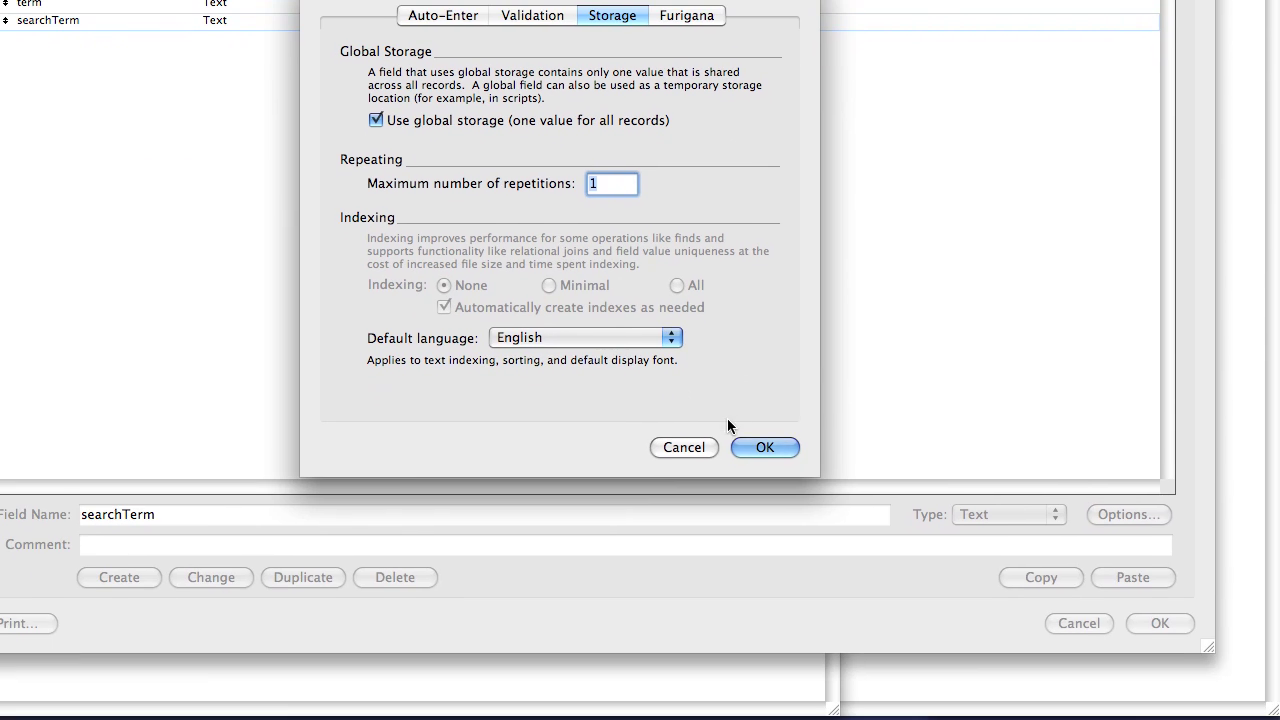
pyautogui.click(826, 624)
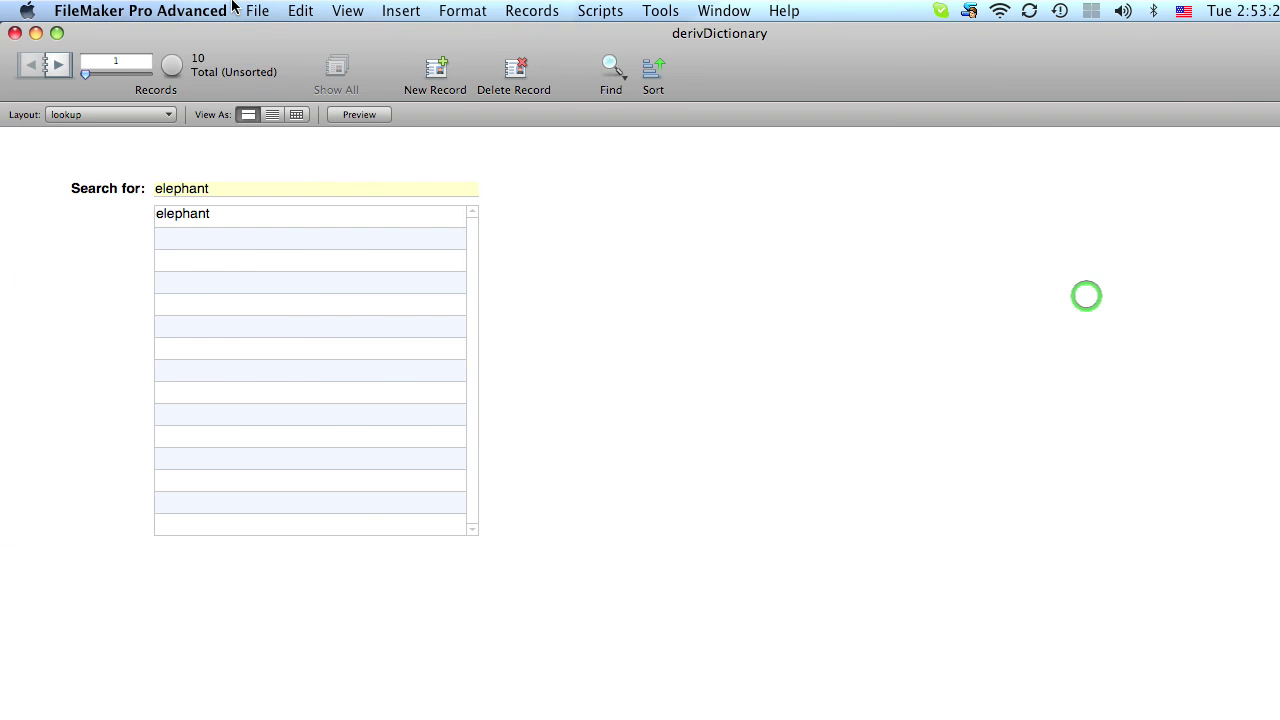
# Select the existing IndexWord formula in derivDictionary's custom functions, then return to the lookup window
pyautogui.click(257, 11)
pyautogui.moveTo(364, 142)
pyautogui.click(627, 256)
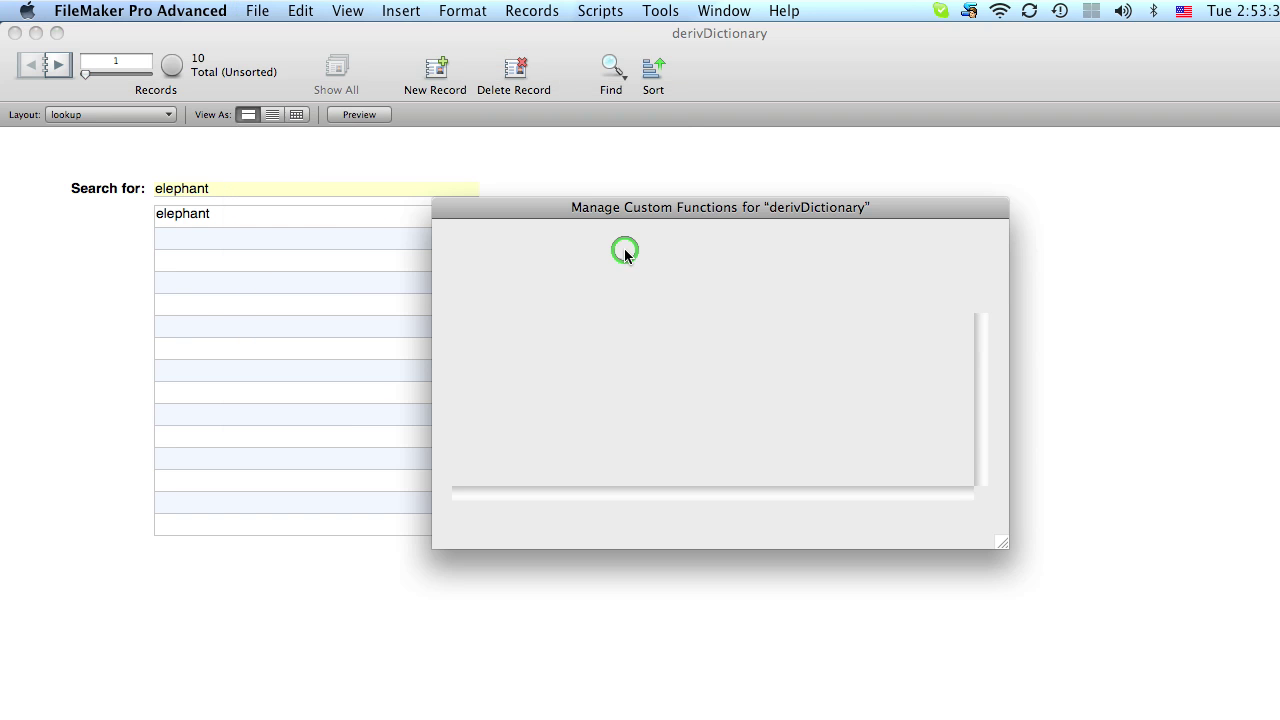
pyautogui.doubleClick(643, 323)
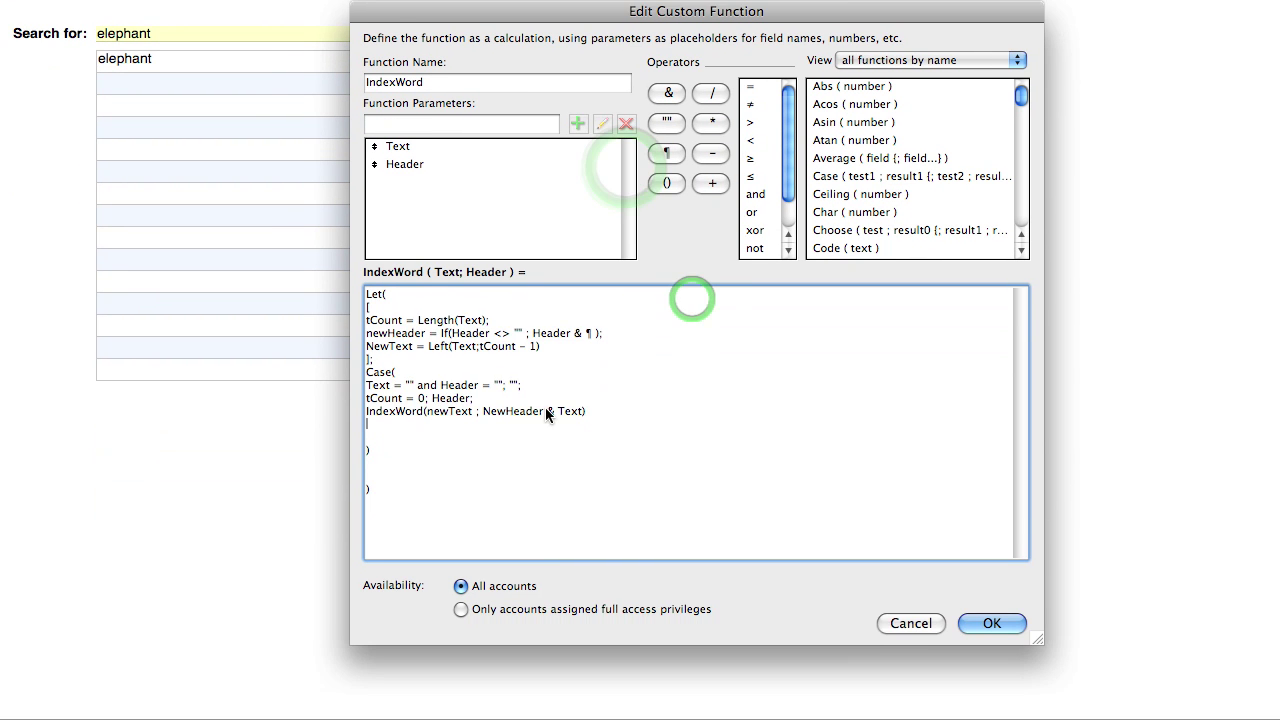
pyautogui.press('super+a')
pyautogui.press('super+c')
pyautogui.click(890, 598)
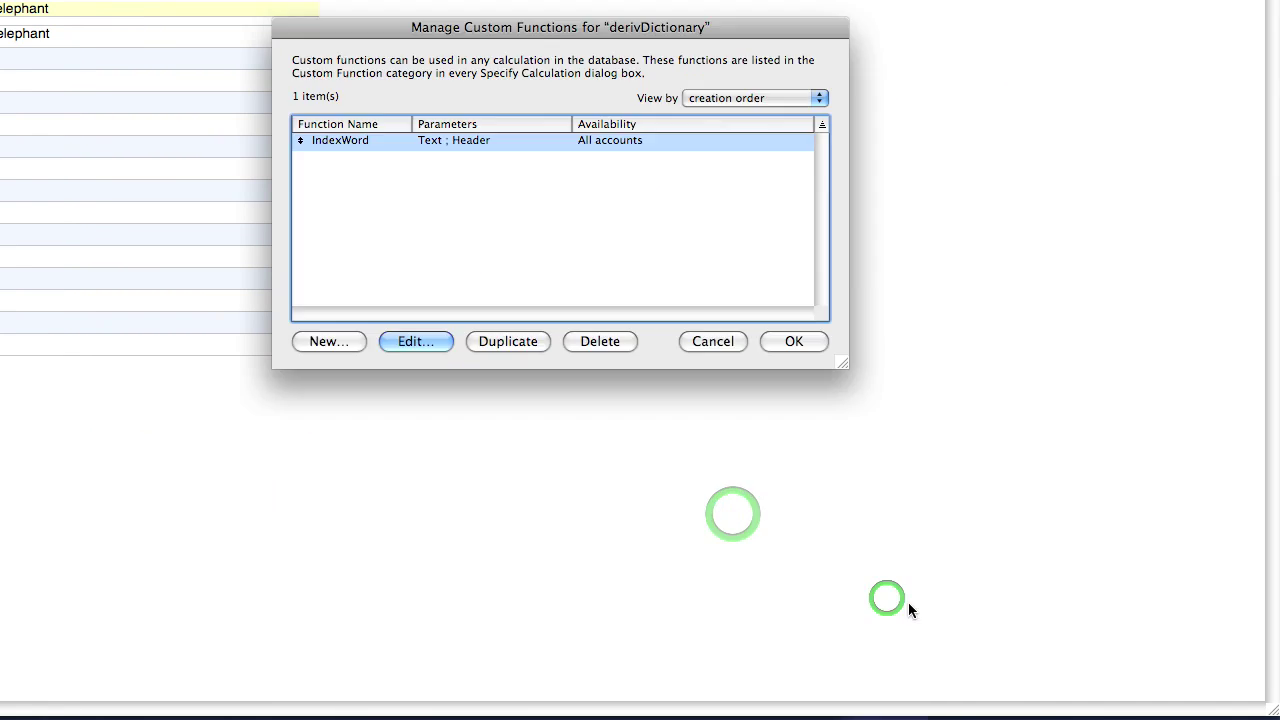
pyautogui.click(810, 342)
pyautogui.click(572, 10)
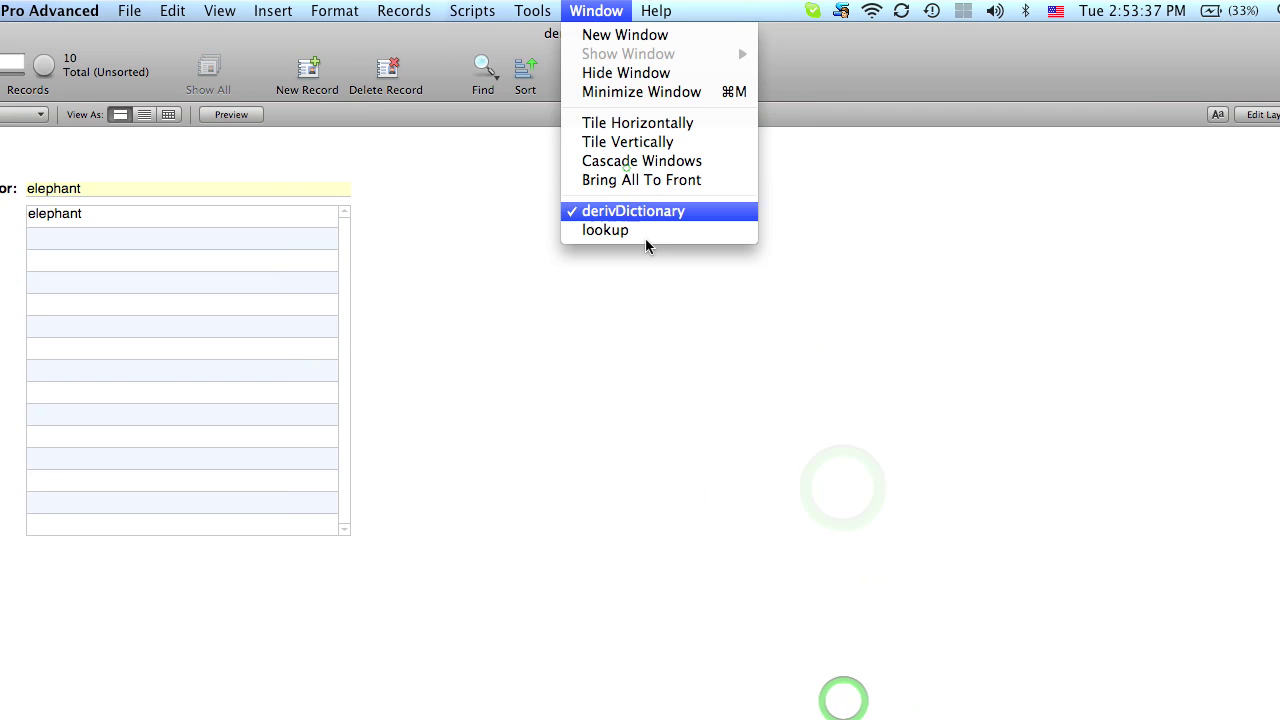
pyautogui.click(585, 230)
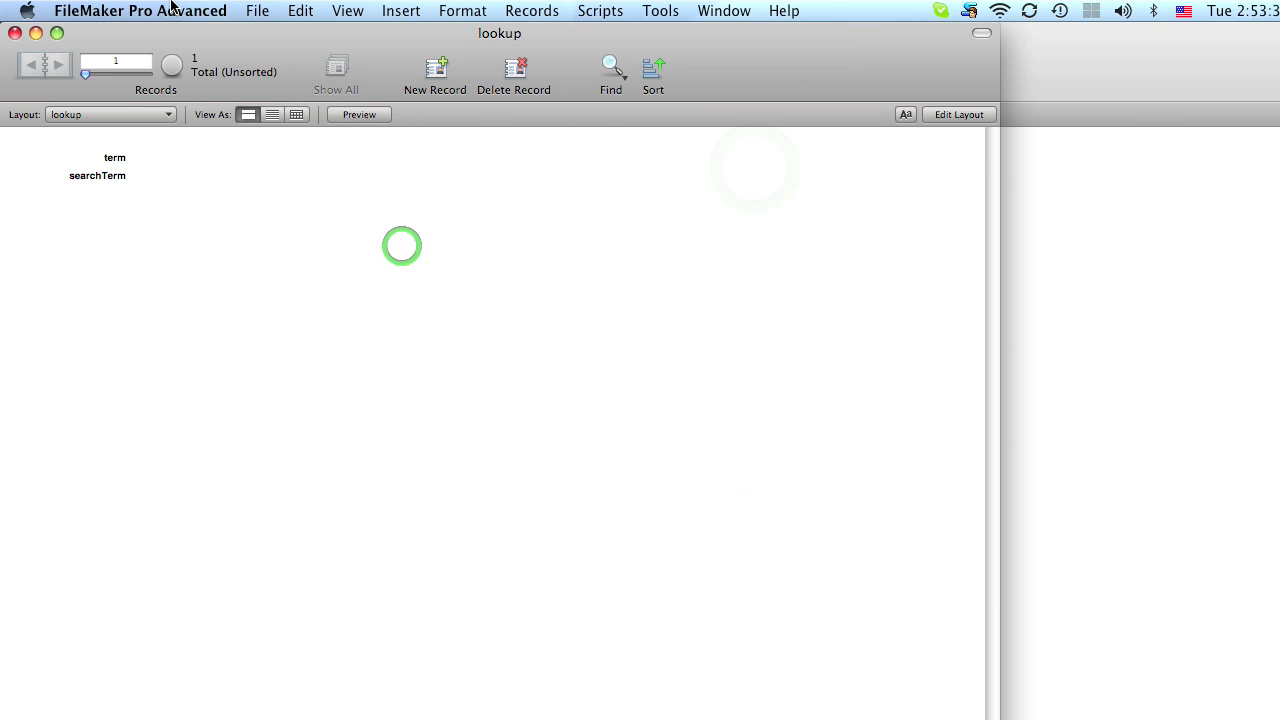
# Create a new custom function named IndexWord and paste in the Let/Case formula
pyautogui.click(259, 11)
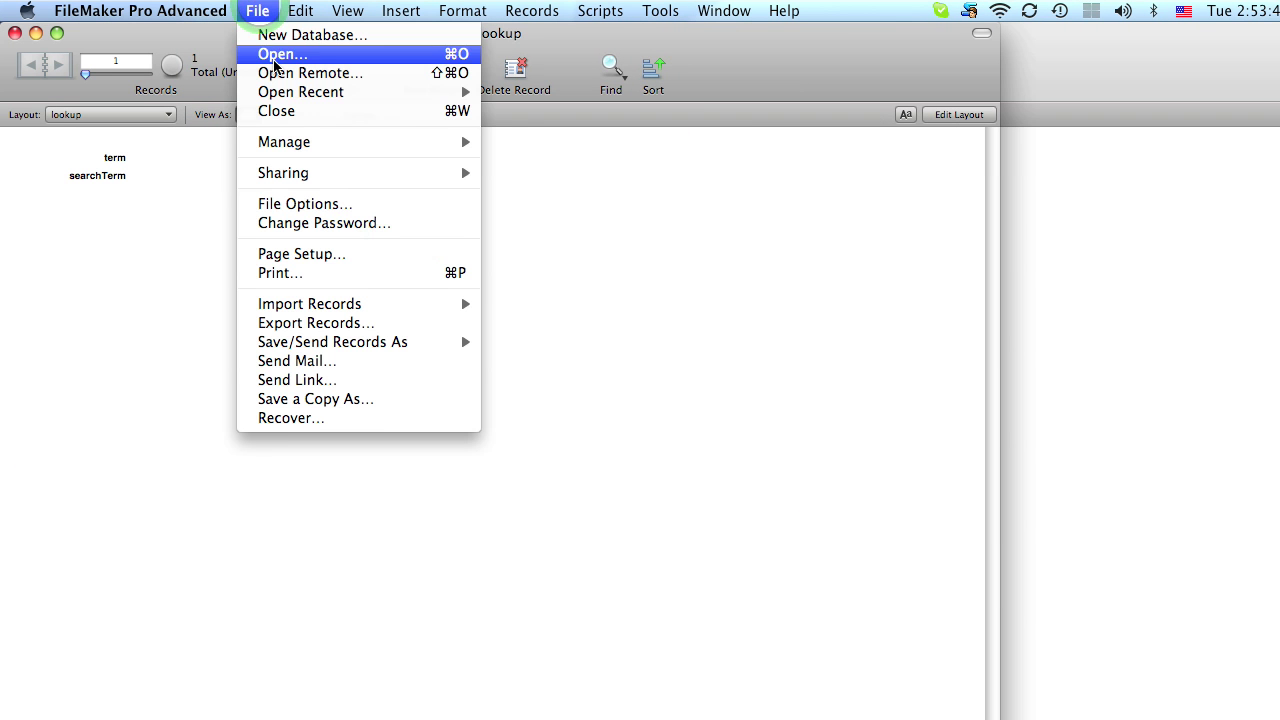
pyautogui.moveTo(297, 140)
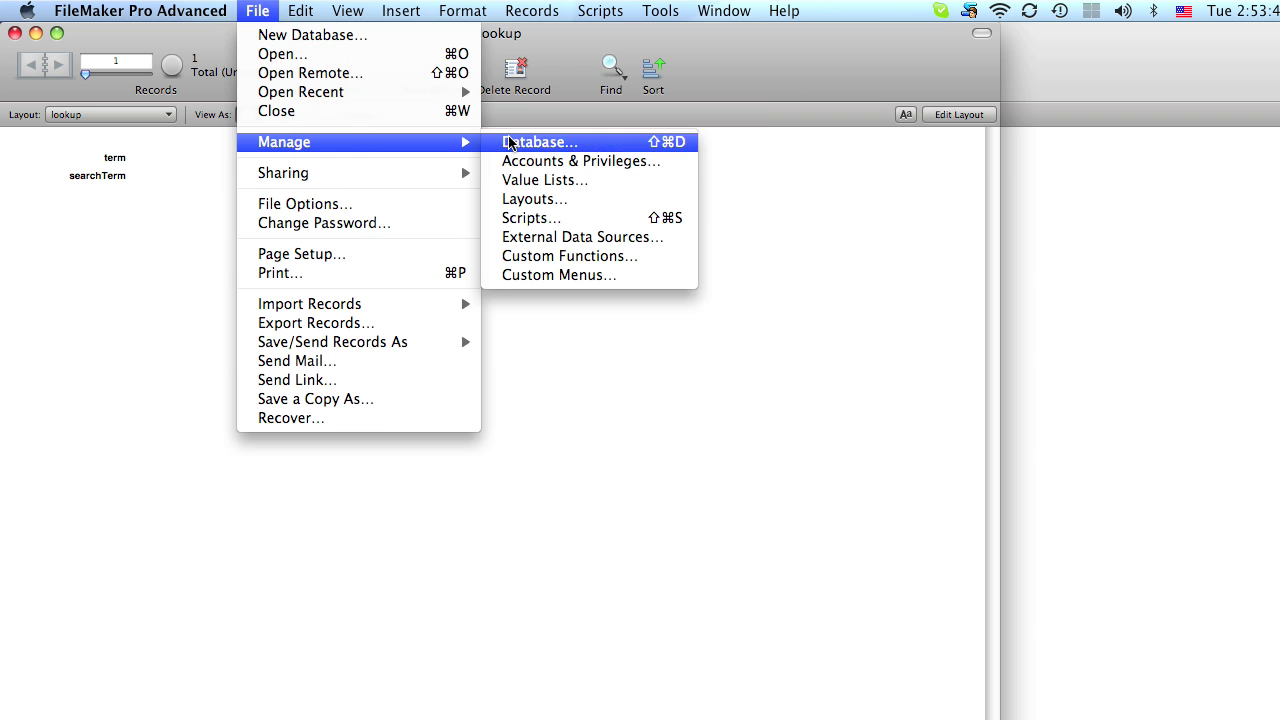
pyautogui.click(535, 258)
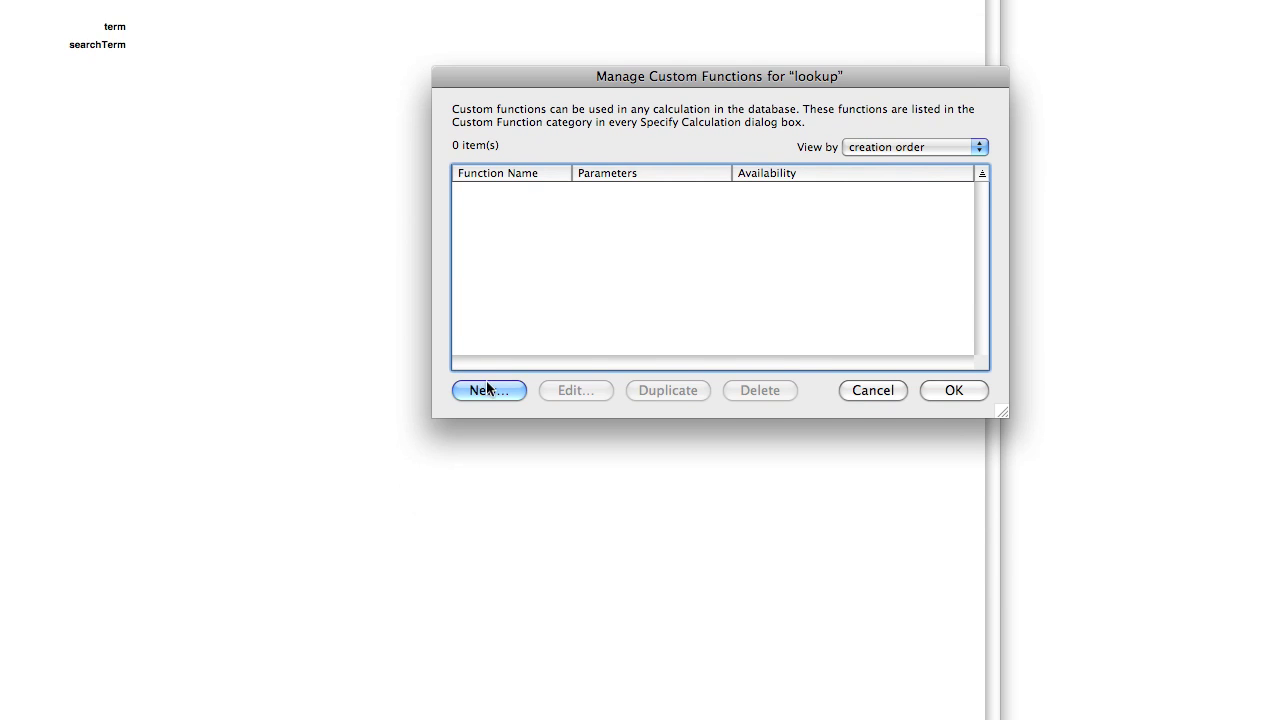
pyautogui.click(489, 521)
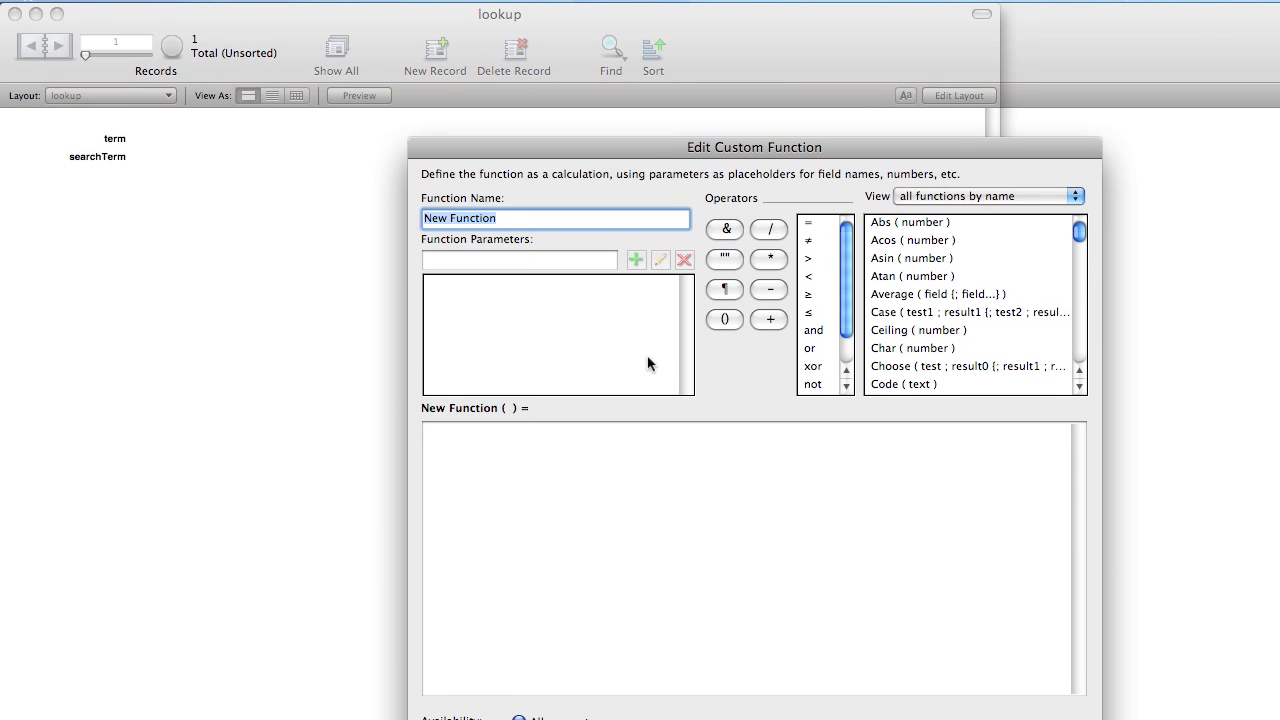
pyautogui.write('IndexWord')
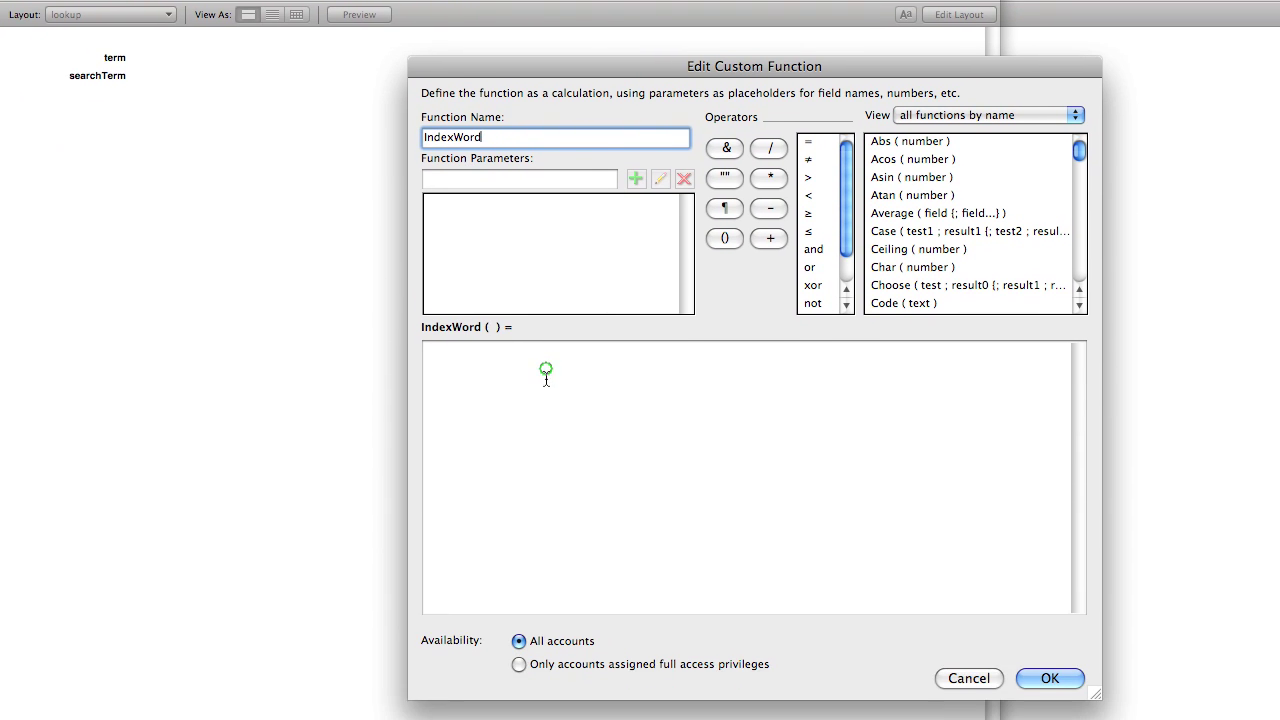
pyautogui.click(546, 373)
pyautogui.press('super+v')
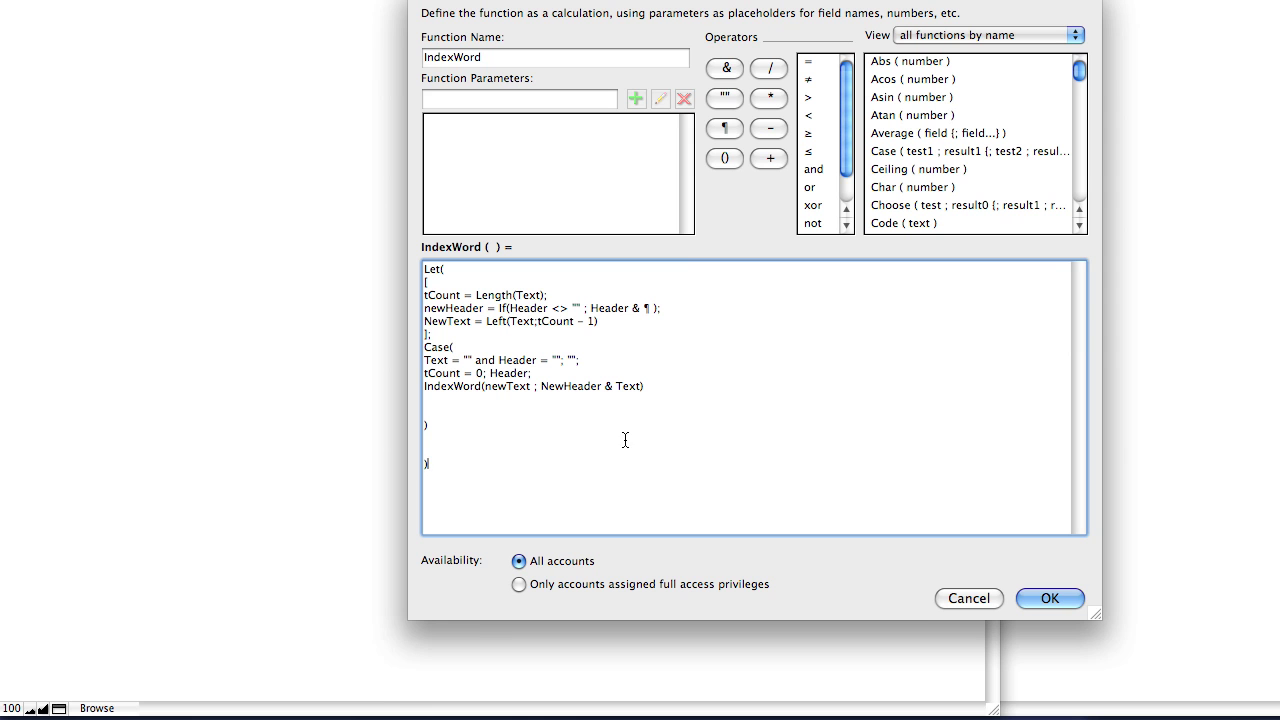
# In a TextEdit note, type a sample full name repeatedly, dropping one letter per line
pyautogui.moveTo(60, 705)
pyautogui.click(113, 690)
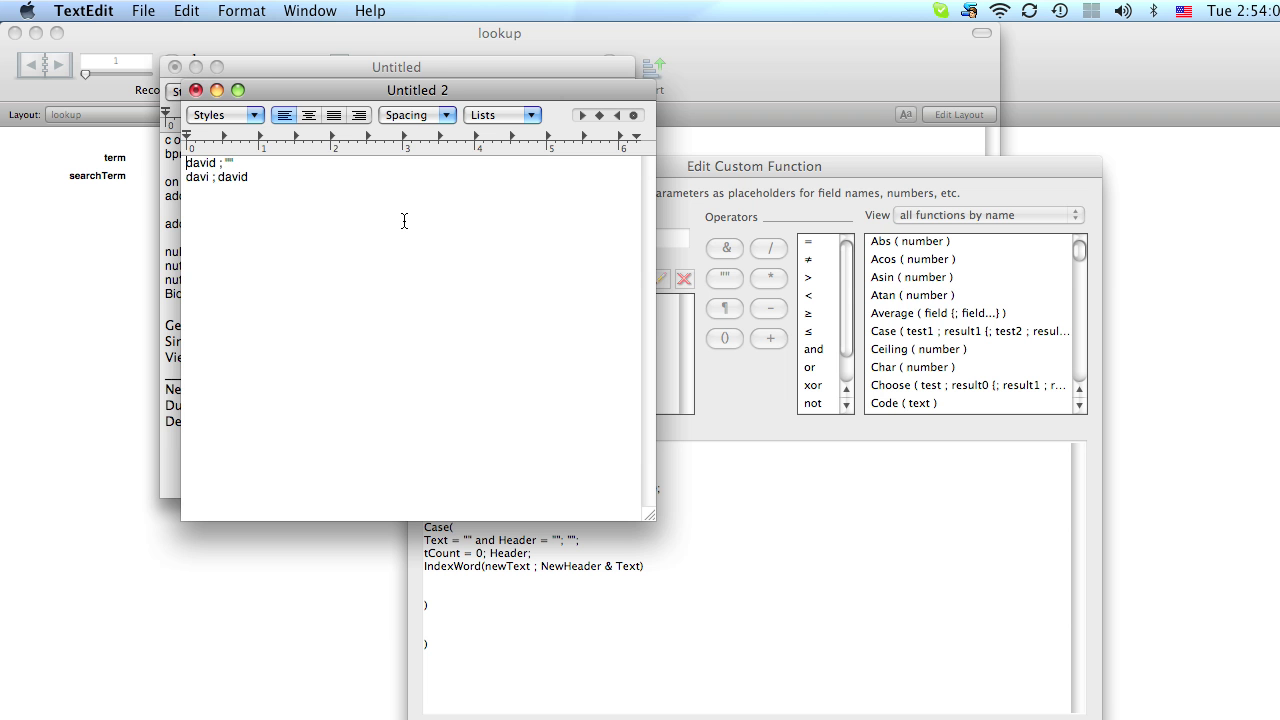
pyautogui.press('super+a')
pyautogui.click(196, 67)
pyautogui.write('d')
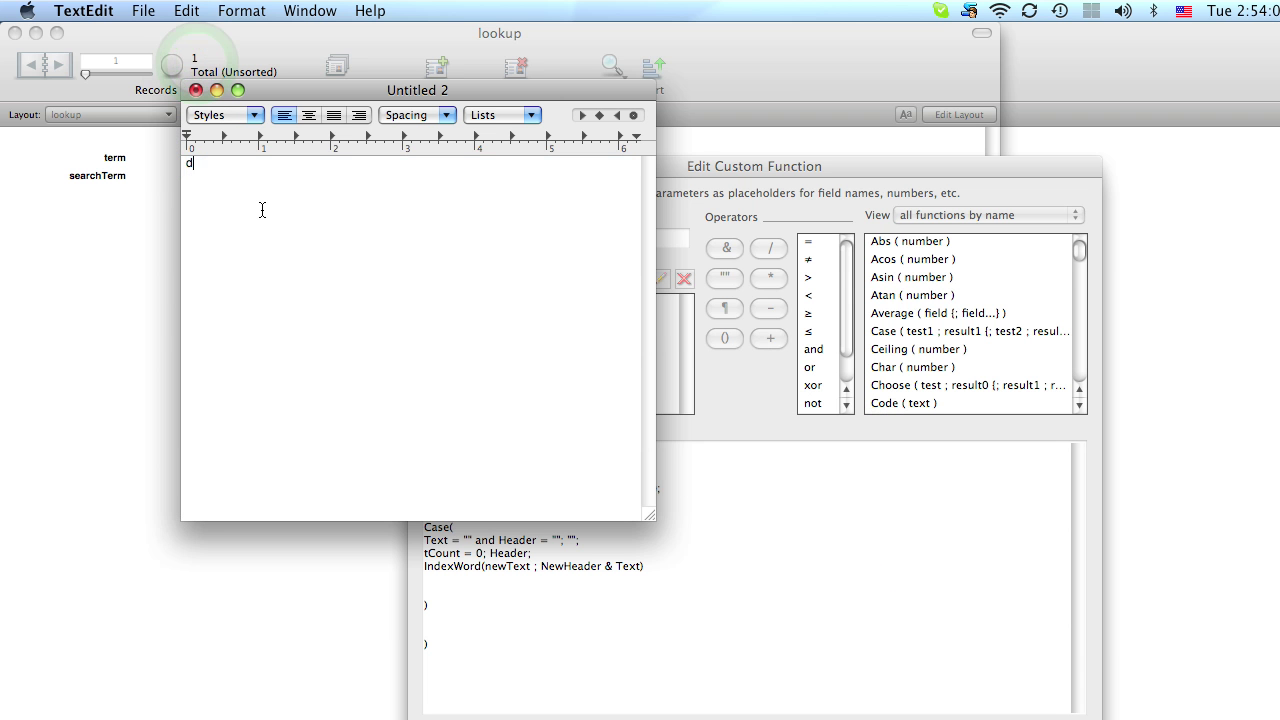
pyautogui.write('john smith')
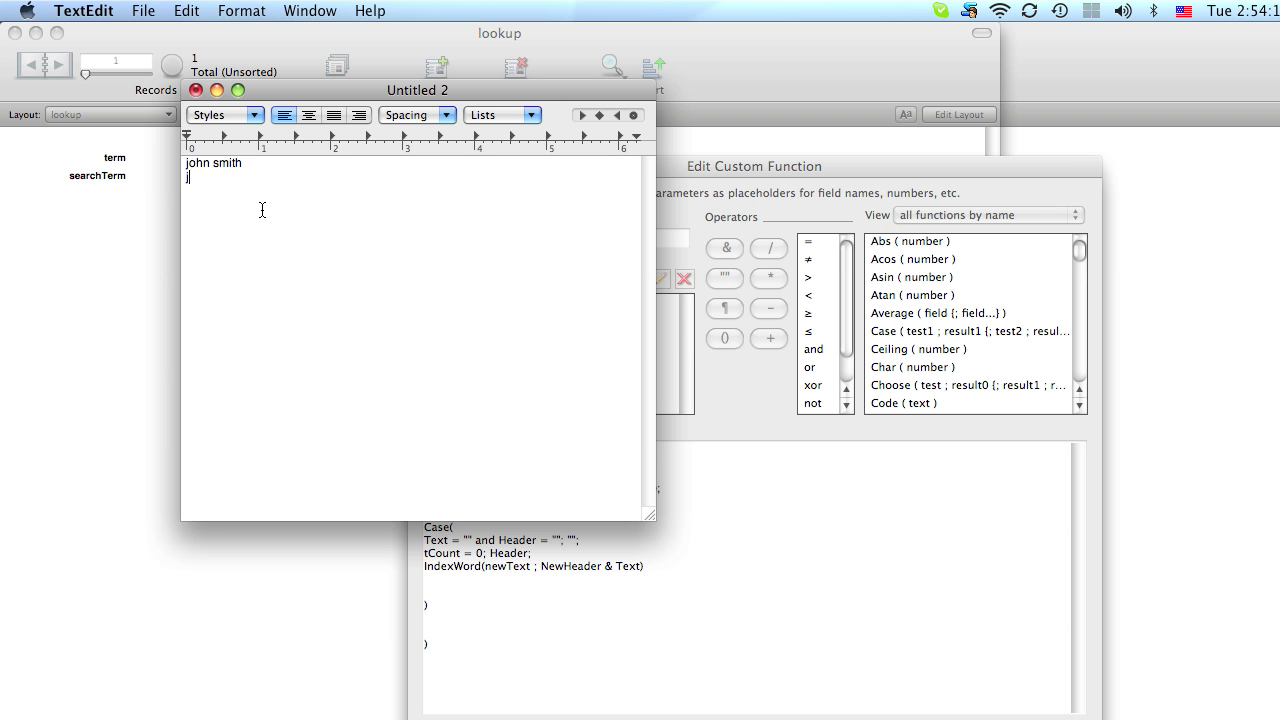
pyautogui.write('john smimi')
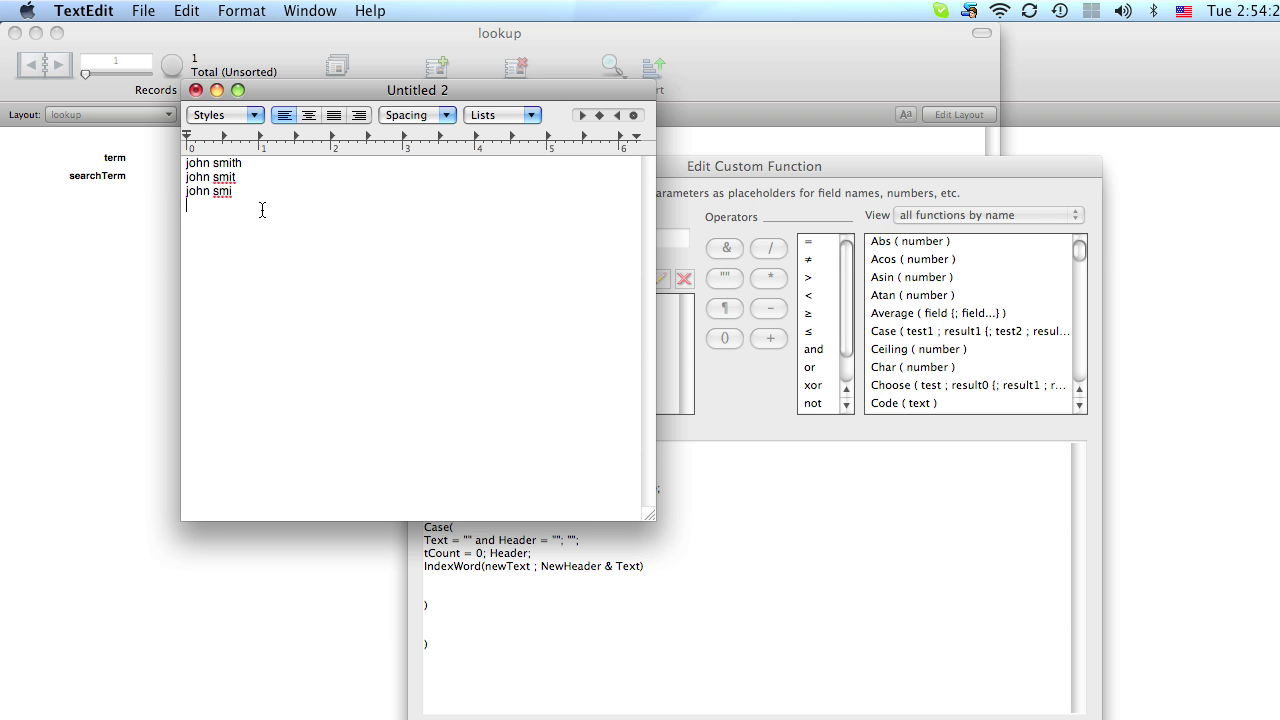
pyautogui.write('john sm')
pyautogui.press('Return')
pyautogui.write('john')
pyautogui.press('Return')
pyautogui.write('jo')
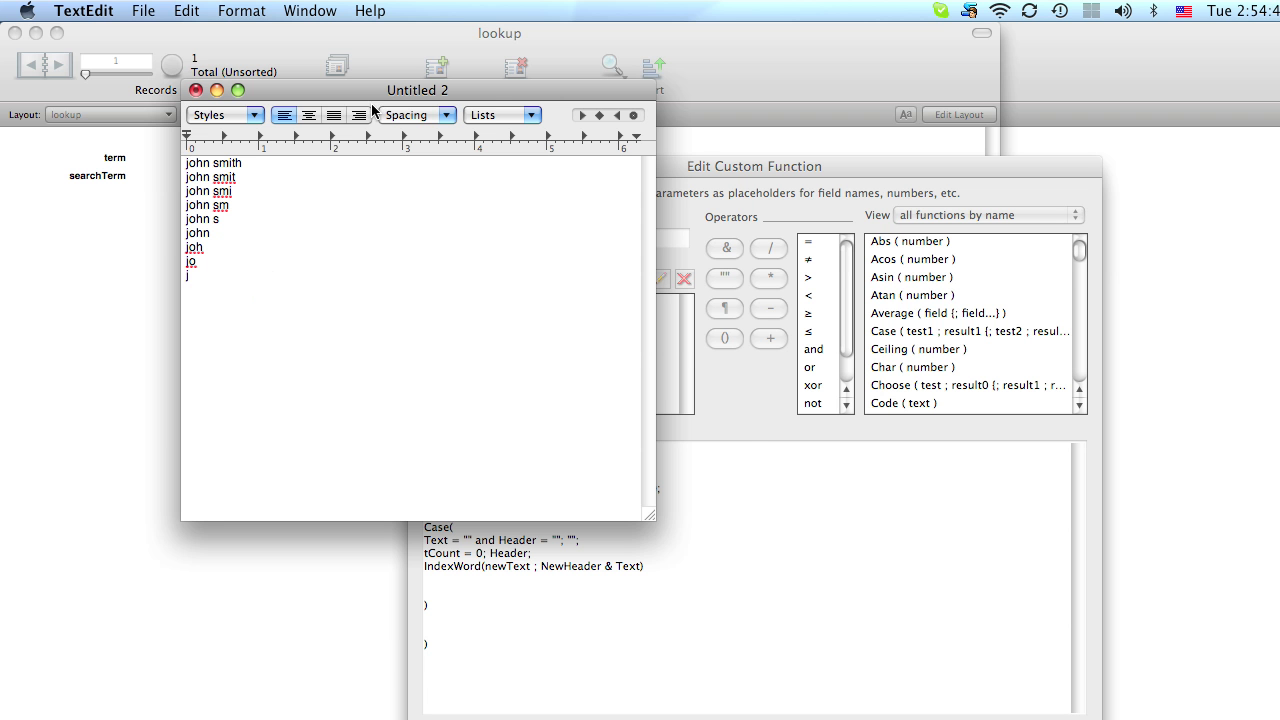
# Move the note window lower and place the insertion point below the list
pyautogui.moveTo(385, 90); pyautogui.dragTo(402, 255)
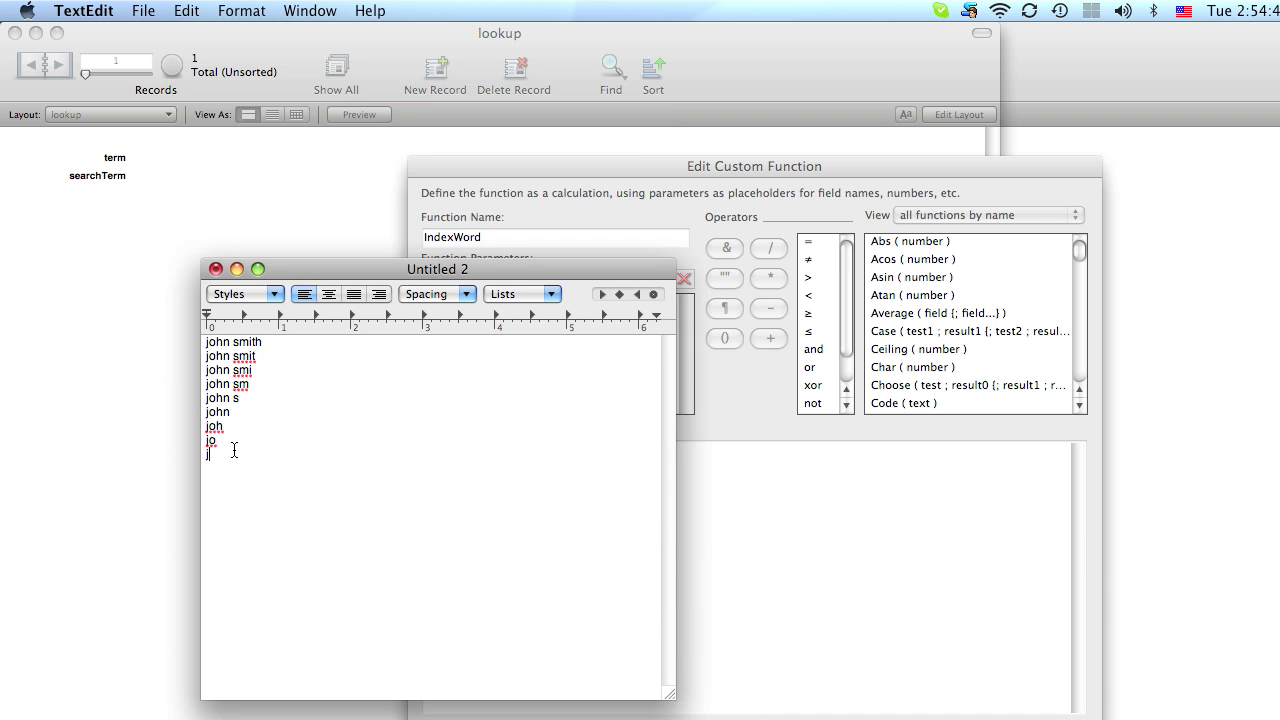
pyautogui.moveTo(234, 454); pyautogui.dragTo(214, 336)
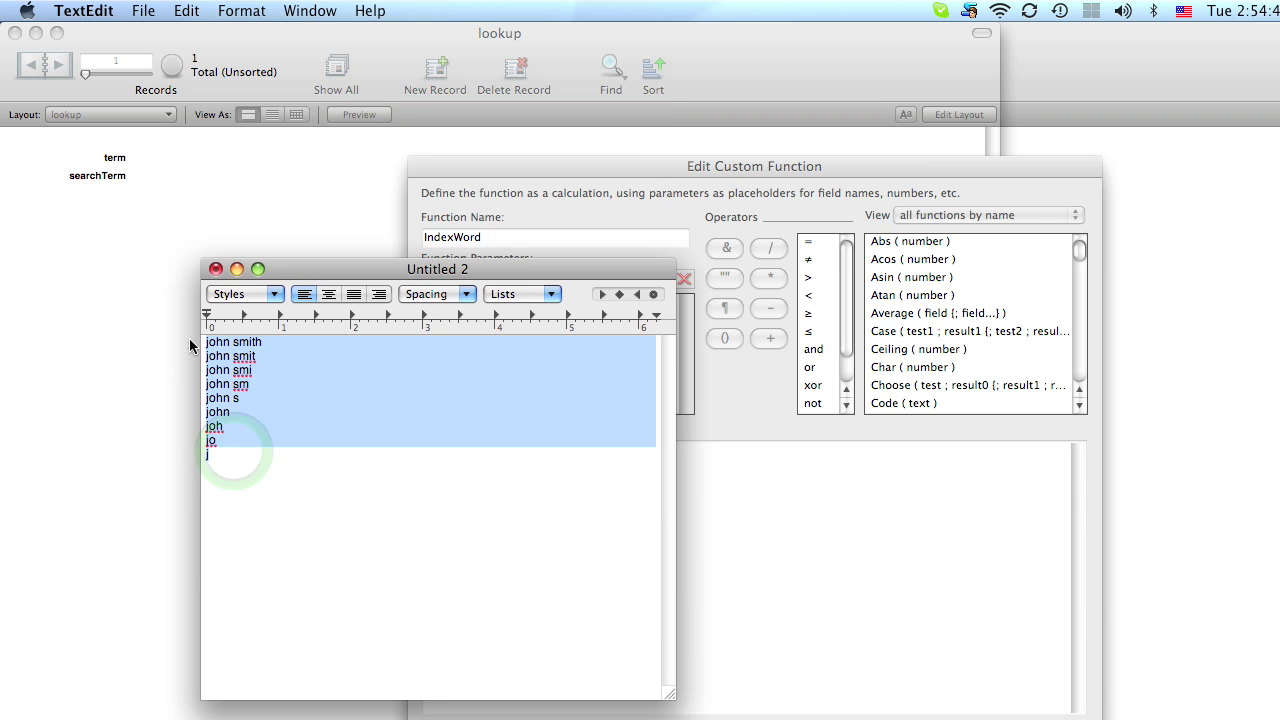
pyautogui.click(244, 481)
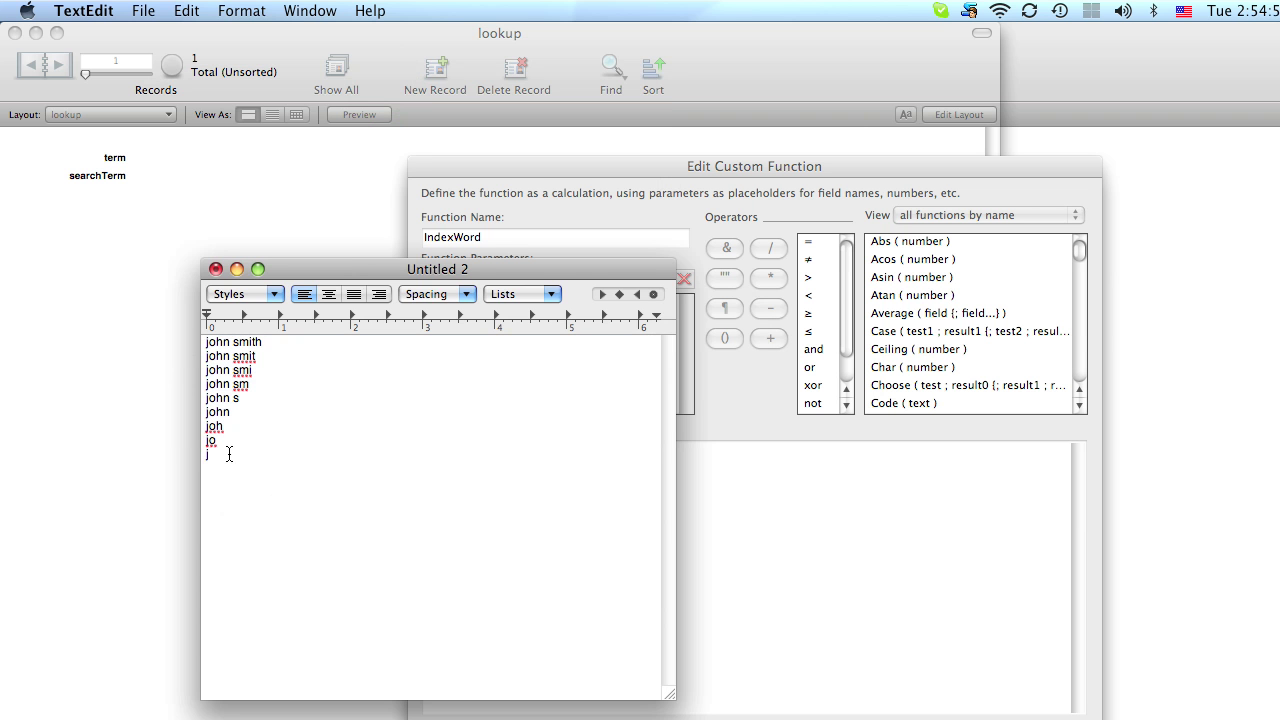
pyautogui.click(224, 454)
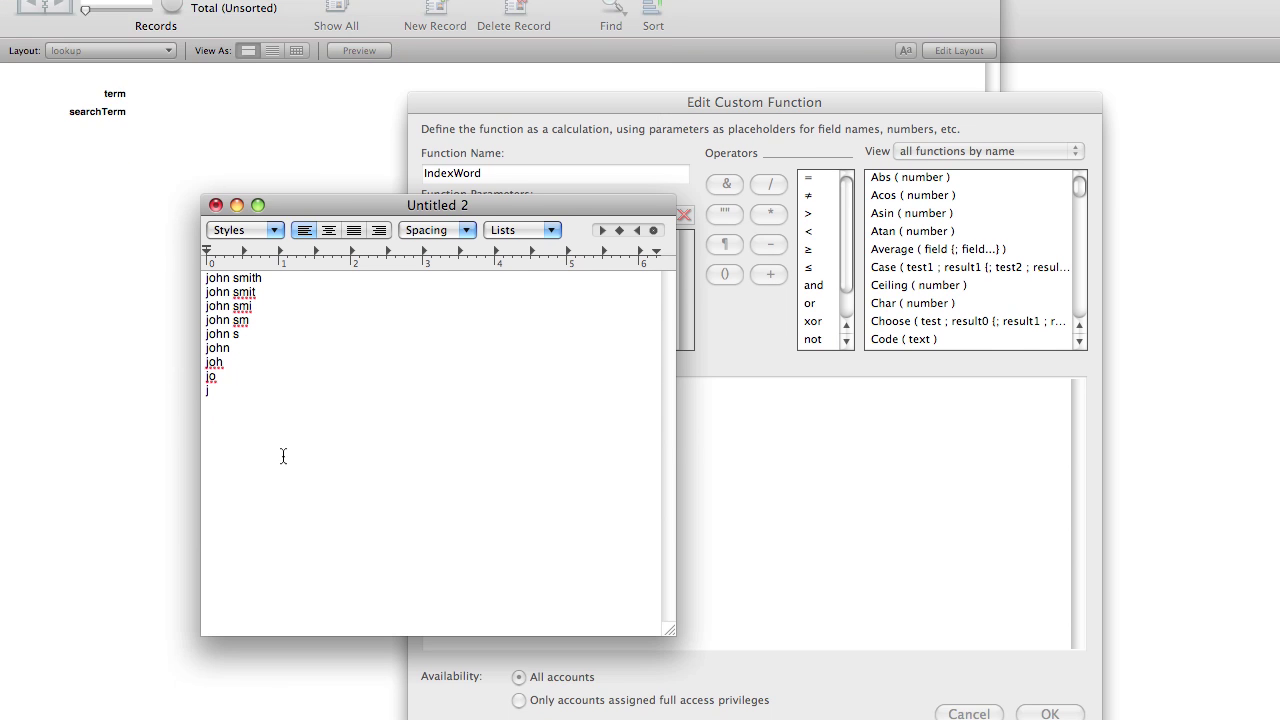
pyautogui.click(283, 512)
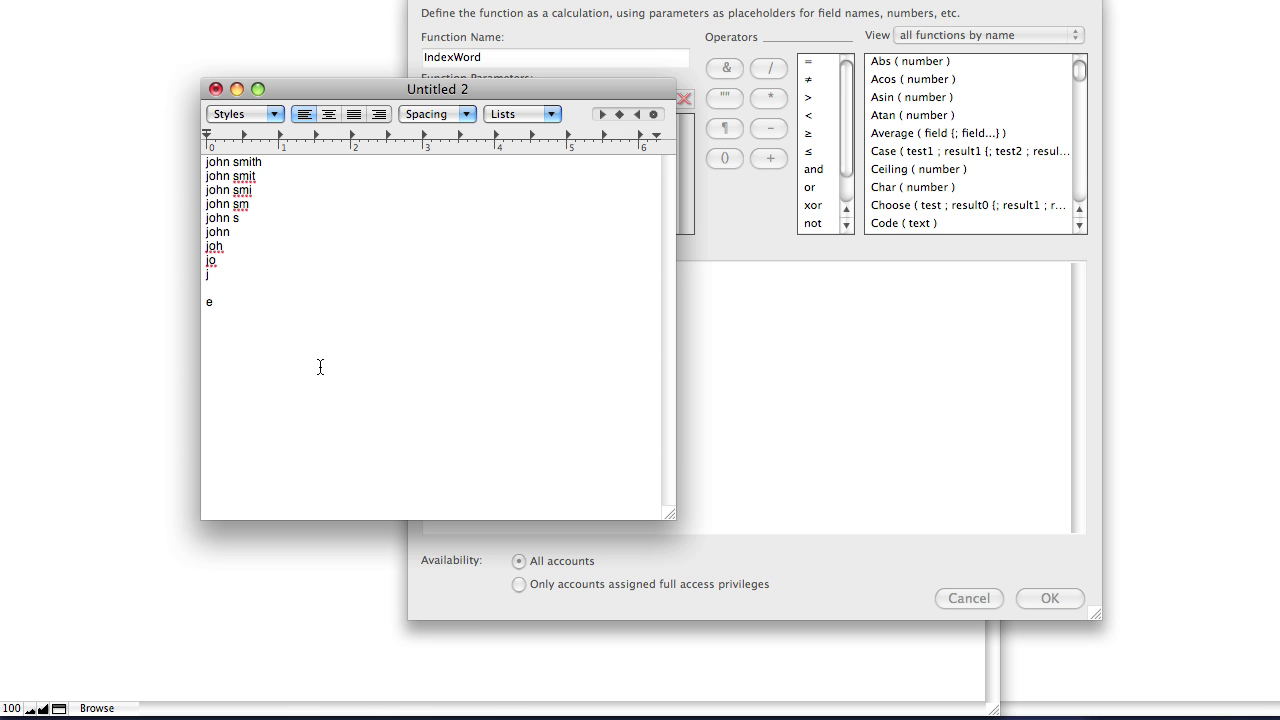
# Add Text and Header as the IndexWord custom function's parameters
pyautogui.click(749, 360)
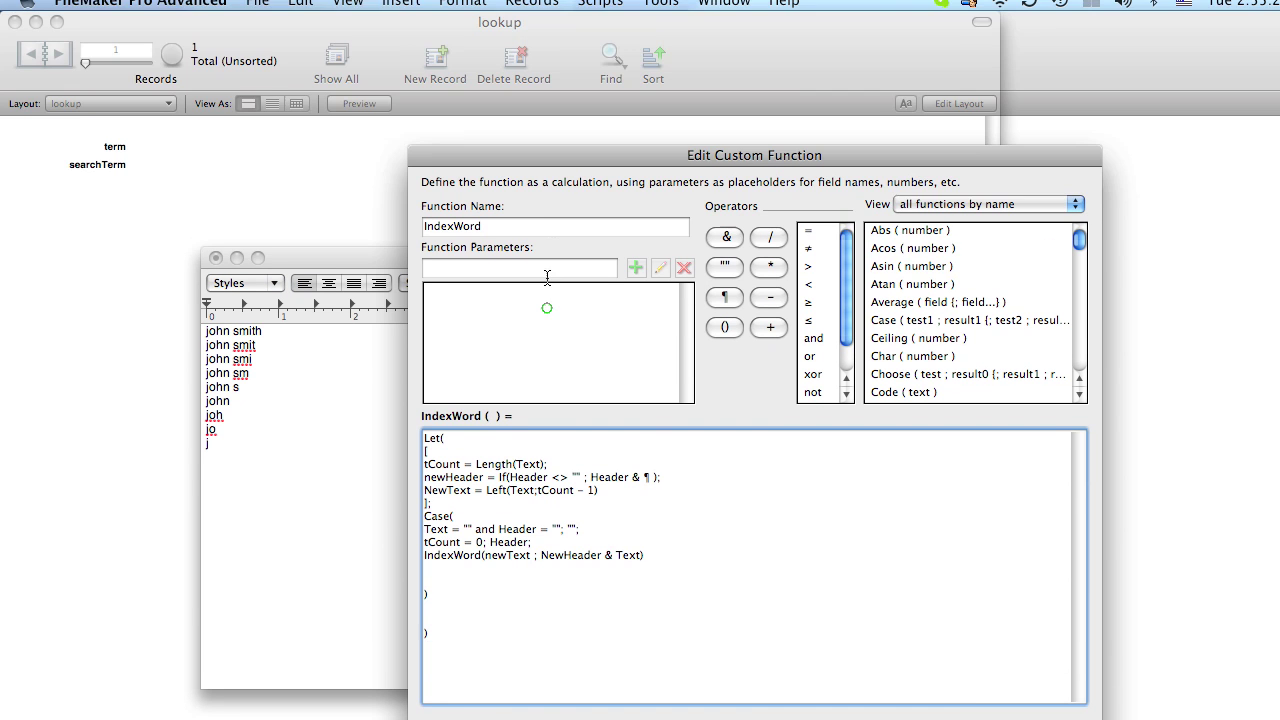
pyautogui.click(540, 135)
pyautogui.write('Text')
pyautogui.click(636, 198)
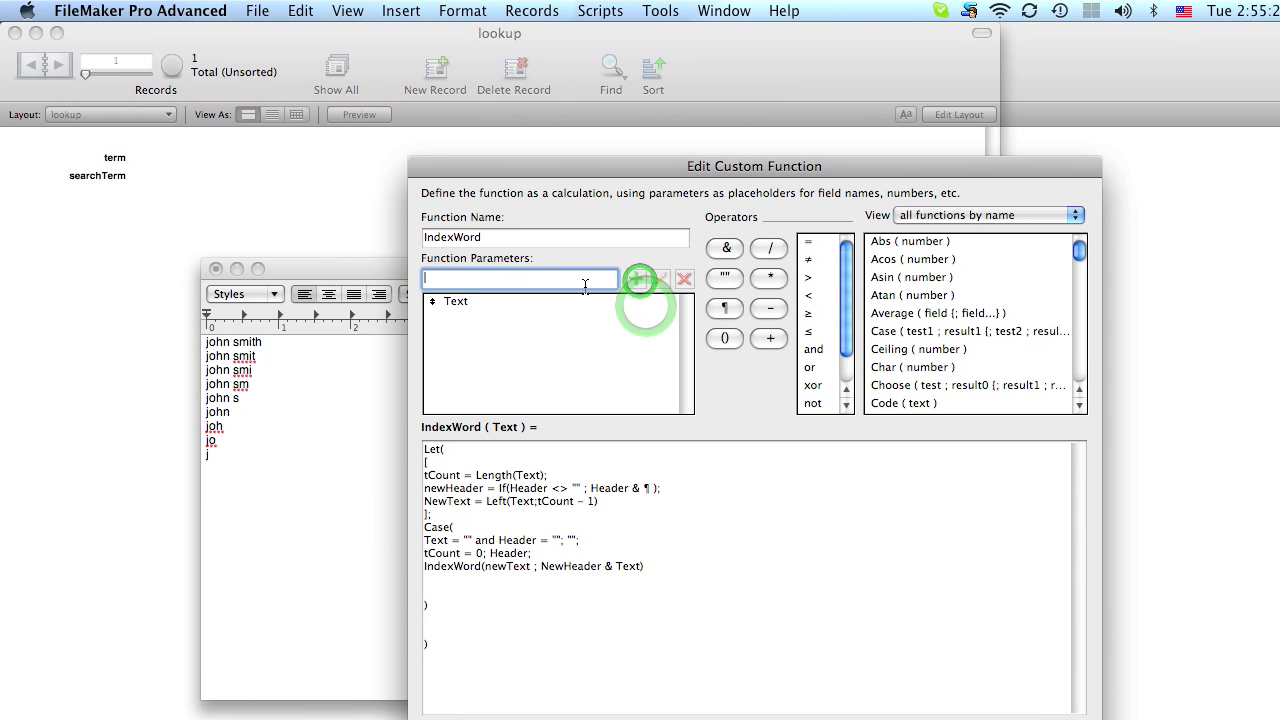
pyautogui.write('Header')
pyautogui.click(635, 280)
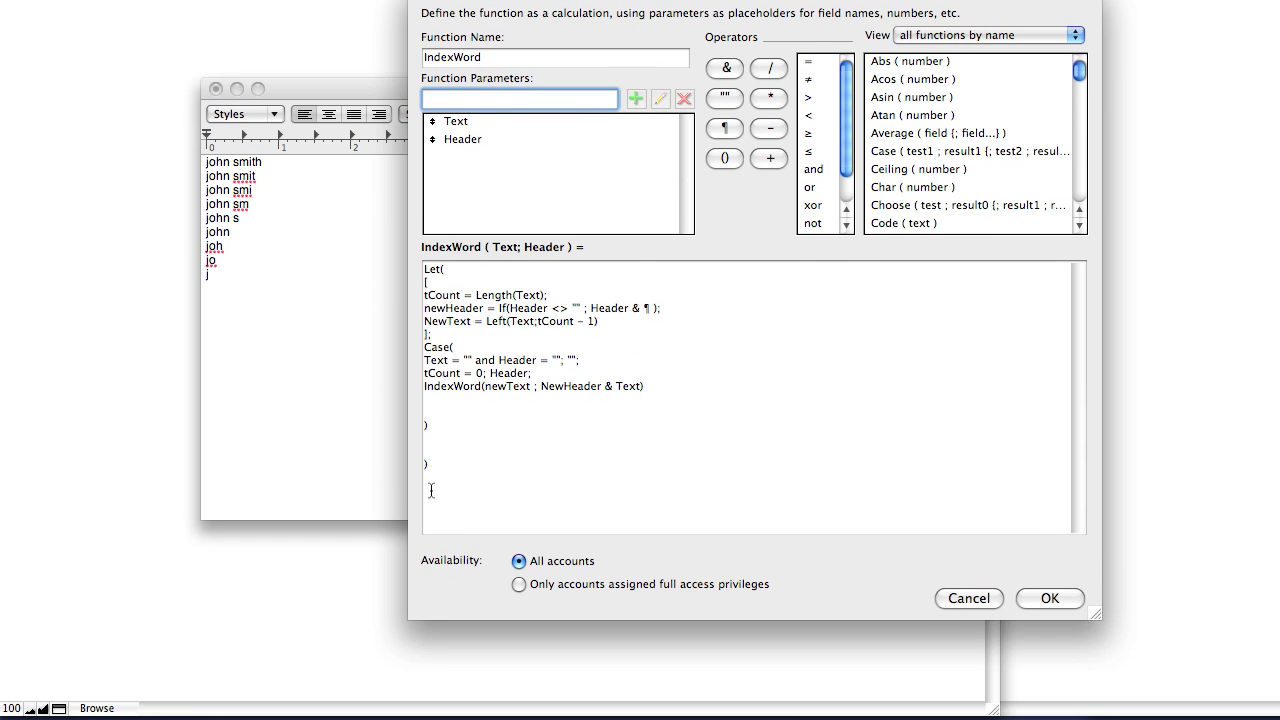
pyautogui.click(386, 495)
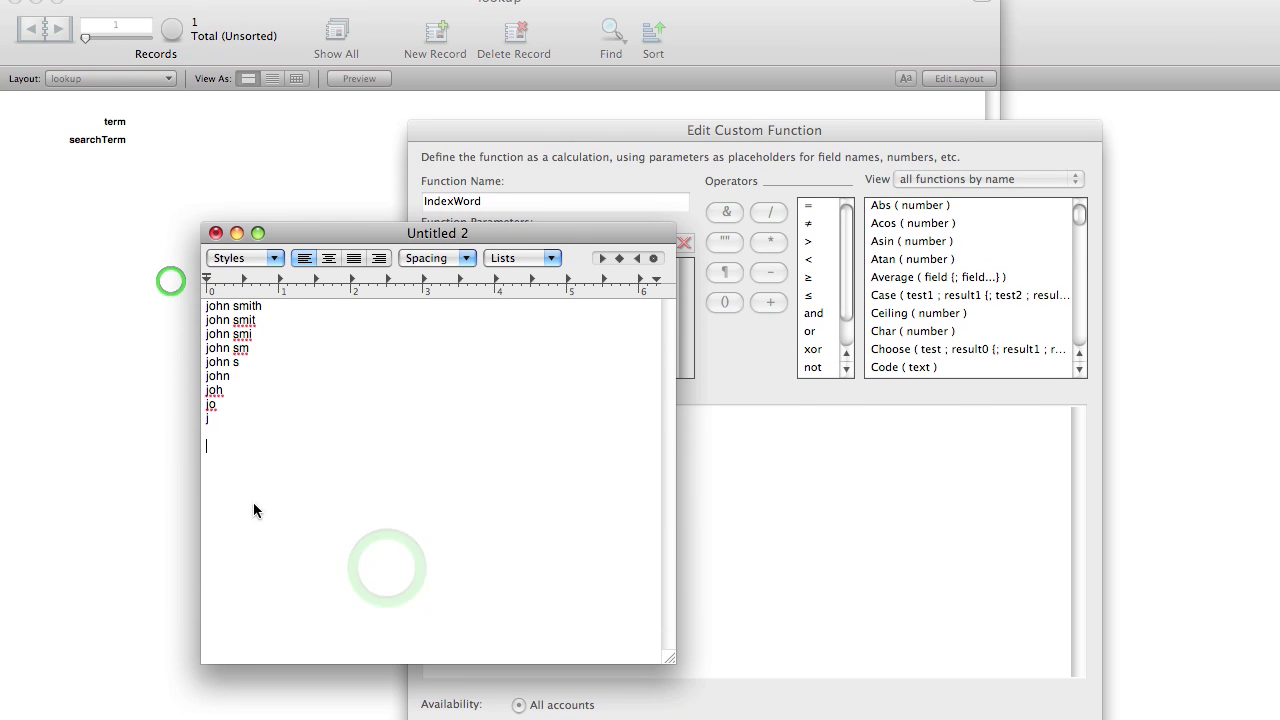
# Replace the note with the sample call IndexWord(FieldName;"") and save IndexWord with Text; Header
pyautogui.moveTo(300, 400); pyautogui.dragTo(161, 239)
pyautogui.press('super+a')
pyautogui.write('Ind')
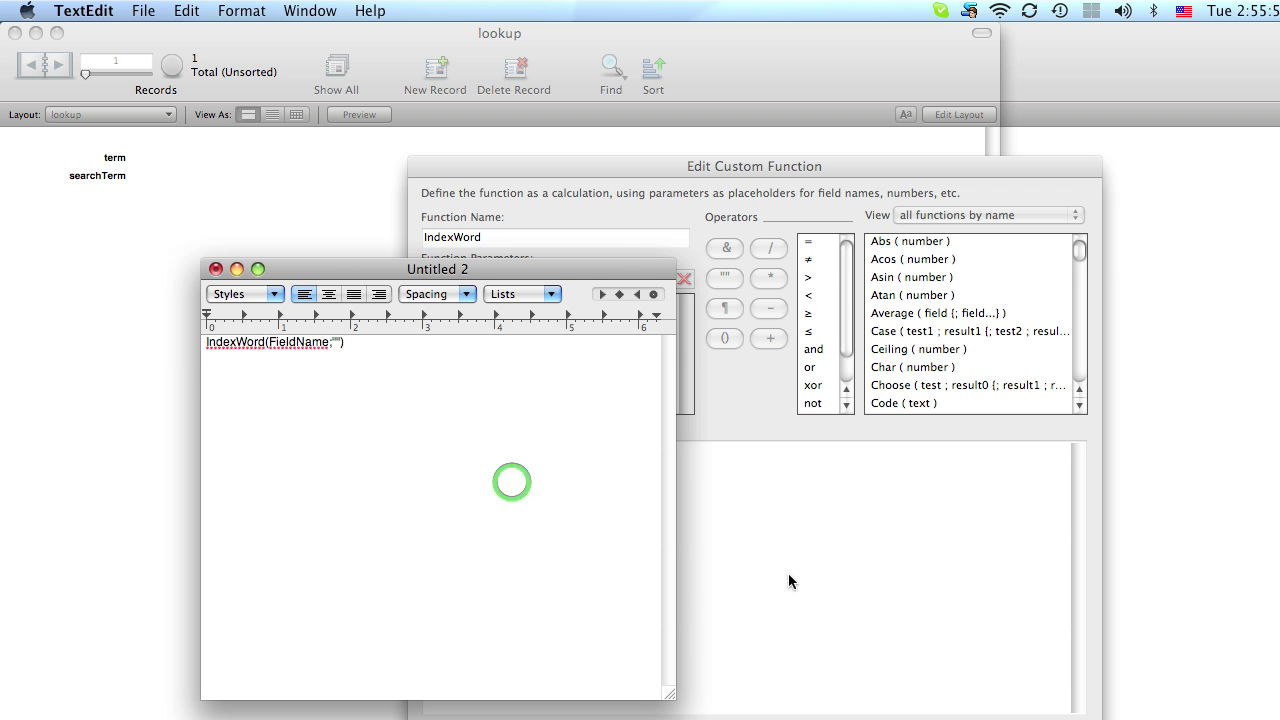
pyautogui.click(837, 608)
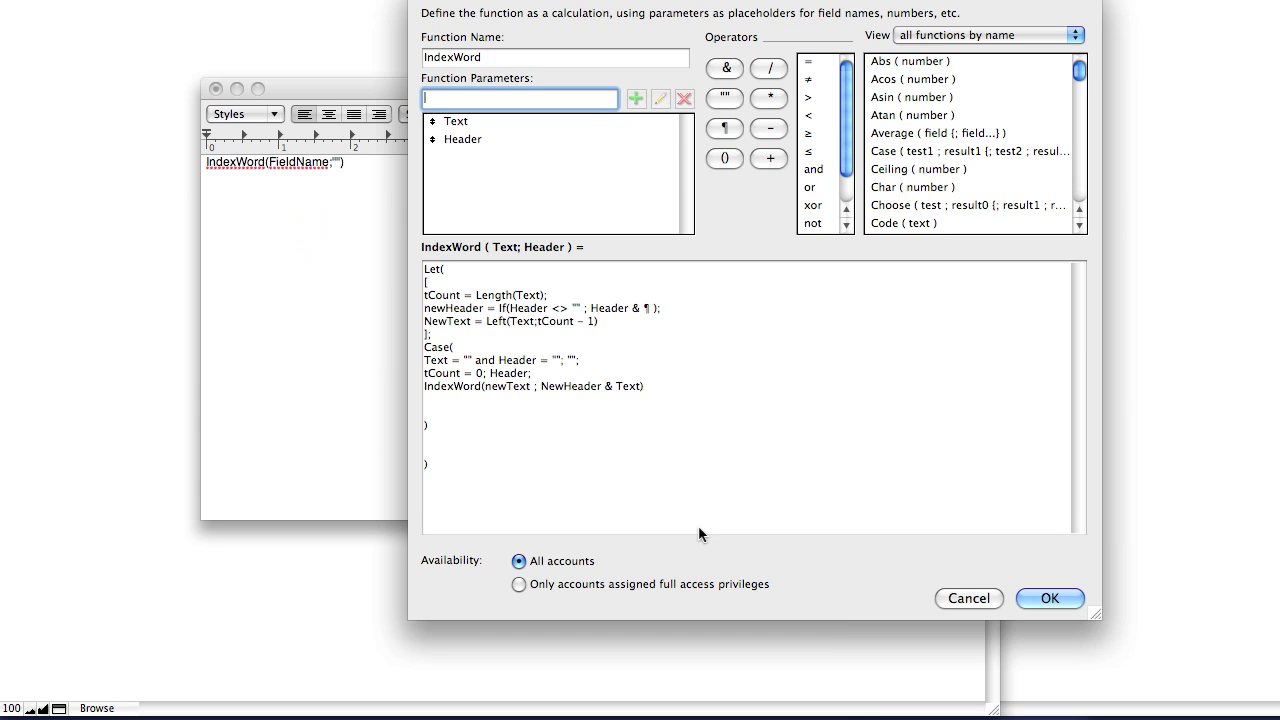
pyautogui.click(891, 600)
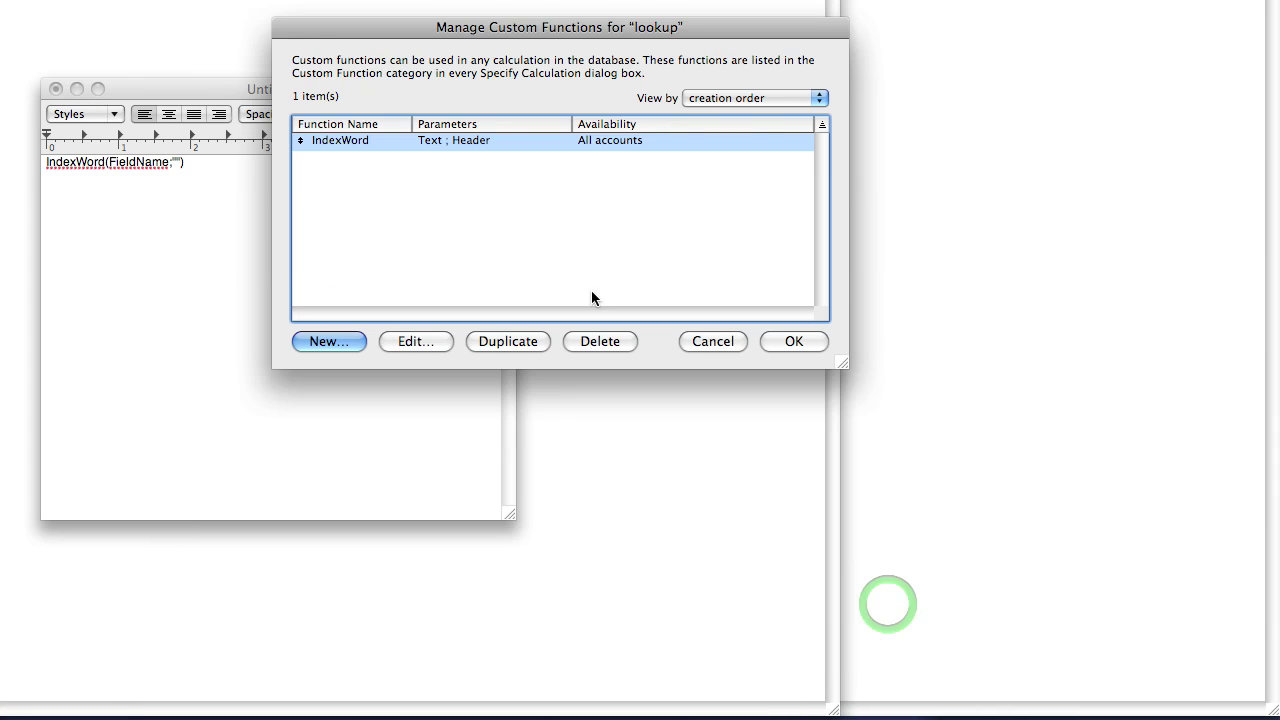
# Start a new Calculation field named searchField in the lookup table
pyautogui.click(798, 346)
pyautogui.click(257, 10)
pyautogui.moveTo(320, 141)
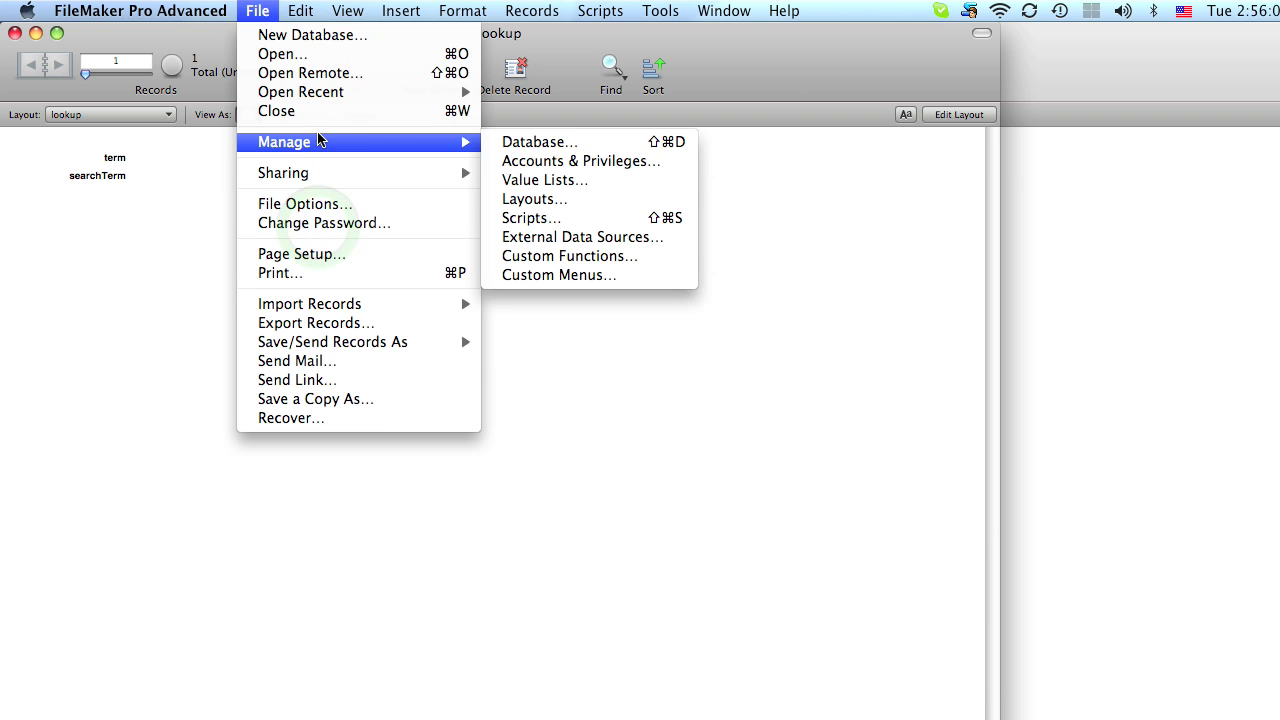
pyautogui.click(527, 141)
pyautogui.click(775, 110)
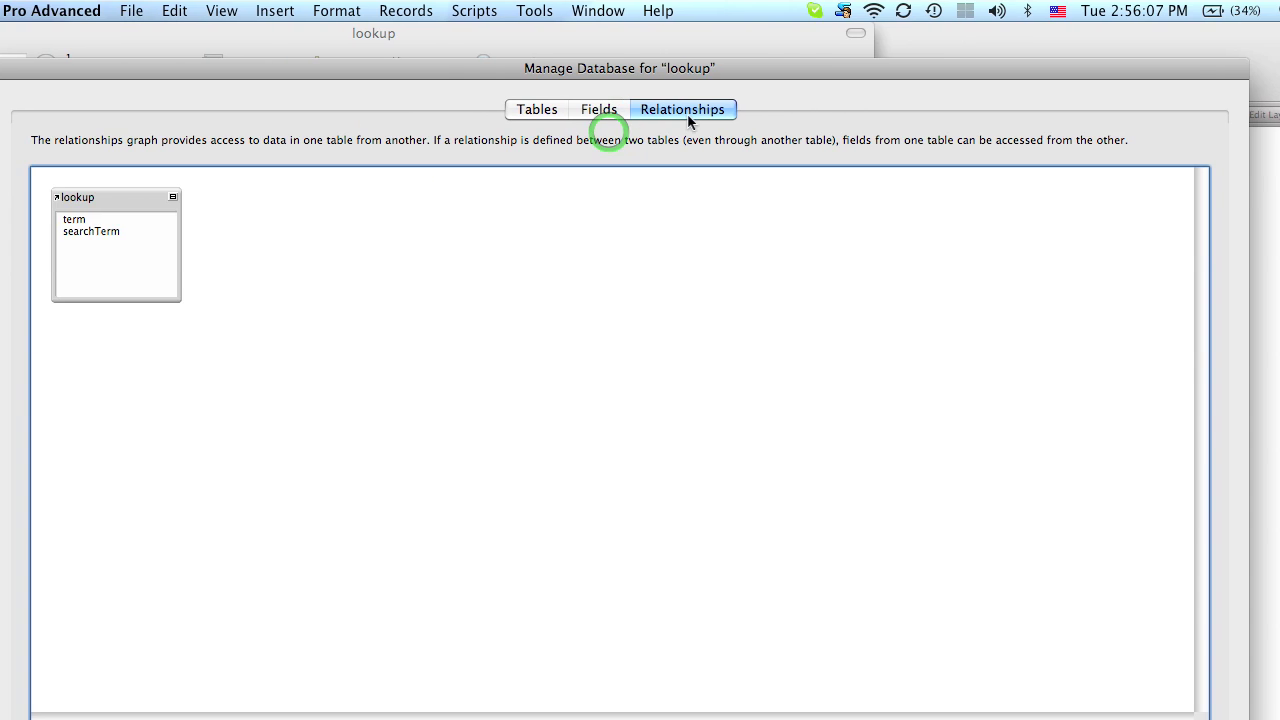
pyautogui.click(590, 109)
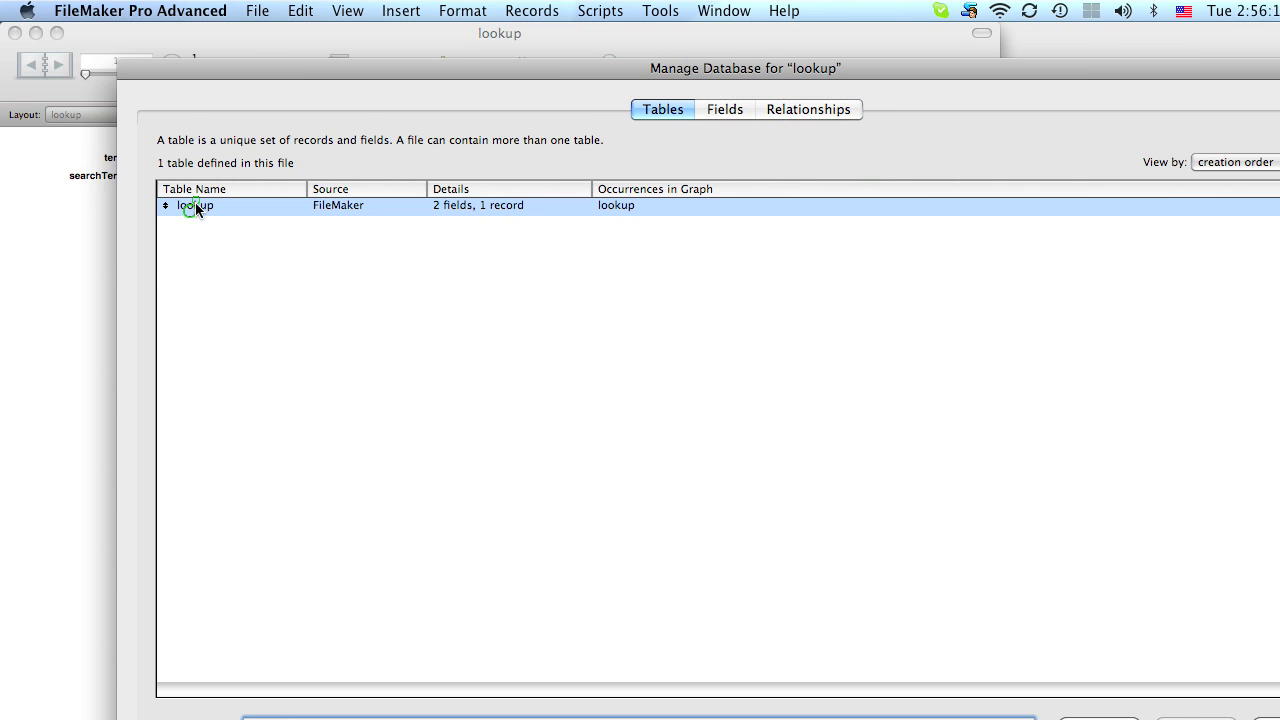
pyautogui.doubleClick(195, 207)
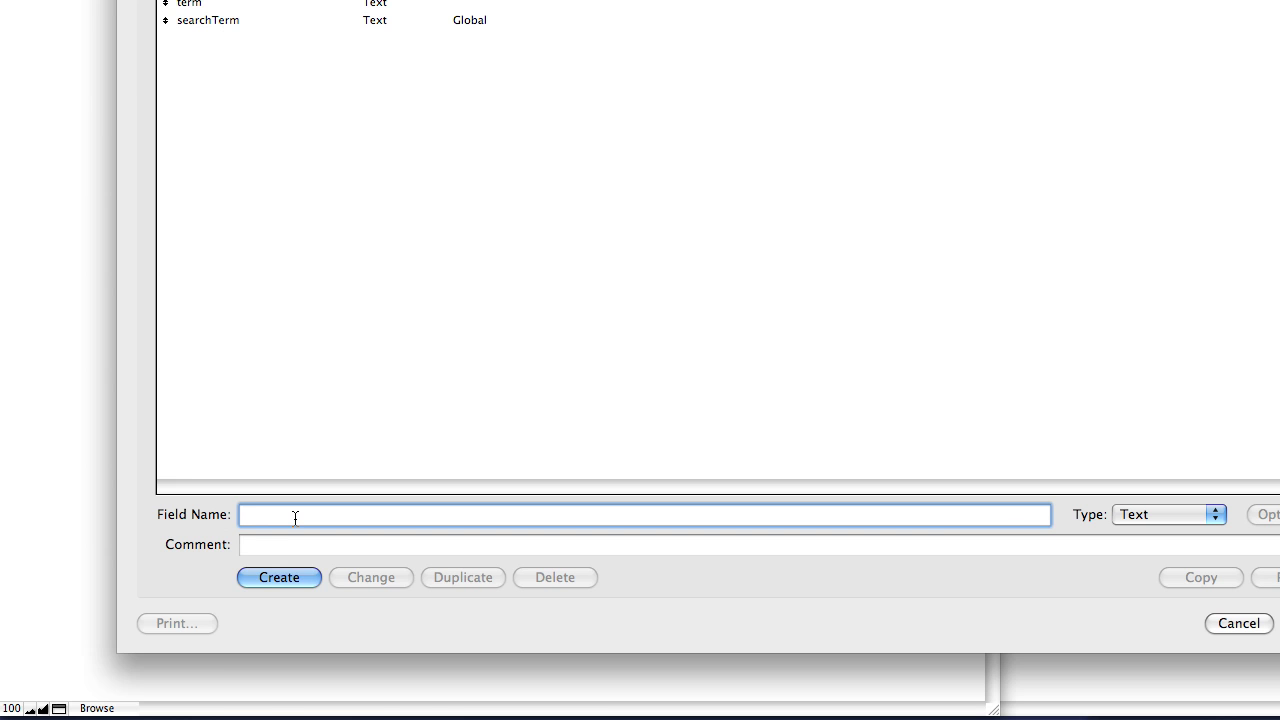
pyautogui.write('searchField')
pyautogui.click(1139, 514)
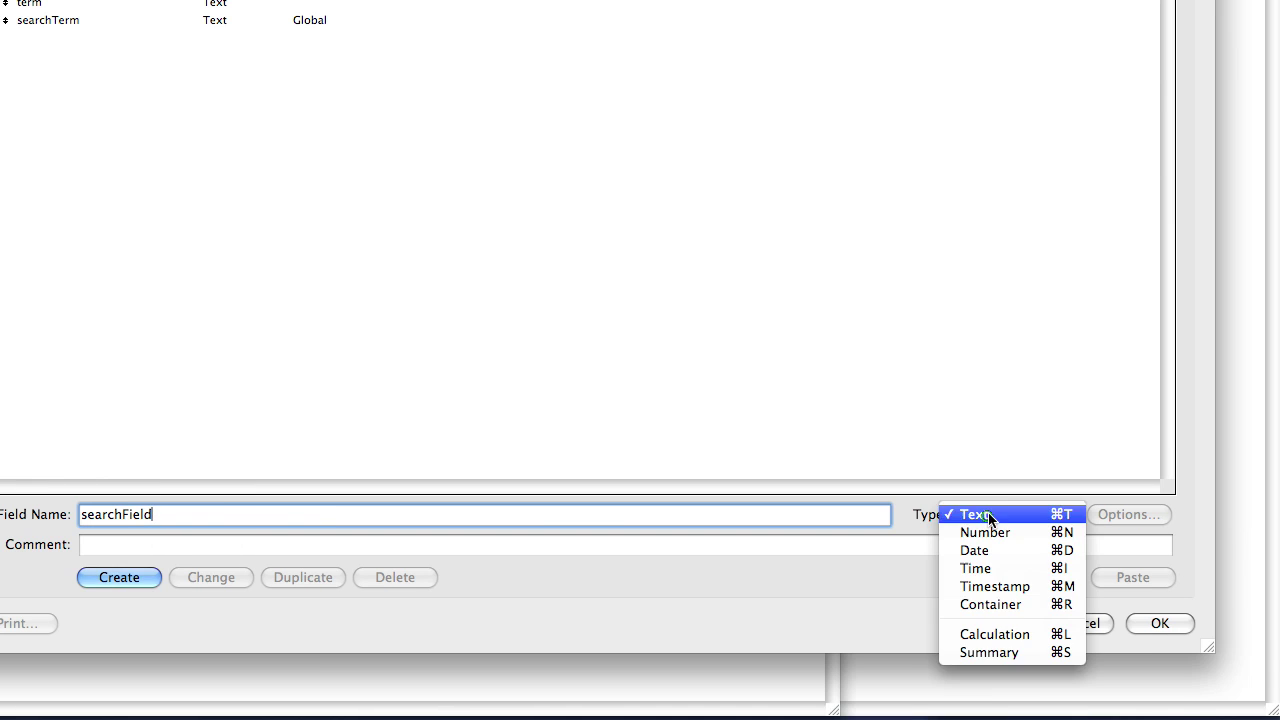
pyautogui.click(994, 634)
# Build the searchField formula IndexWord ( term ; "" ) in Specify Calculation
pyautogui.click(119, 577)
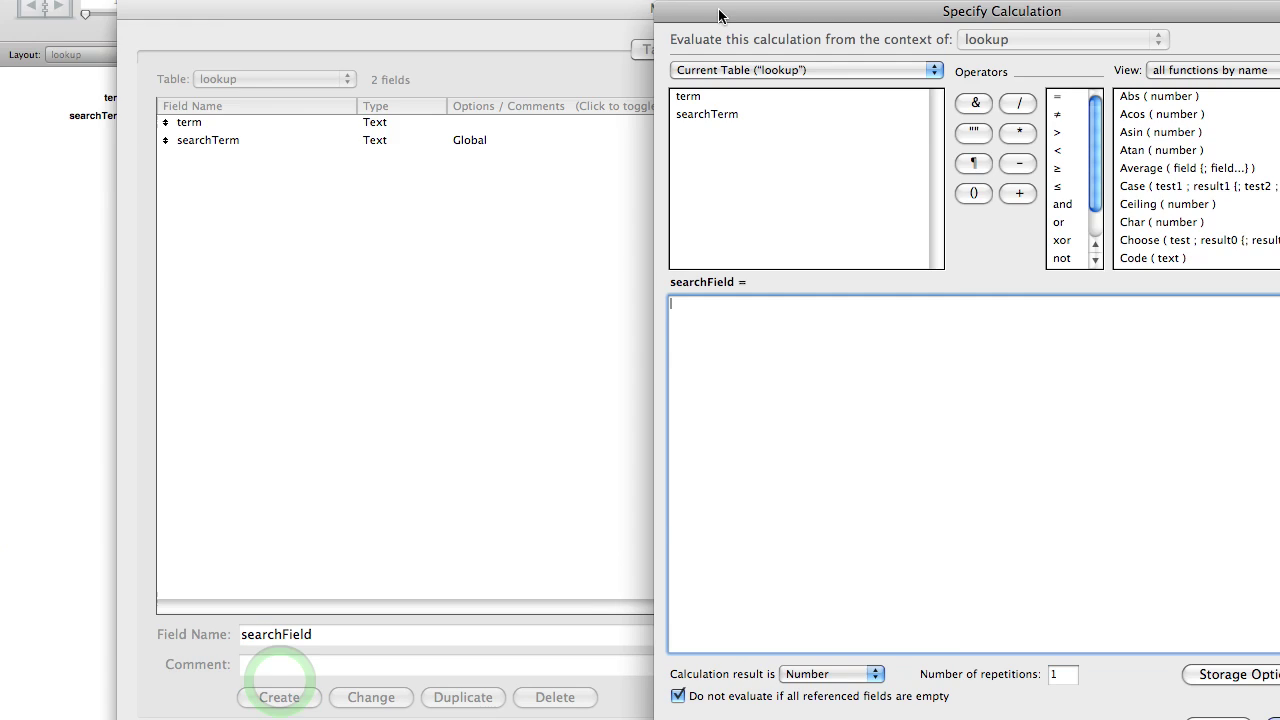
pyautogui.moveTo(634, 48); pyautogui.dragTo(509, 96)
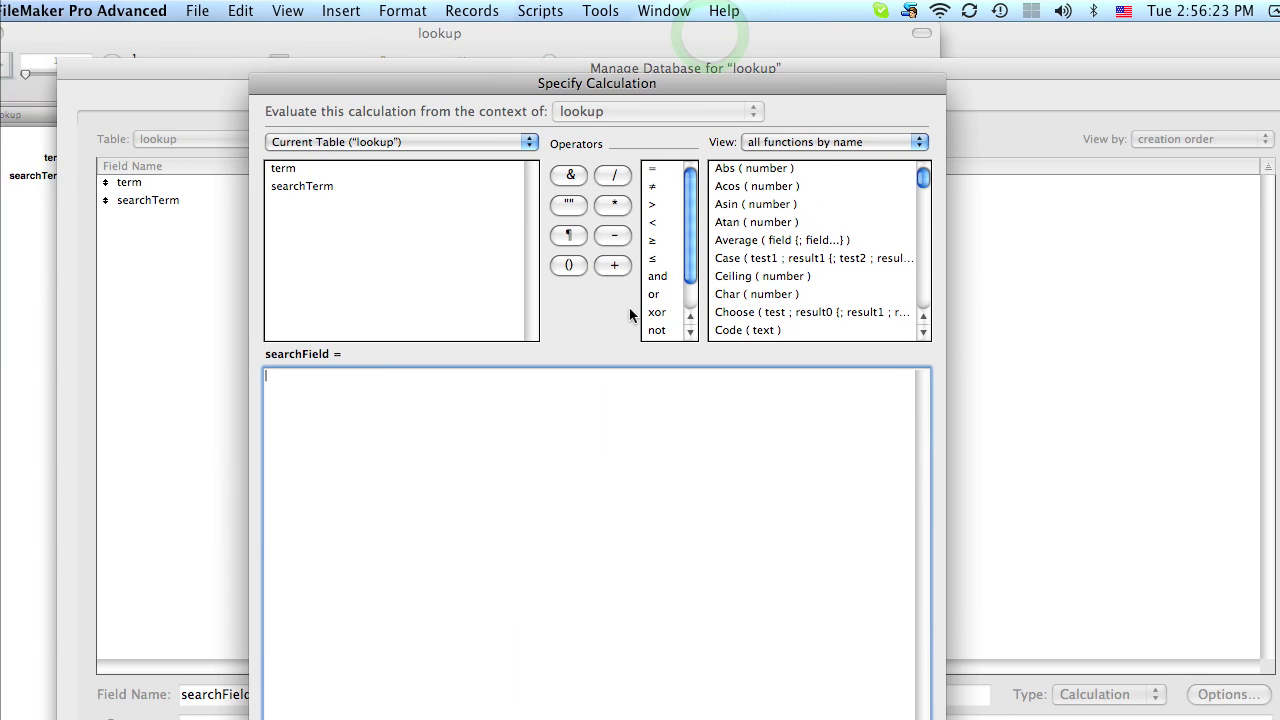
pyautogui.click(674, 240)
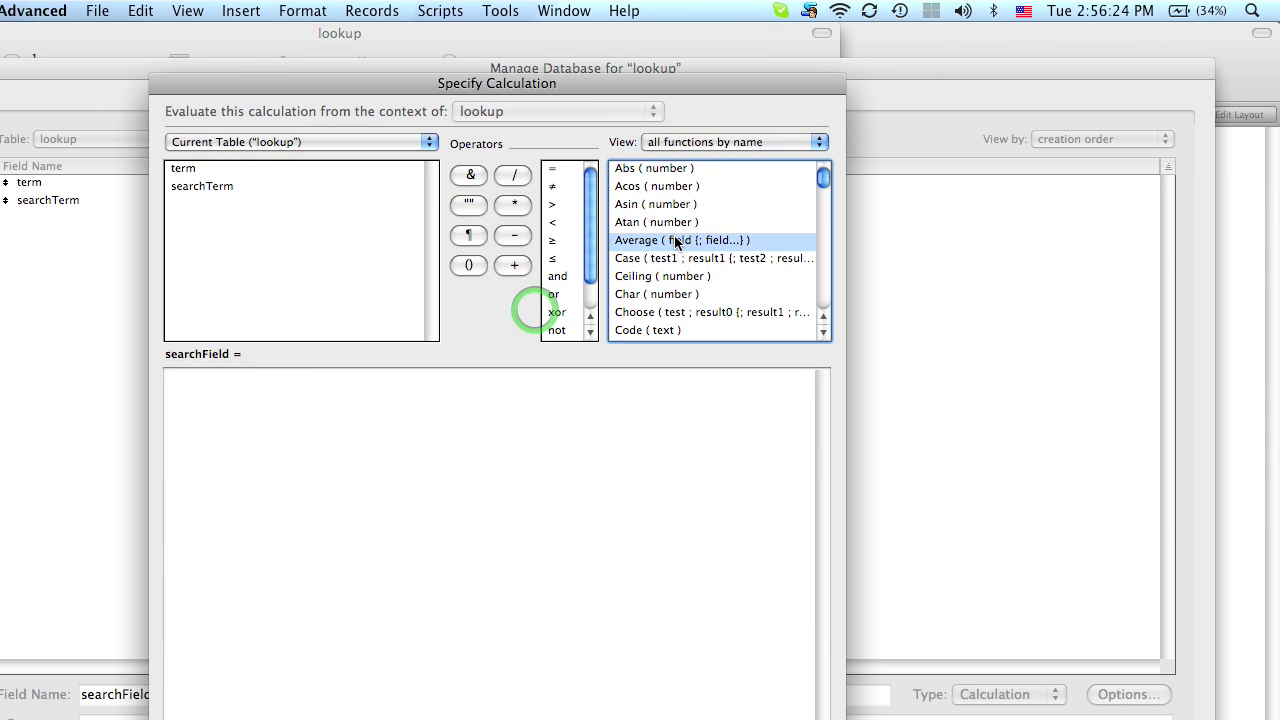
pyautogui.press('i')
pyautogui.press('n')
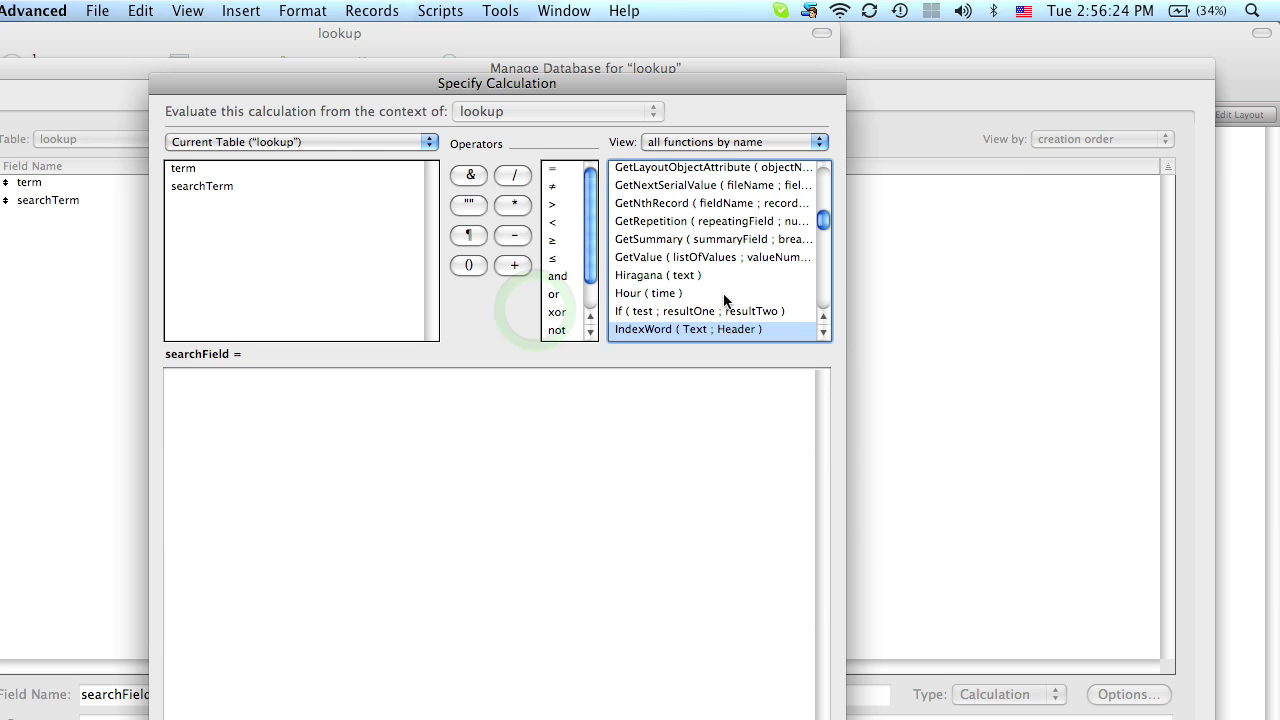
pyautogui.doubleClick(688, 330)
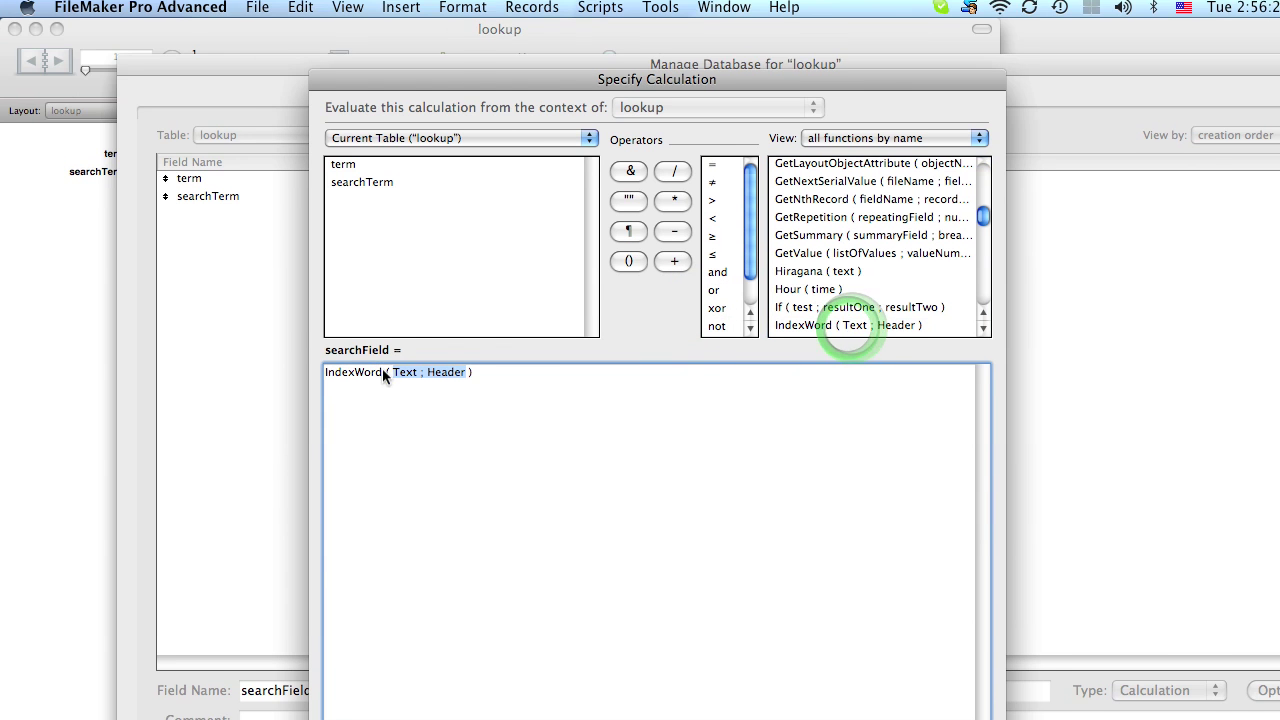
pyautogui.click(237, 375)
pyautogui.doubleClick(401, 367)
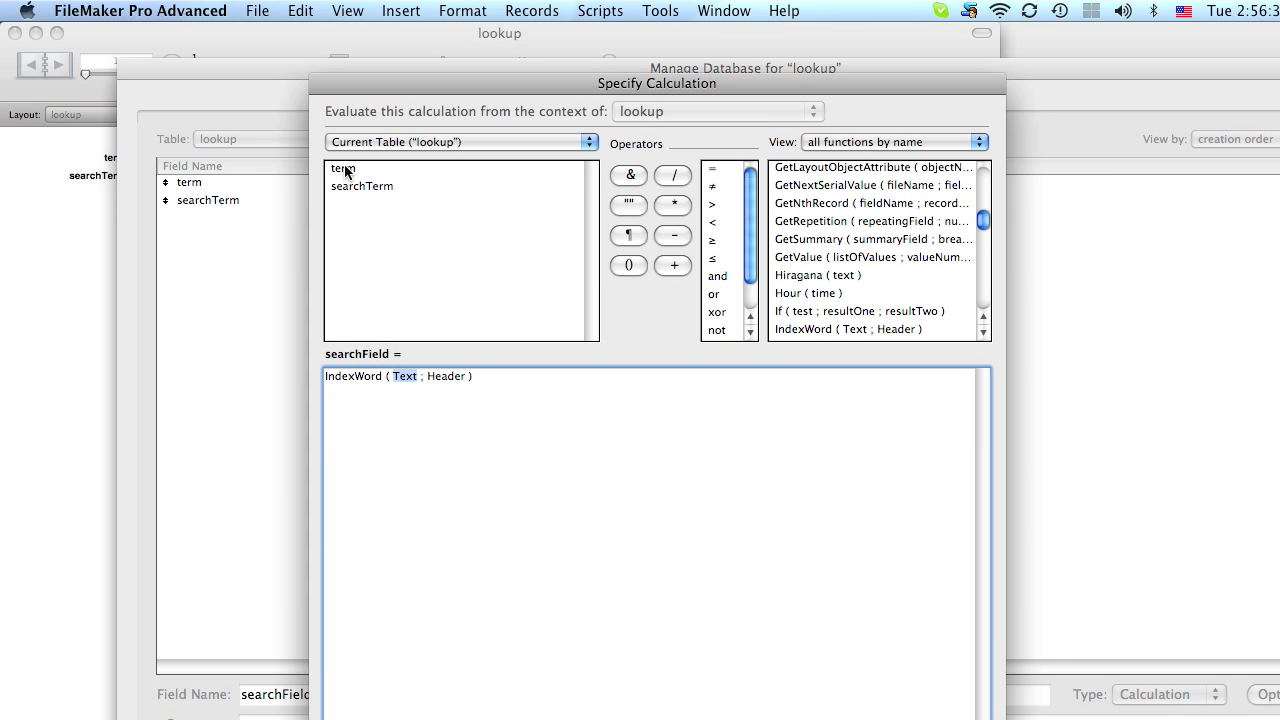
pyautogui.doubleClick(345, 170)
pyautogui.click(446, 382)
pyautogui.doubleClick(449, 377)
pyautogui.write('""')
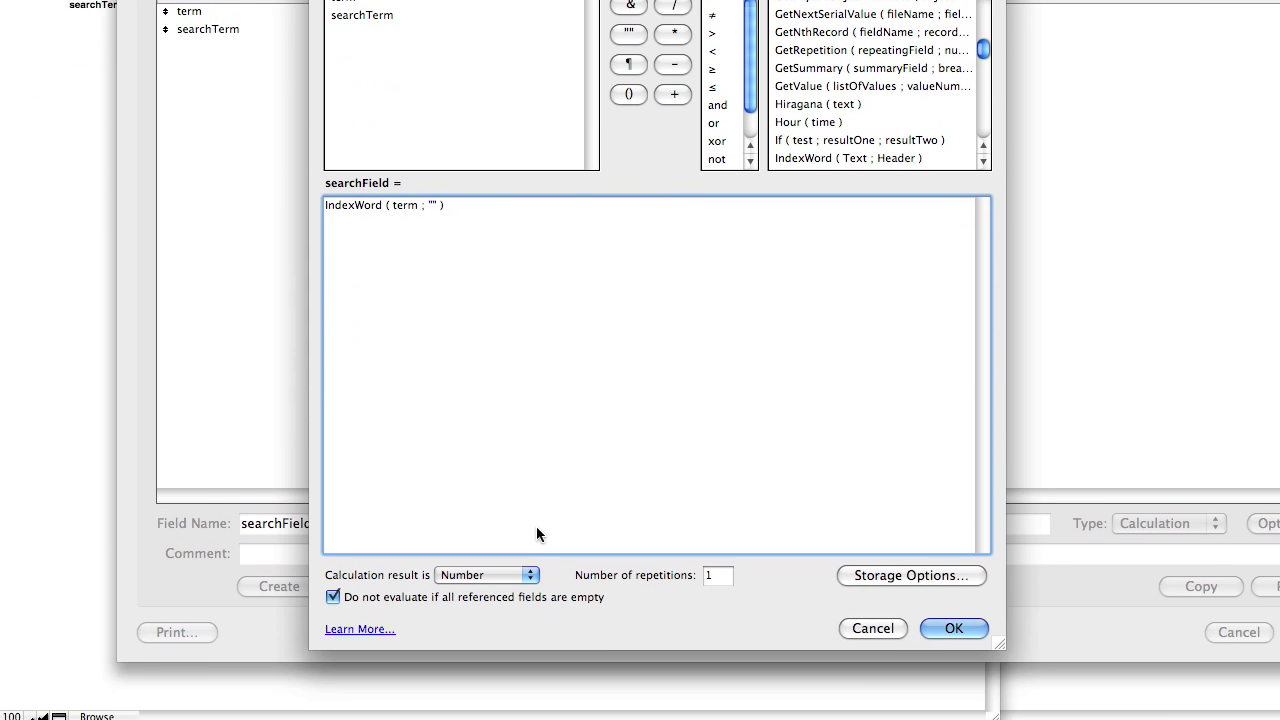
# Set the calculation result to Text, review storage options, and save searchField
pyautogui.click(491, 565)
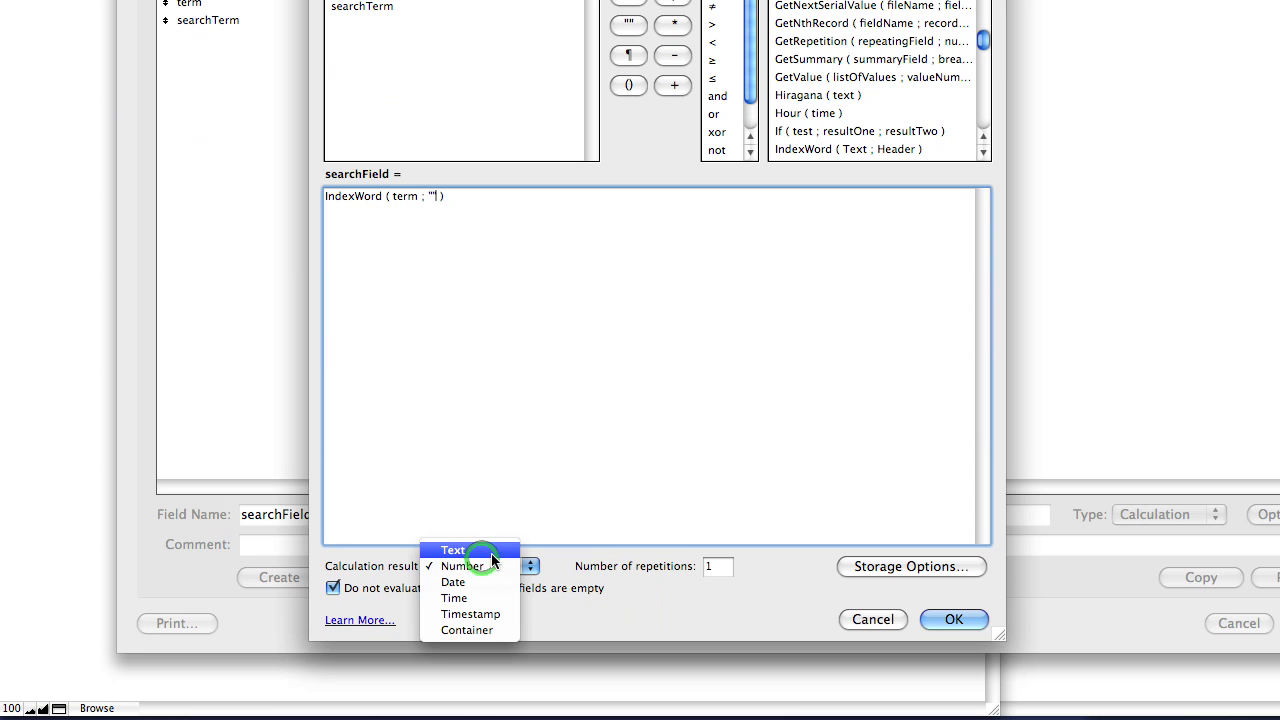
pyautogui.click(458, 550)
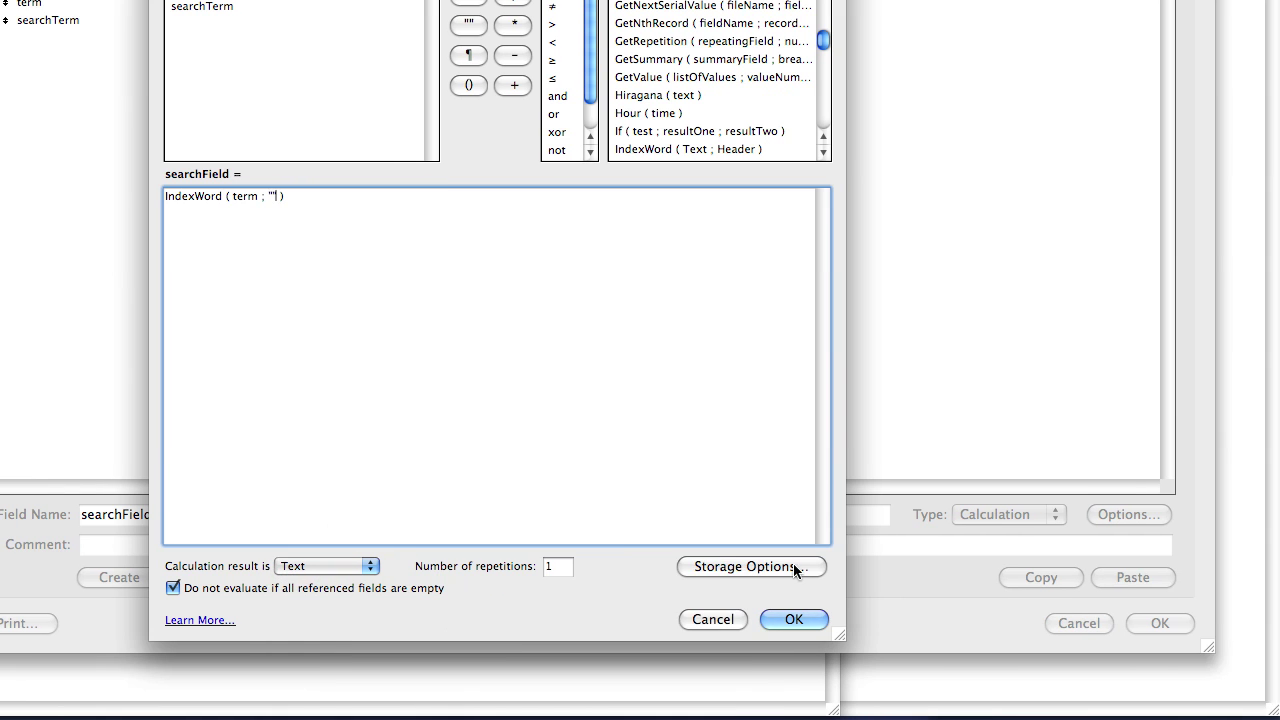
pyautogui.click(793, 566)
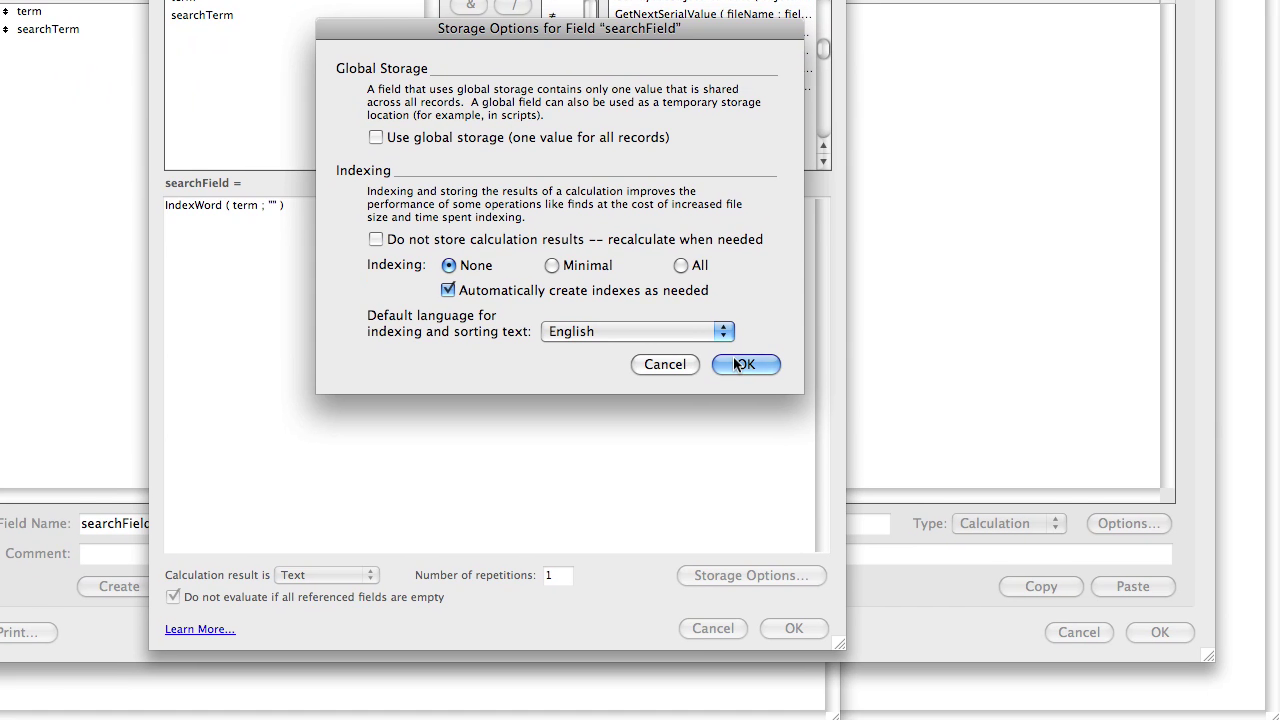
pyautogui.click(745, 364)
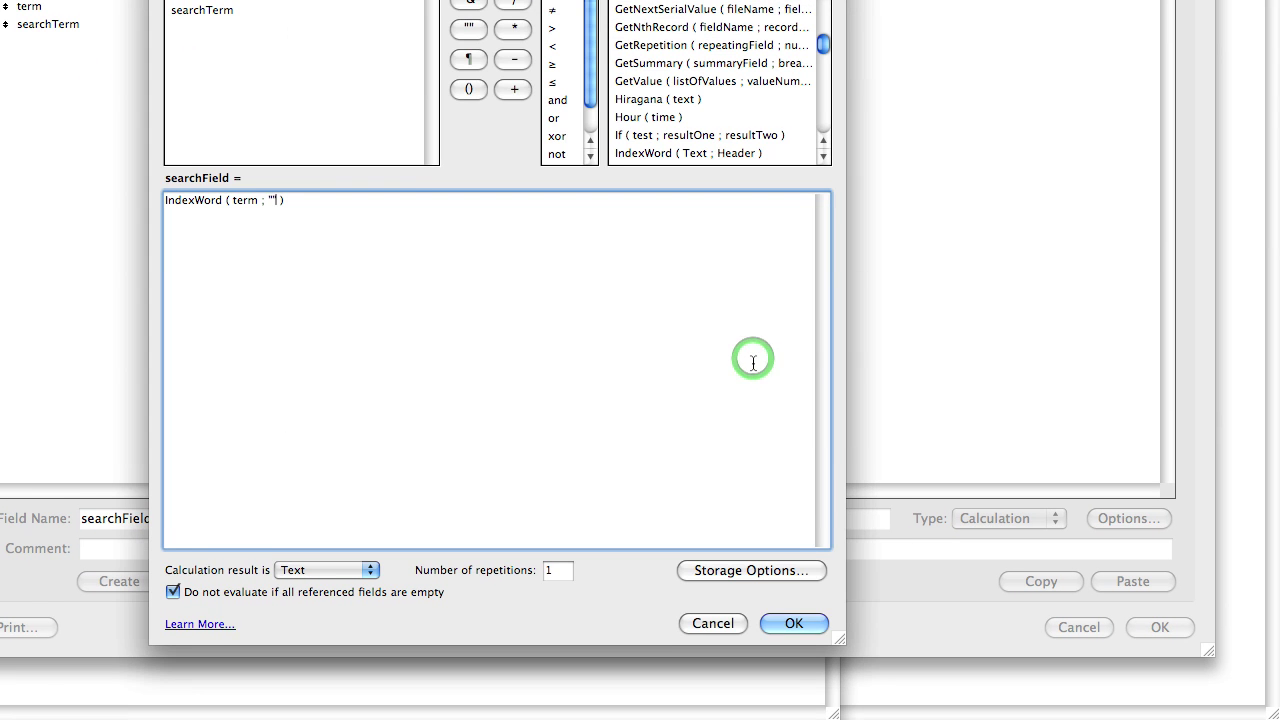
pyautogui.click(786, 617)
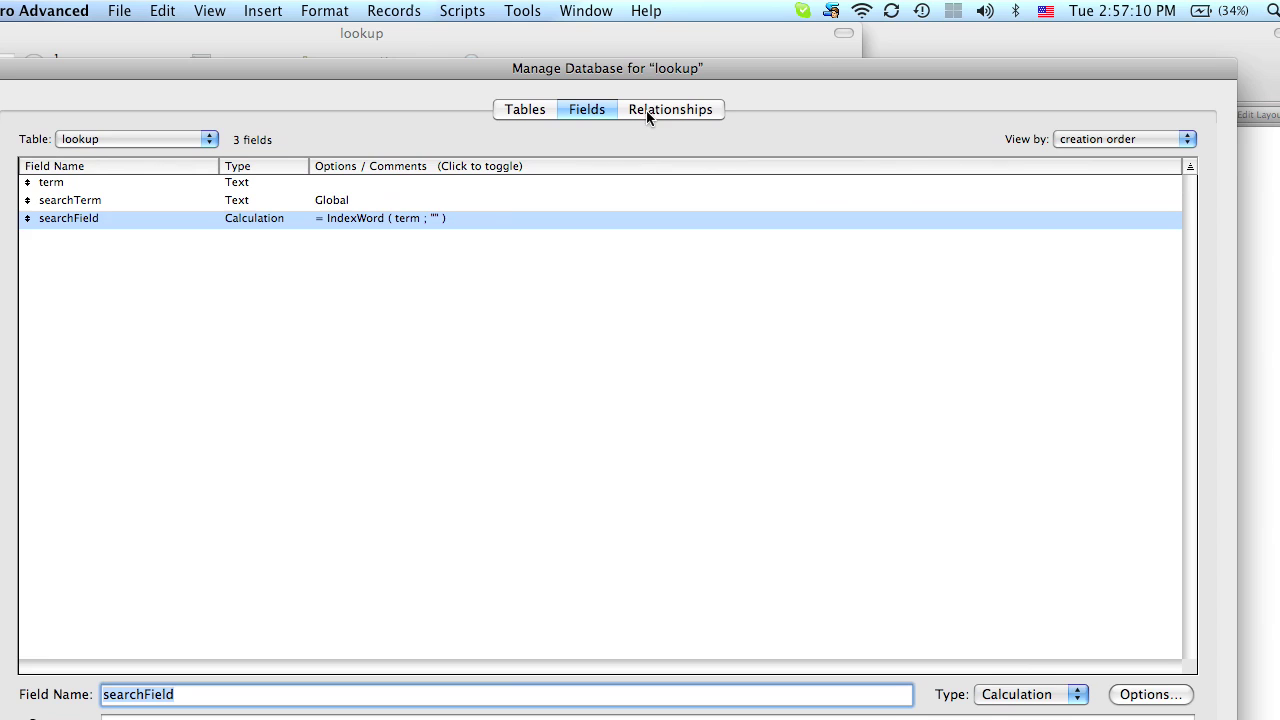
# Link lookup's searchTerm to searchField in a self-join, creating the lookup 2 occurrence
pyautogui.click(690, 50)
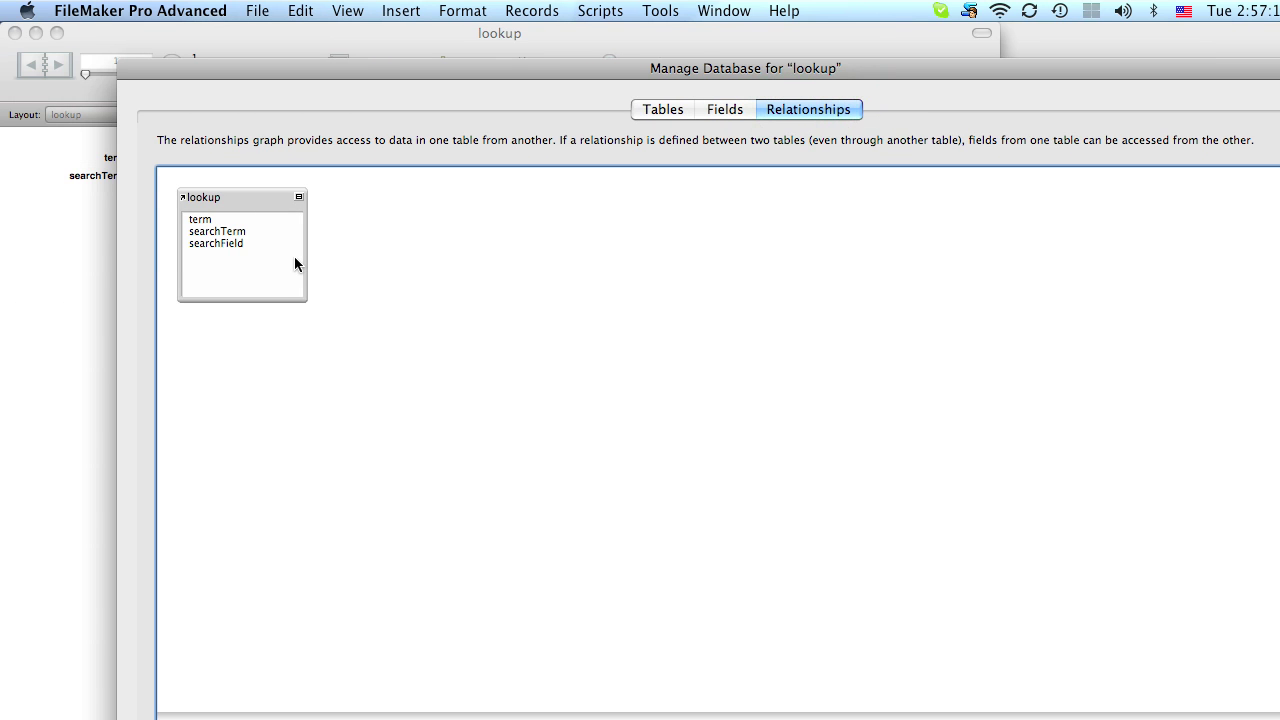
pyautogui.moveTo(254, 207); pyautogui.dragTo(348, 281)
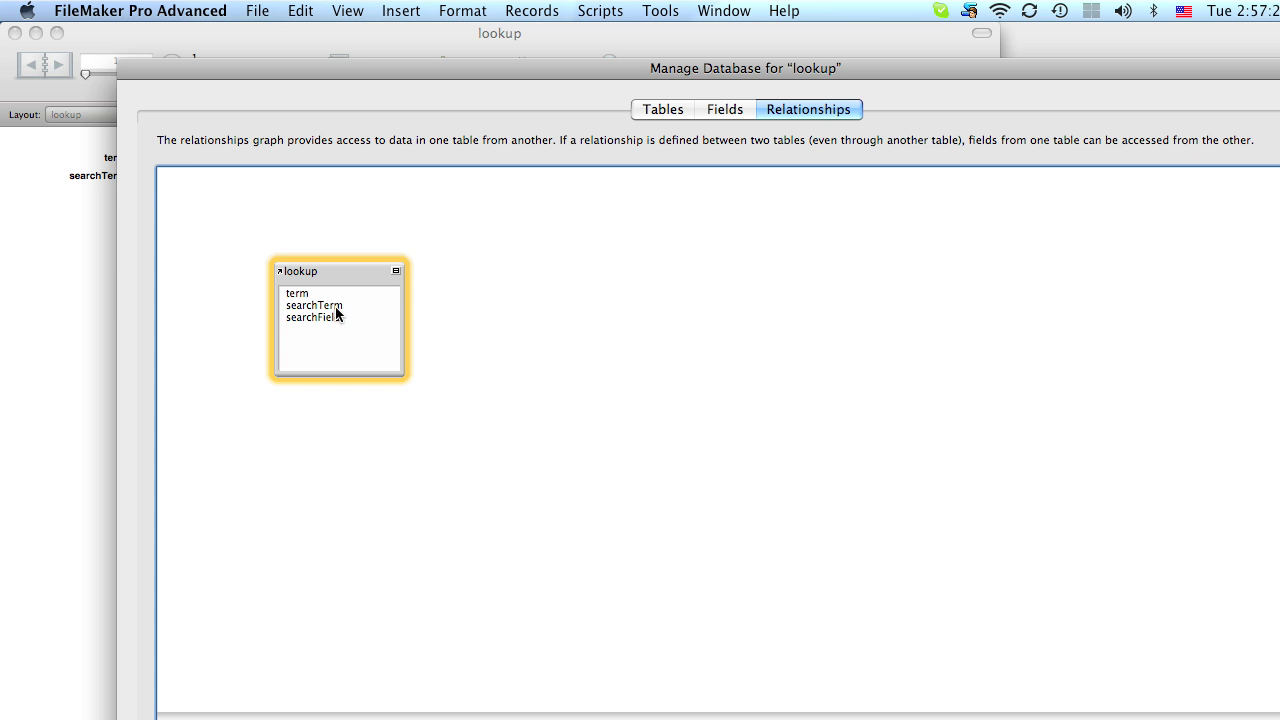
pyautogui.moveTo(336, 313)
pyautogui.mouseDown()
pyautogui.moveTo(529, 314)
pyautogui.moveTo(353, 325)
pyautogui.mouseUp()
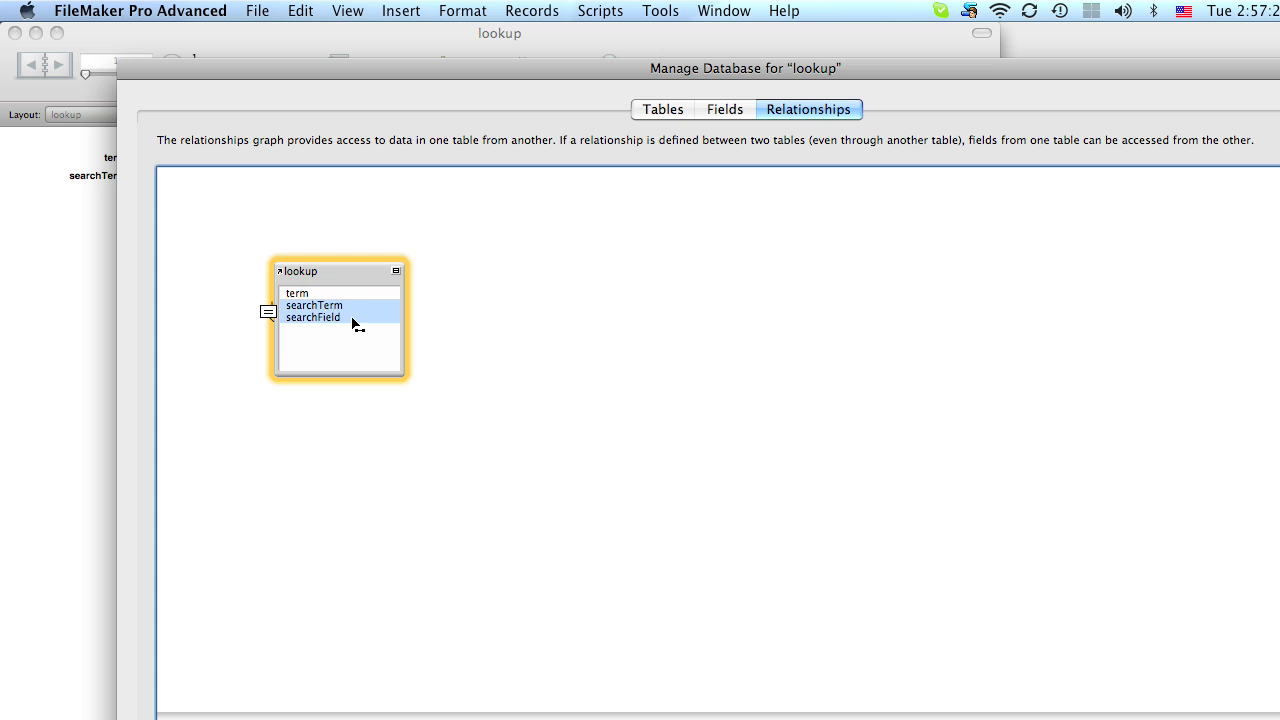
pyautogui.moveTo(351, 316); pyautogui.dragTo(595, 280)
pyautogui.click(893, 403)
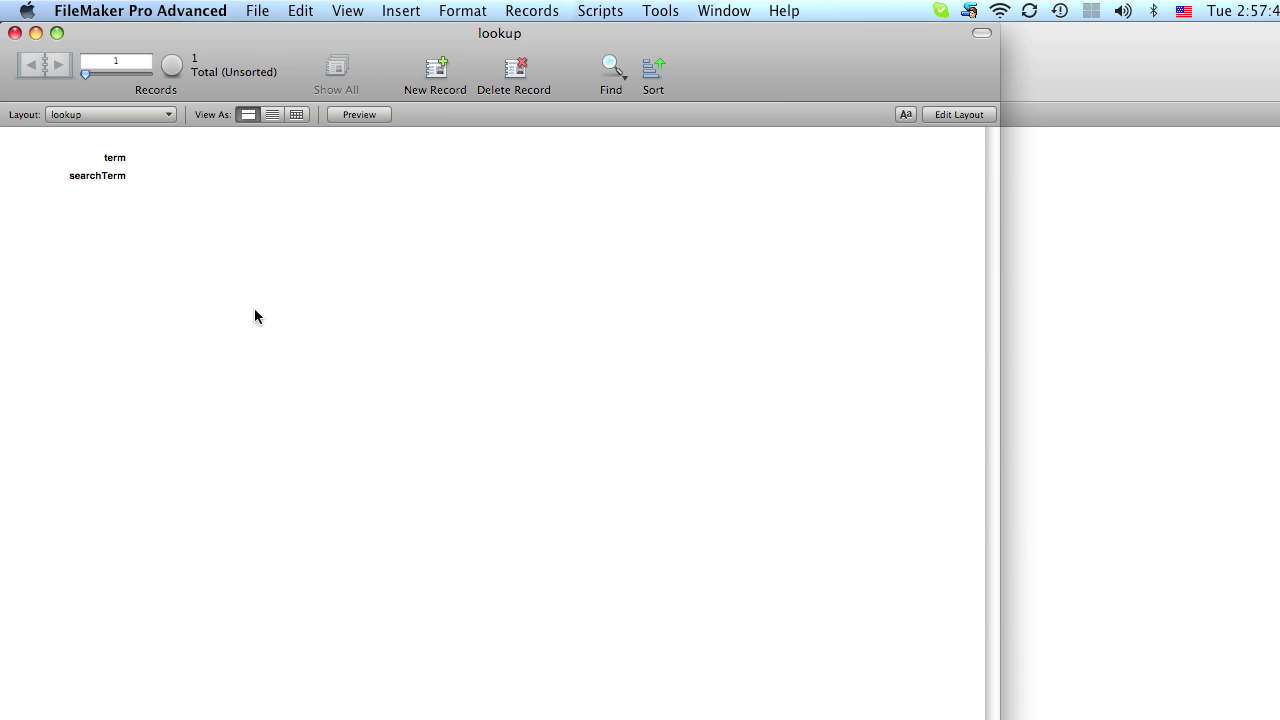
# Create a new script named 'trigger refresh'
pyautogui.click(600, 10)
pyautogui.click(605, 35)
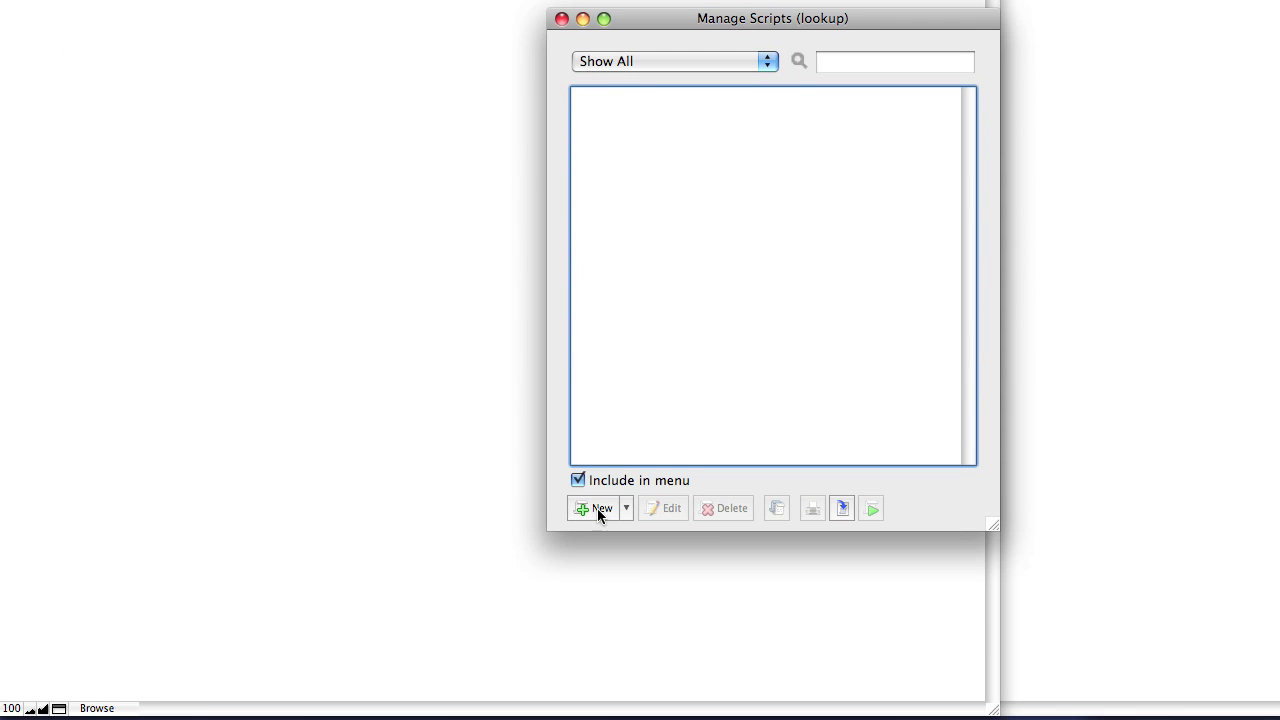
pyautogui.click(579, 688)
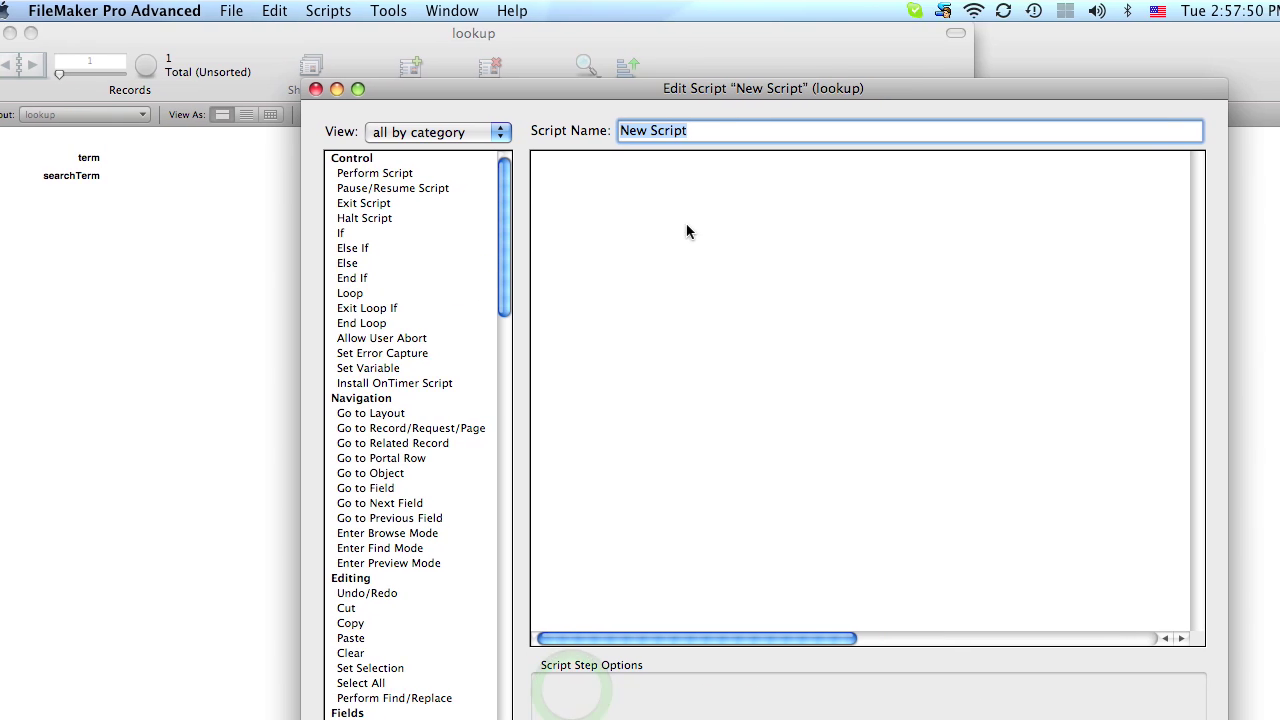
pyautogui.write('trig')
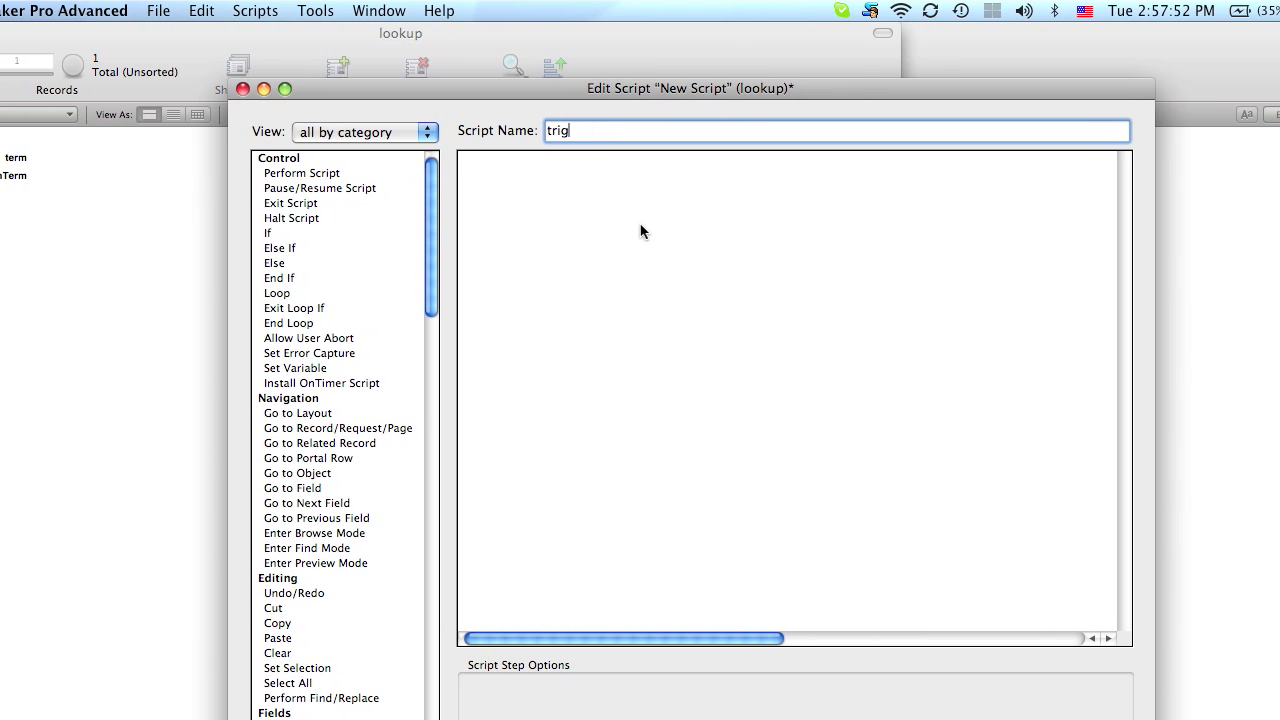
pyautogui.write('er refresh')
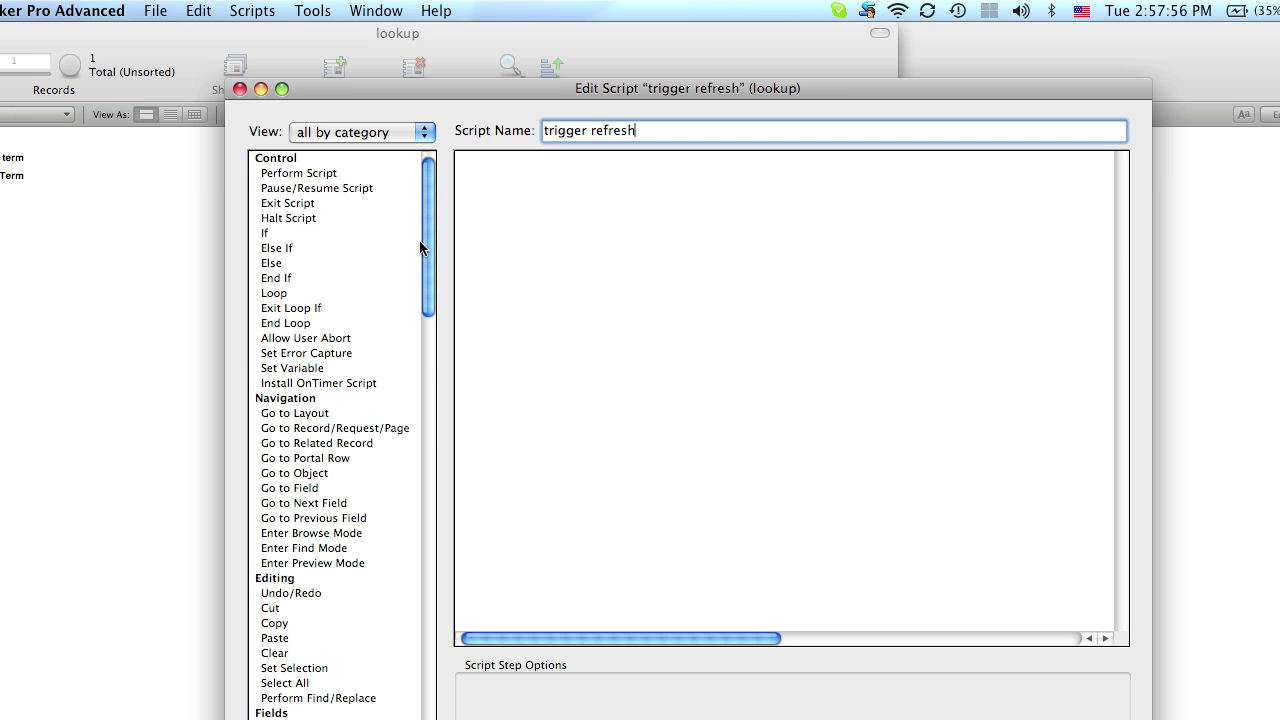
# Add Commit Records [No dialog] and Go to Field [lookup::searchTerm] steps to the script
pyautogui.scroll(-7, 366, 286)
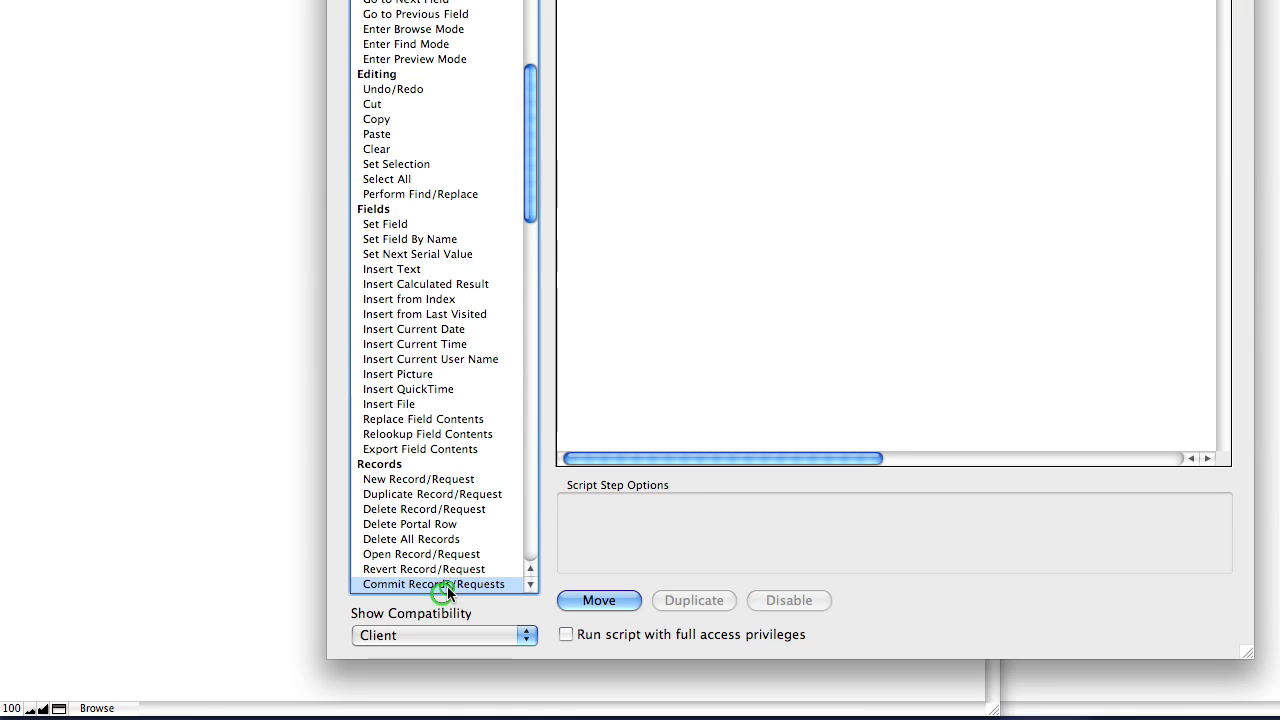
pyautogui.click(440, 585)
pyautogui.click(640, 549)
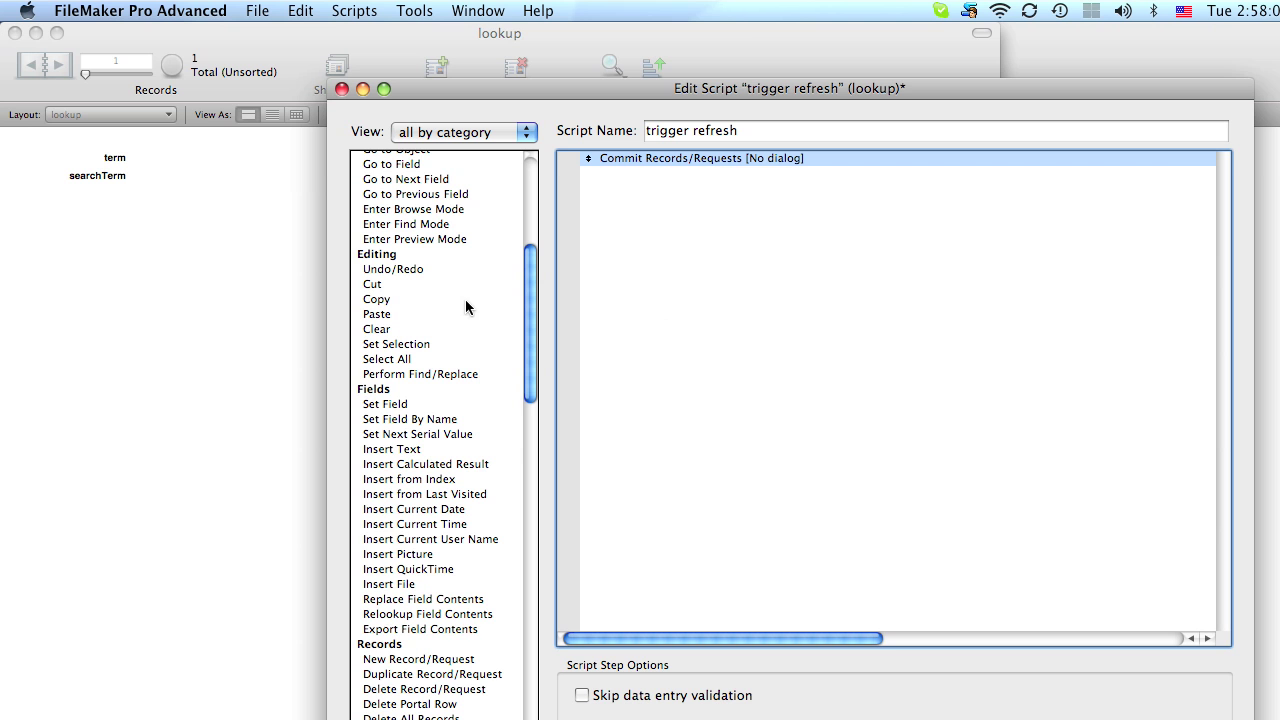
pyautogui.scroll(5, 440, 330)
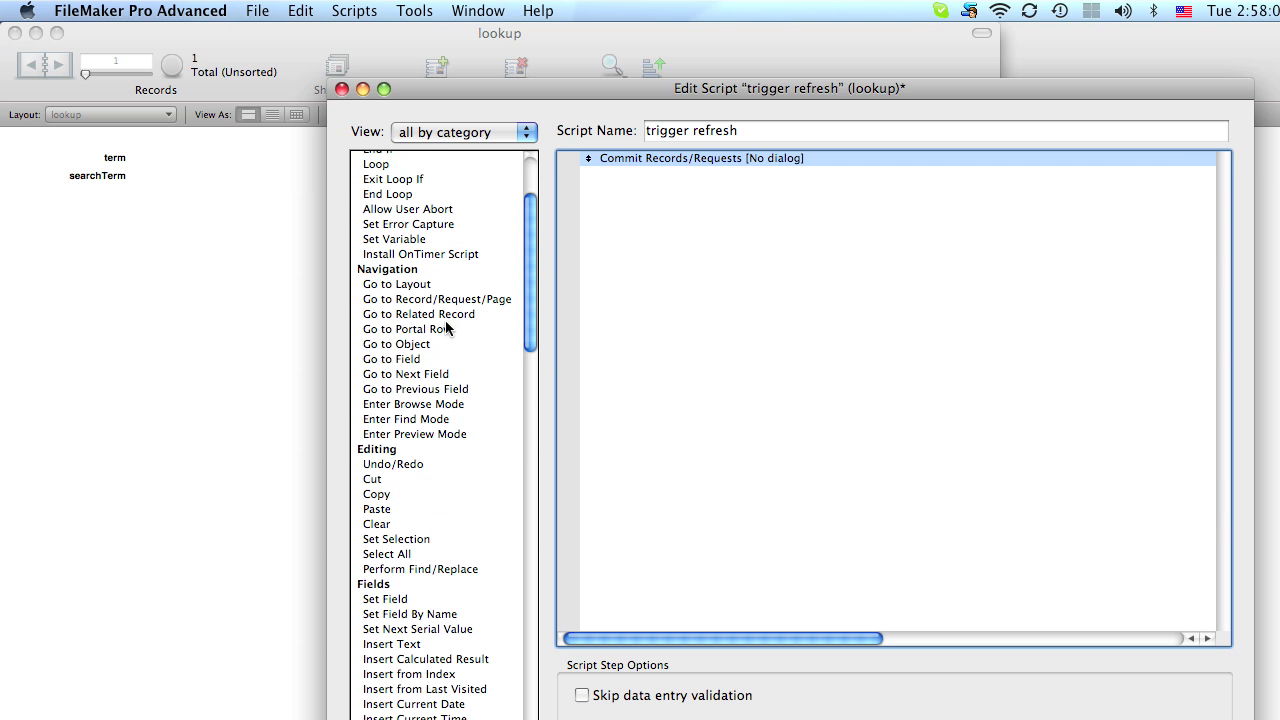
pyautogui.doubleClick(405, 360)
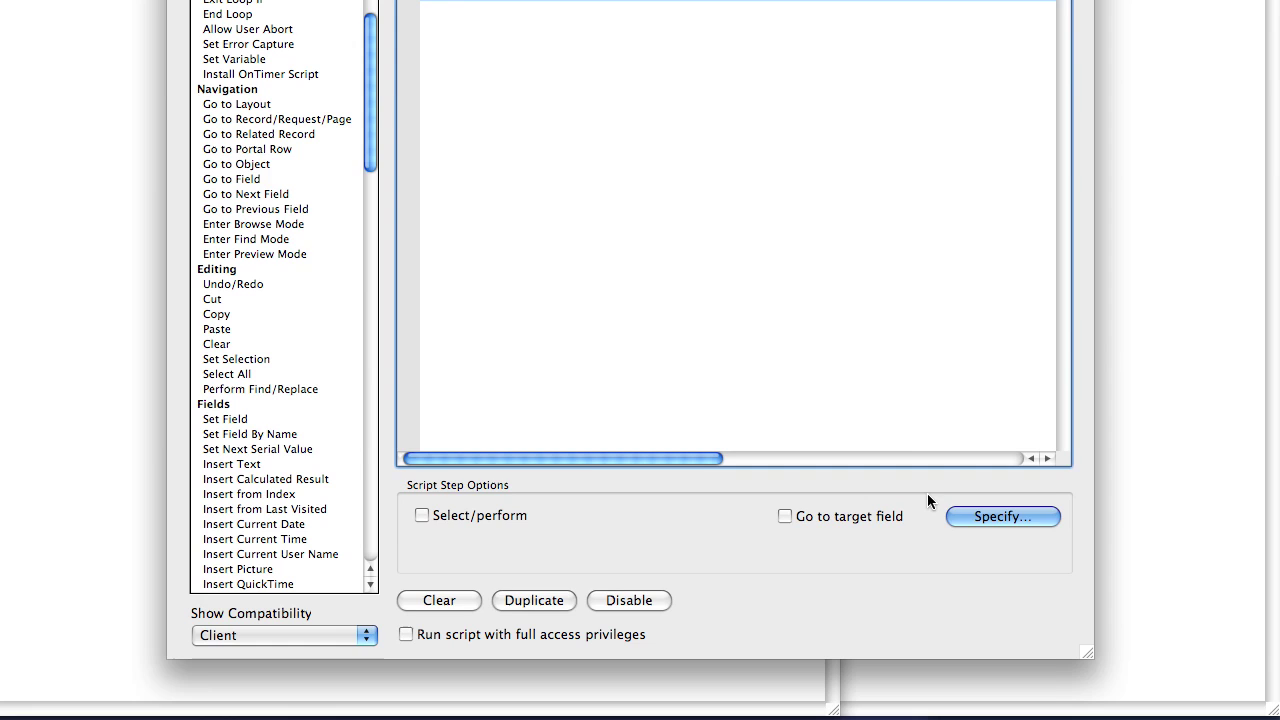
pyautogui.click(968, 516)
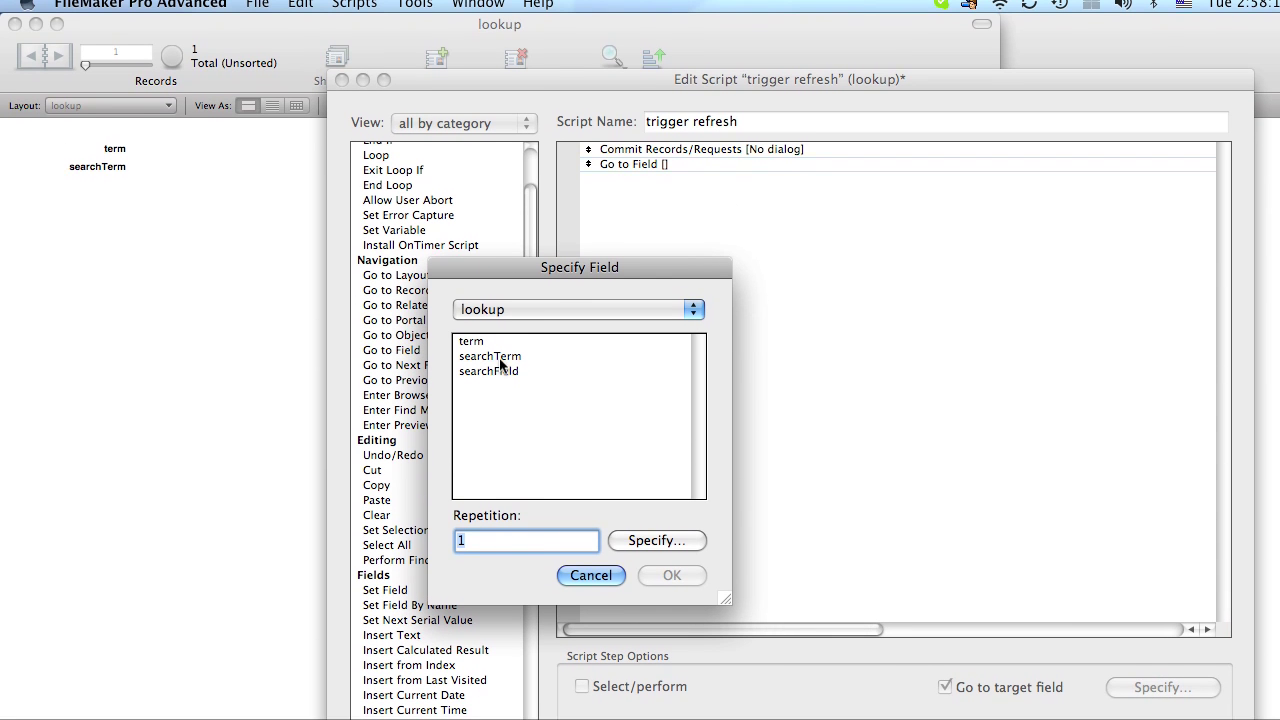
pyautogui.doubleClick(508, 362)
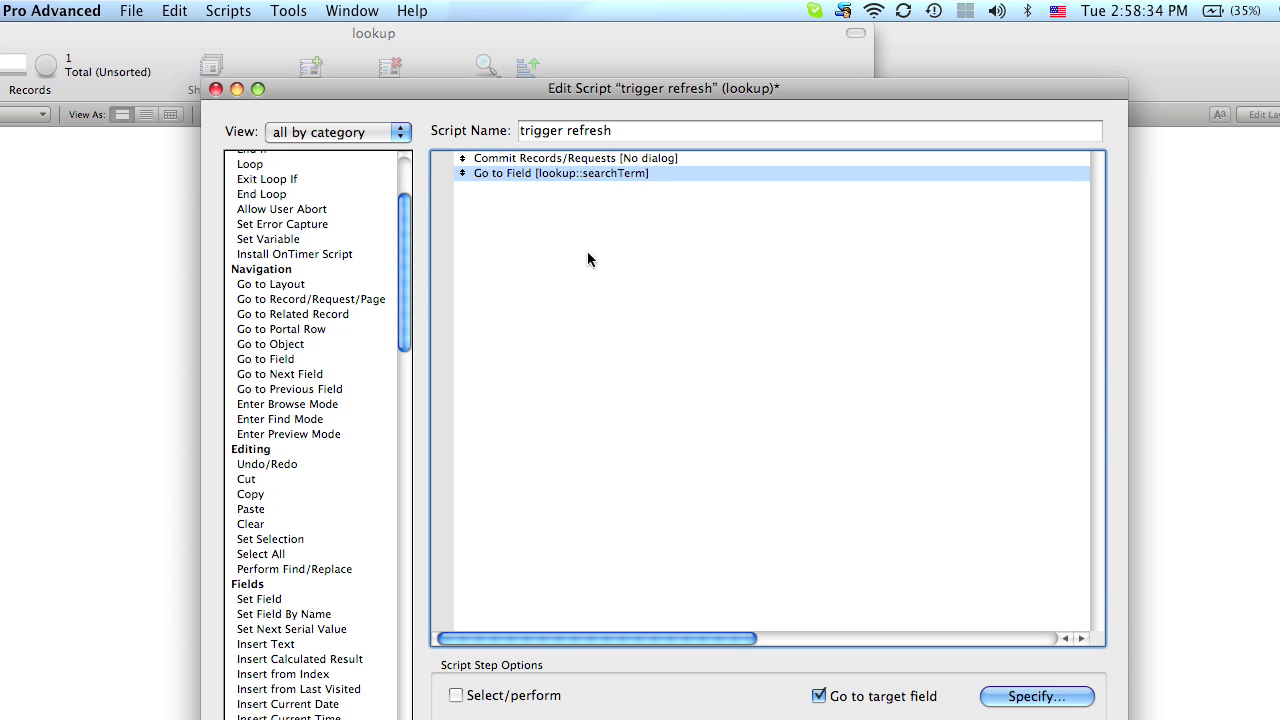
# Save the trigger refresh script and close the script editor and Manage Scripts
pyautogui.press('super+s')
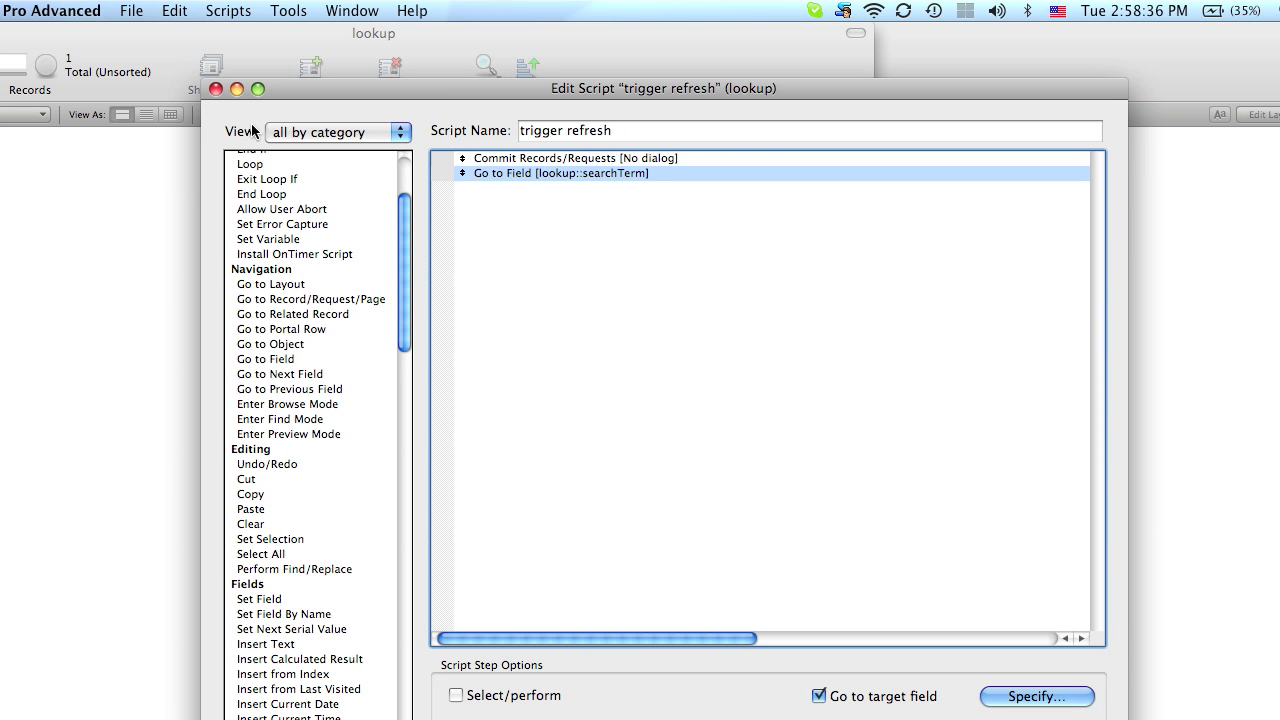
pyautogui.click(216, 89)
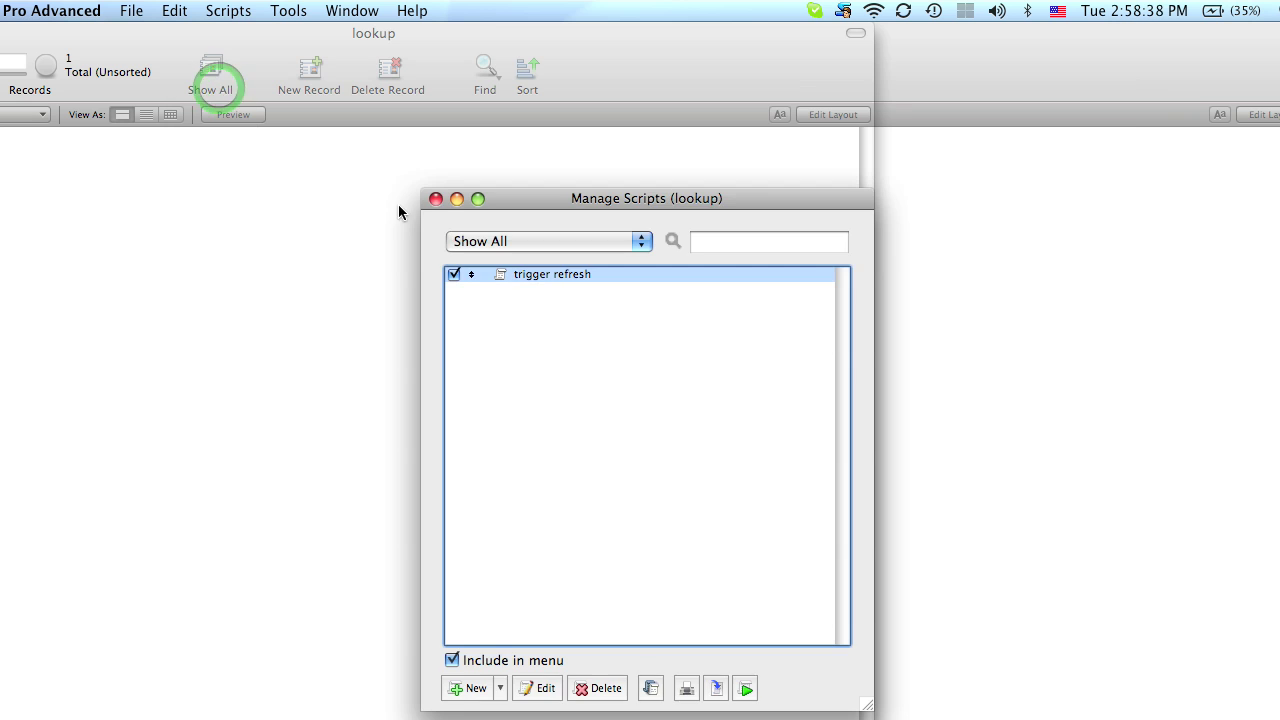
pyautogui.click(437, 199)
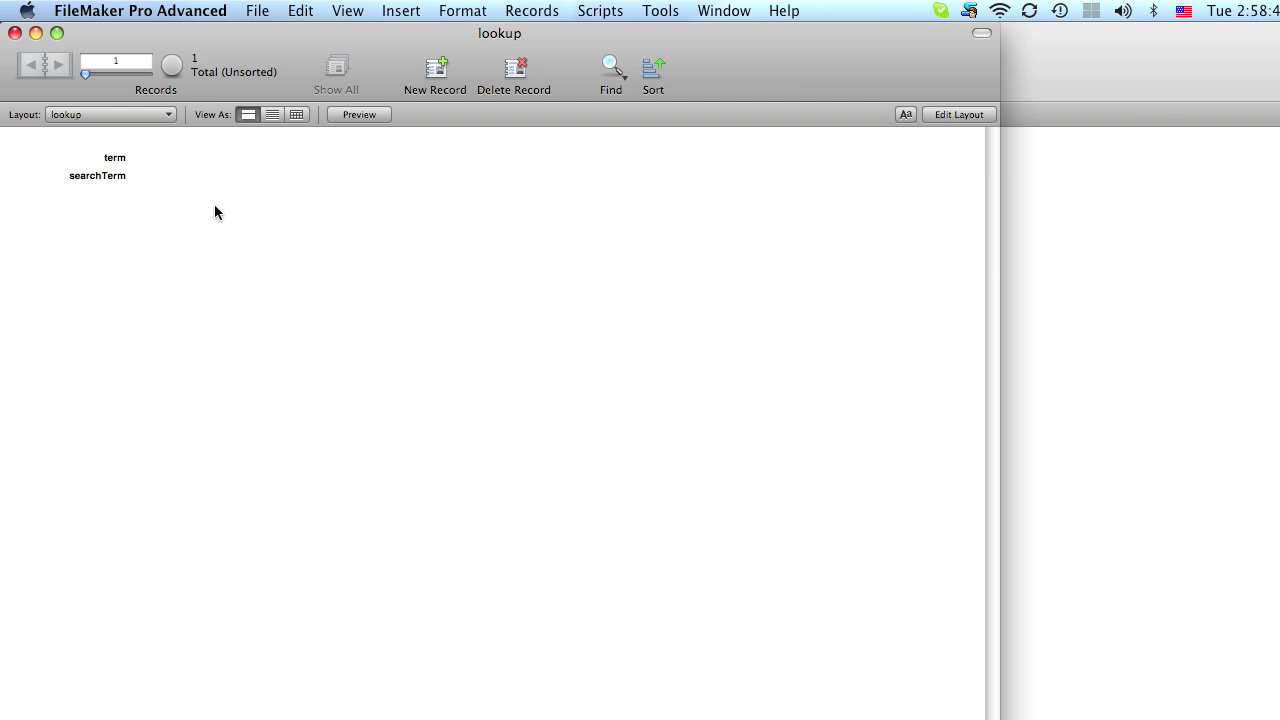
# Add new lookup records for apple and alfalfa, undoing a mistyped banana
pyautogui.press('super+n')
pyautogui.write('apple')
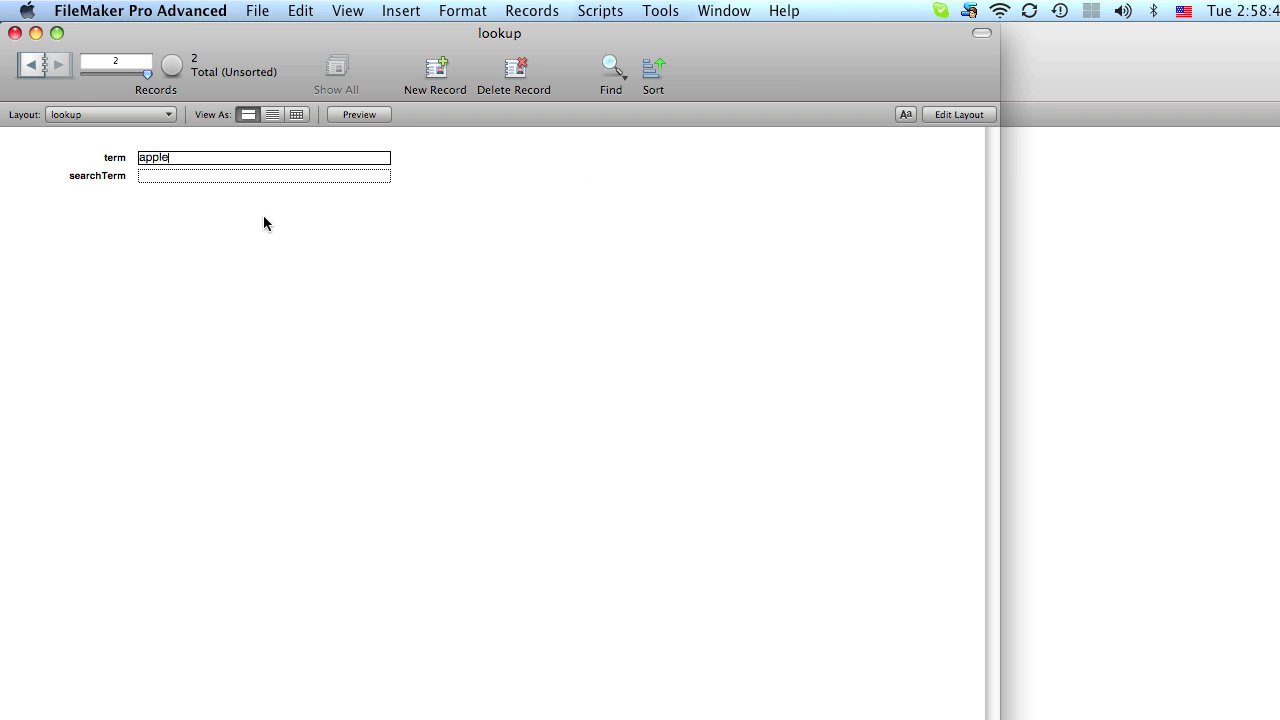
pyautogui.press('super+n')
pyautogui.write('banana')
pyautogui.press('super+z')
pyautogui.press('super+n')
pyautogui.write('alfalfa')
# Add records for artichoke, aground and afield, then commit the last one
pyautogui.press('super+n')
pyautogui.write('artichoke')
pyautogui.press('super+n')
pyautogui.write('aground')
pyautogui.press('super+n')
pyautogui.write('afield')
pyautogui.click(338, 273)
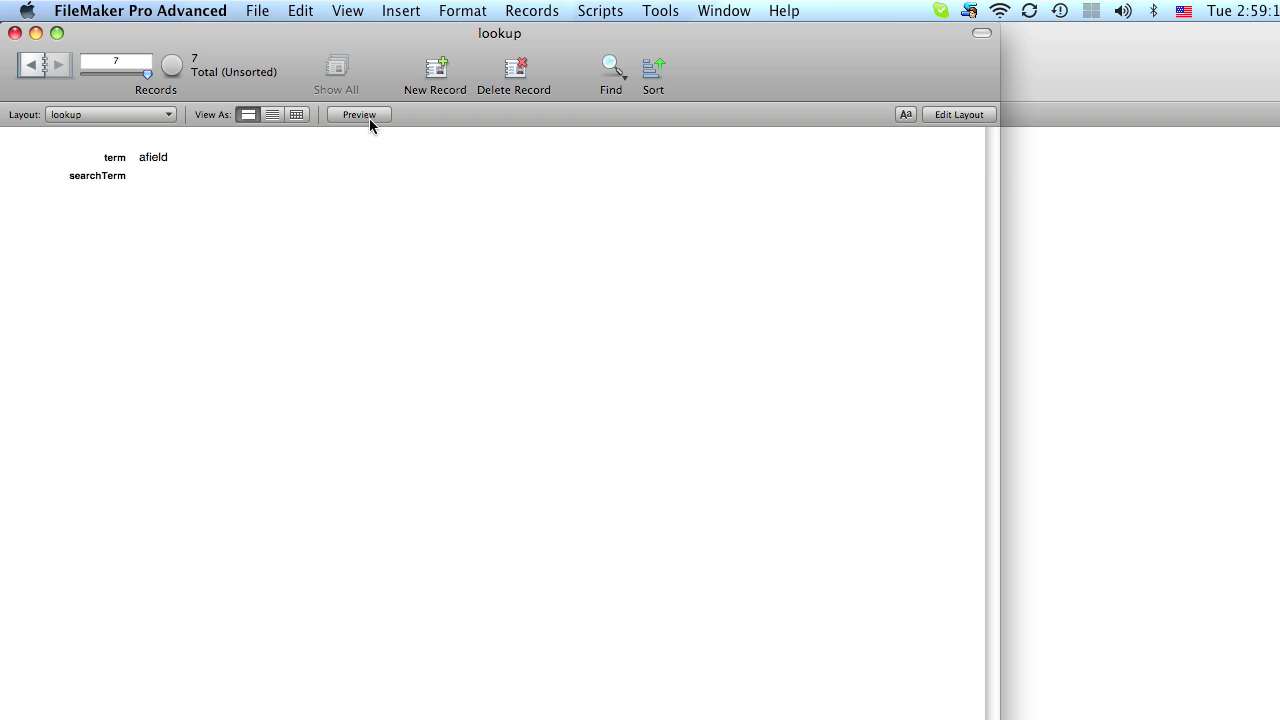
# In Layout mode, enlarge the body part and delete the term label and field
pyautogui.click(347, 10)
pyautogui.click(370, 72)
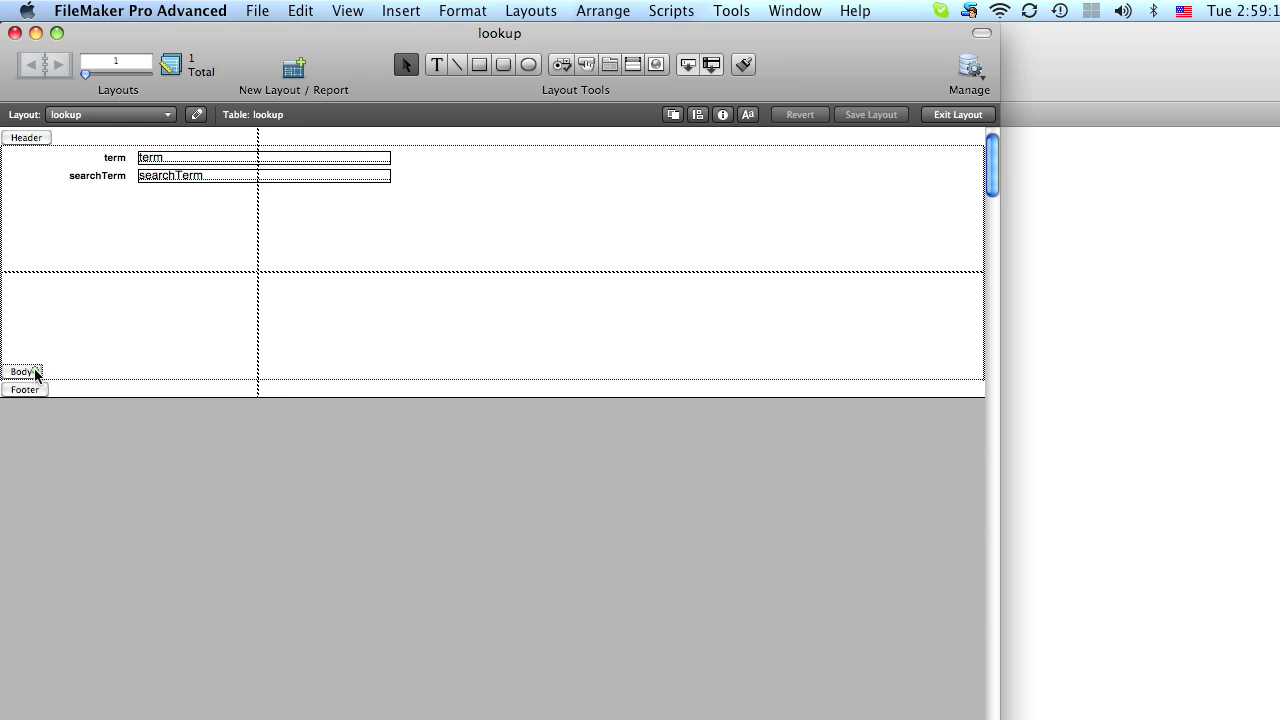
pyautogui.moveTo(38, 368); pyautogui.dragTo(51, 463)
pyautogui.click(119, 155)
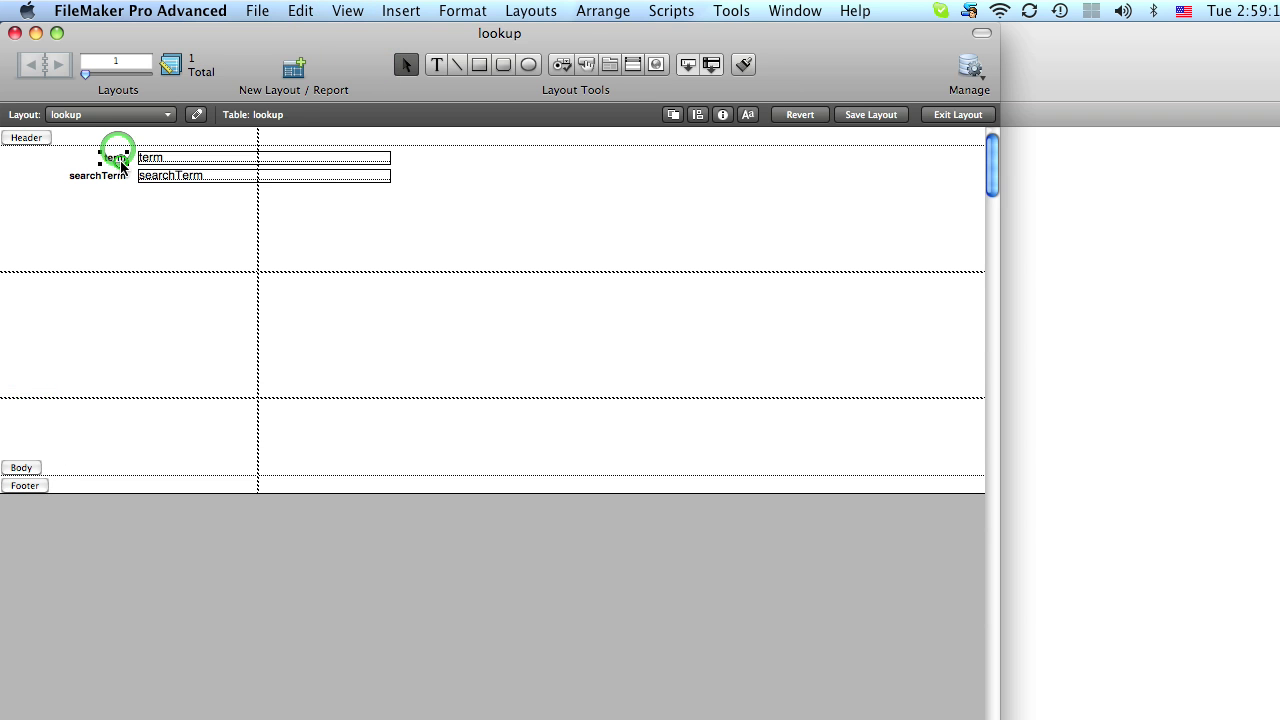
pyautogui.keyDown('shift'); pyautogui.click(160, 157); pyautogui.keyUp('shift')
pyautogui.press('Delete')
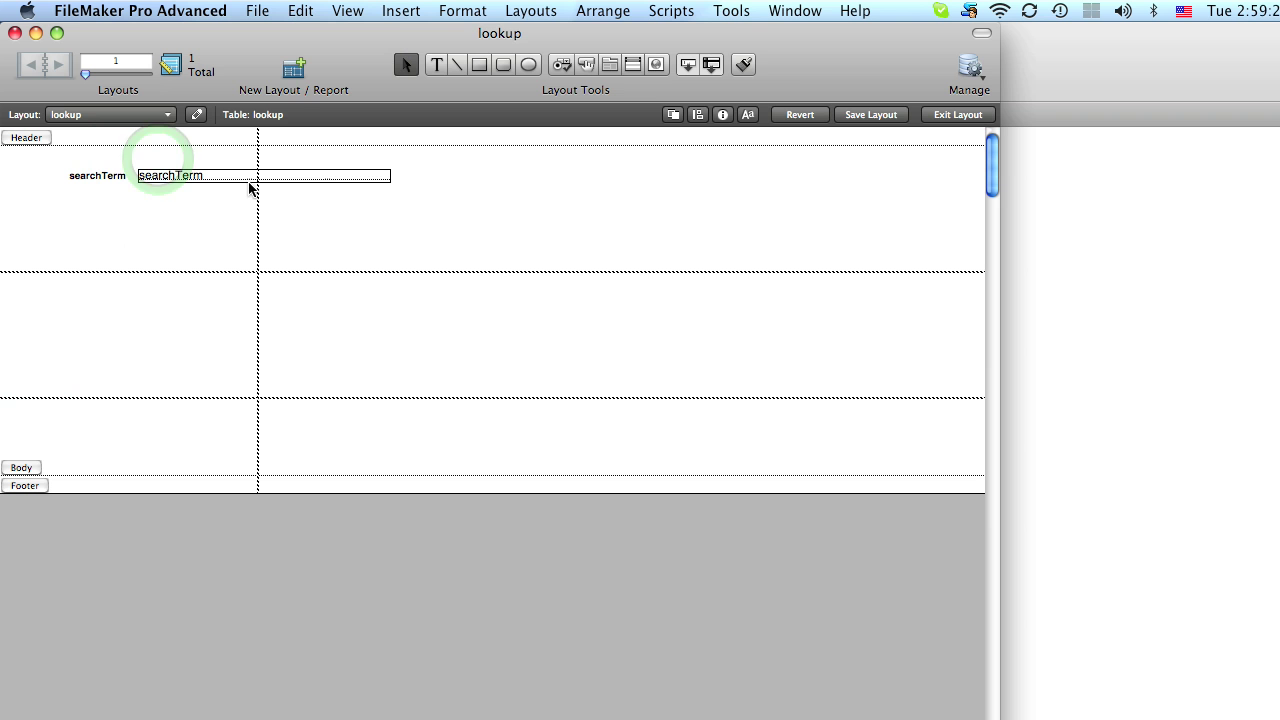
# Draw a portal below searchTerm showing related records from lookup 2
pyautogui.click(630, 66)
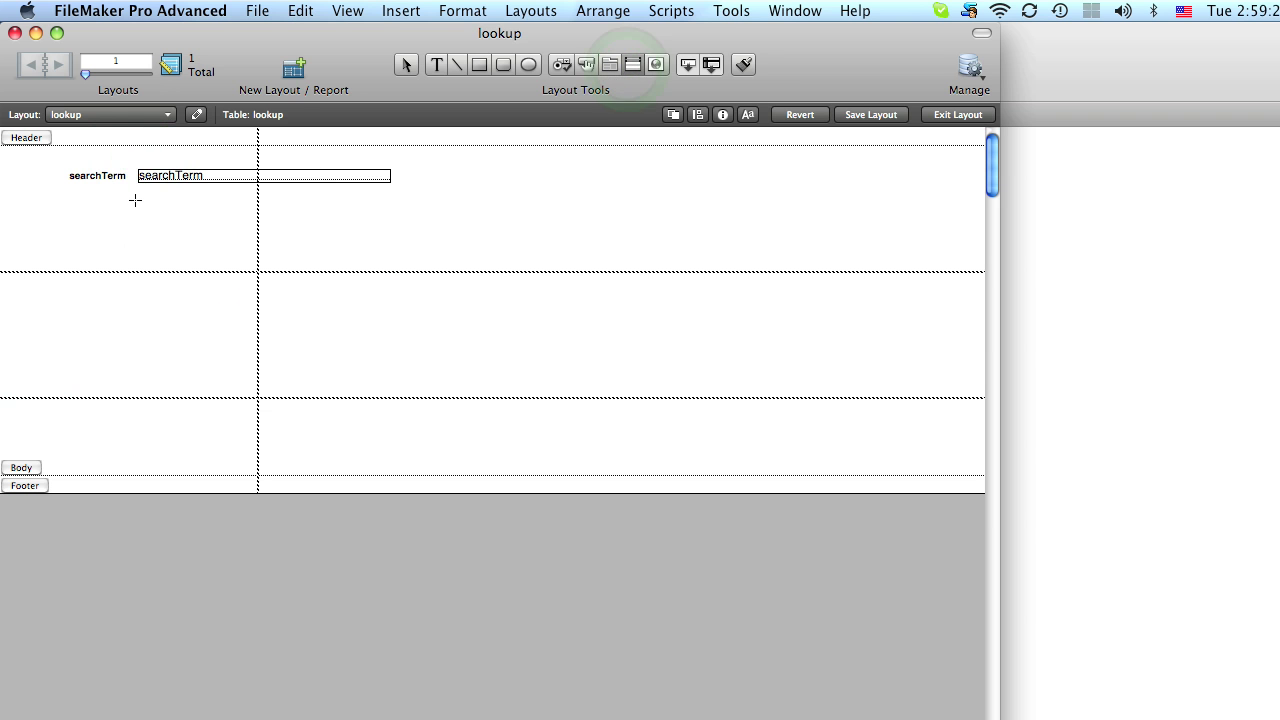
pyautogui.moveTo(227, 291); pyautogui.dragTo(390, 446)
pyautogui.click(766, 262)
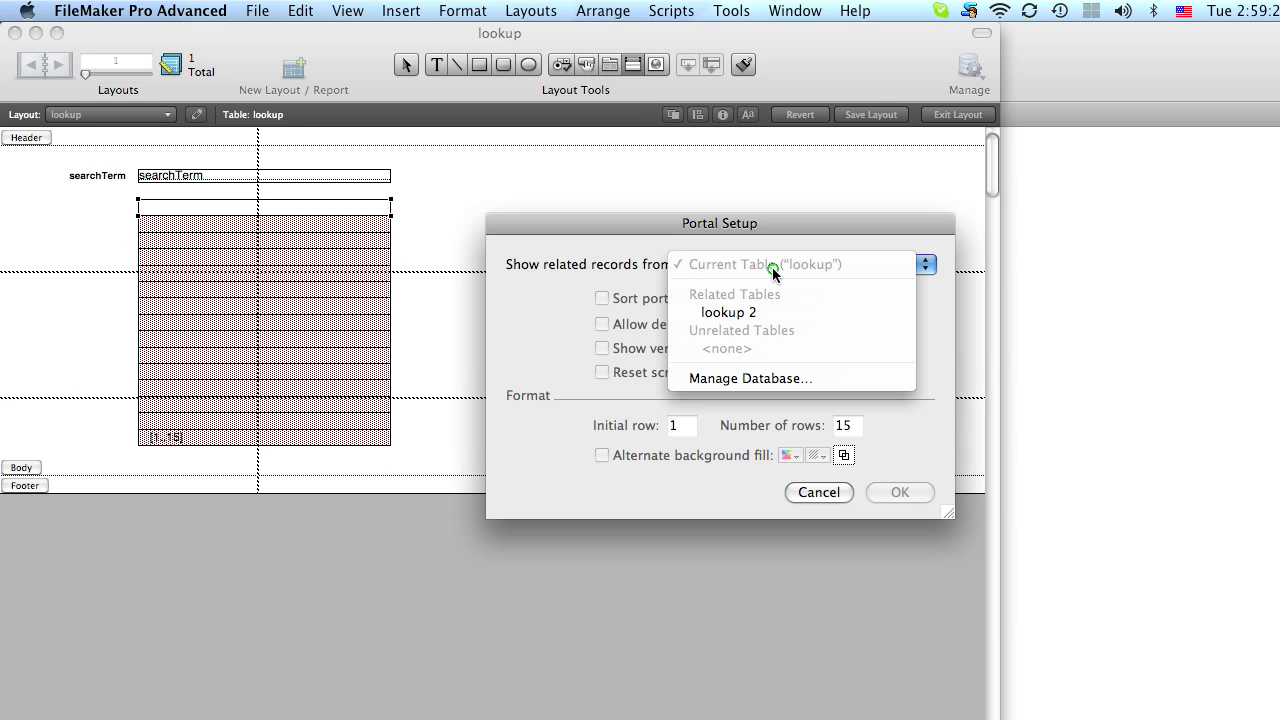
pyautogui.click(724, 314)
# Sort the portal ascending by term and give it a vertical scroll bar
pyautogui.click(668, 300)
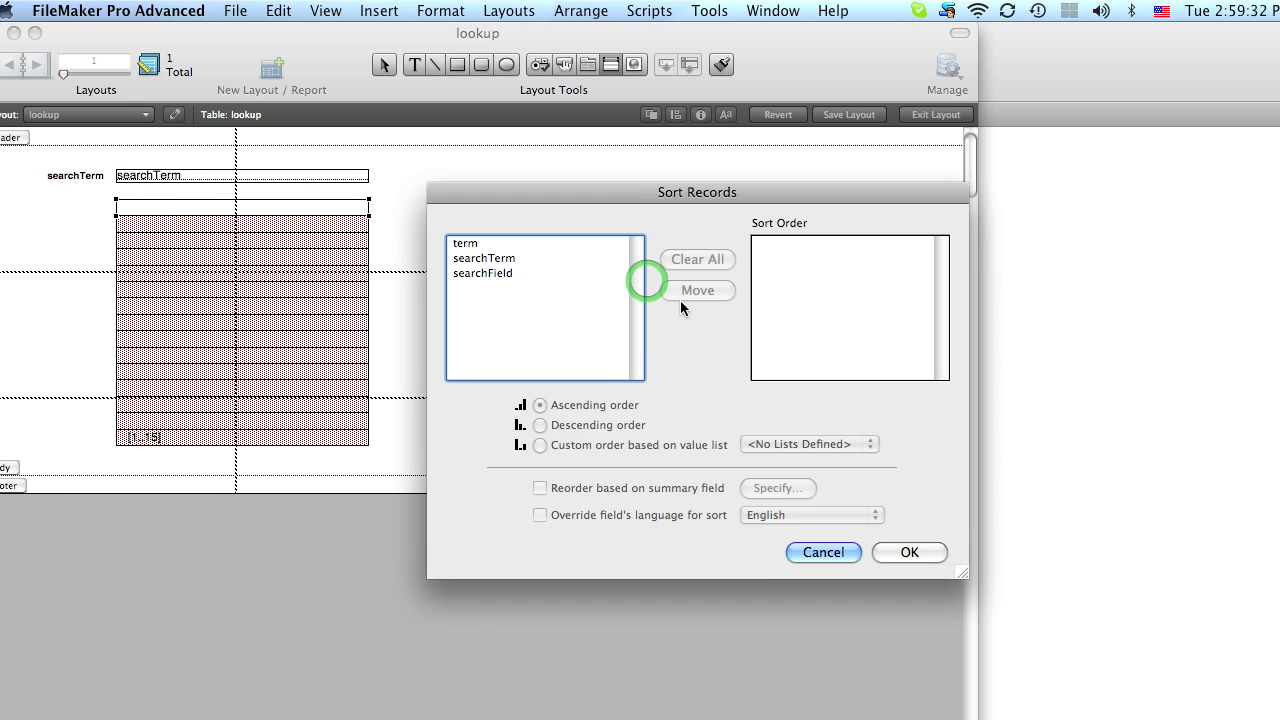
pyautogui.click(484, 245)
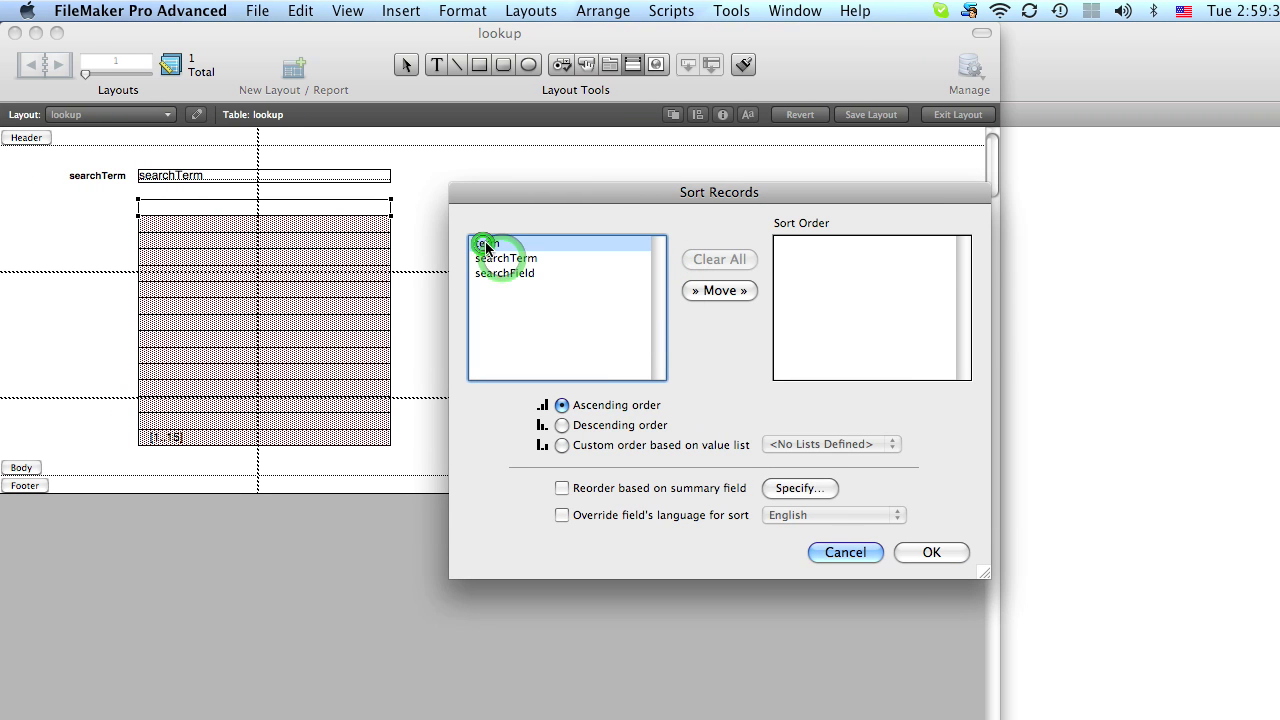
pyautogui.doubleClick(484, 245)
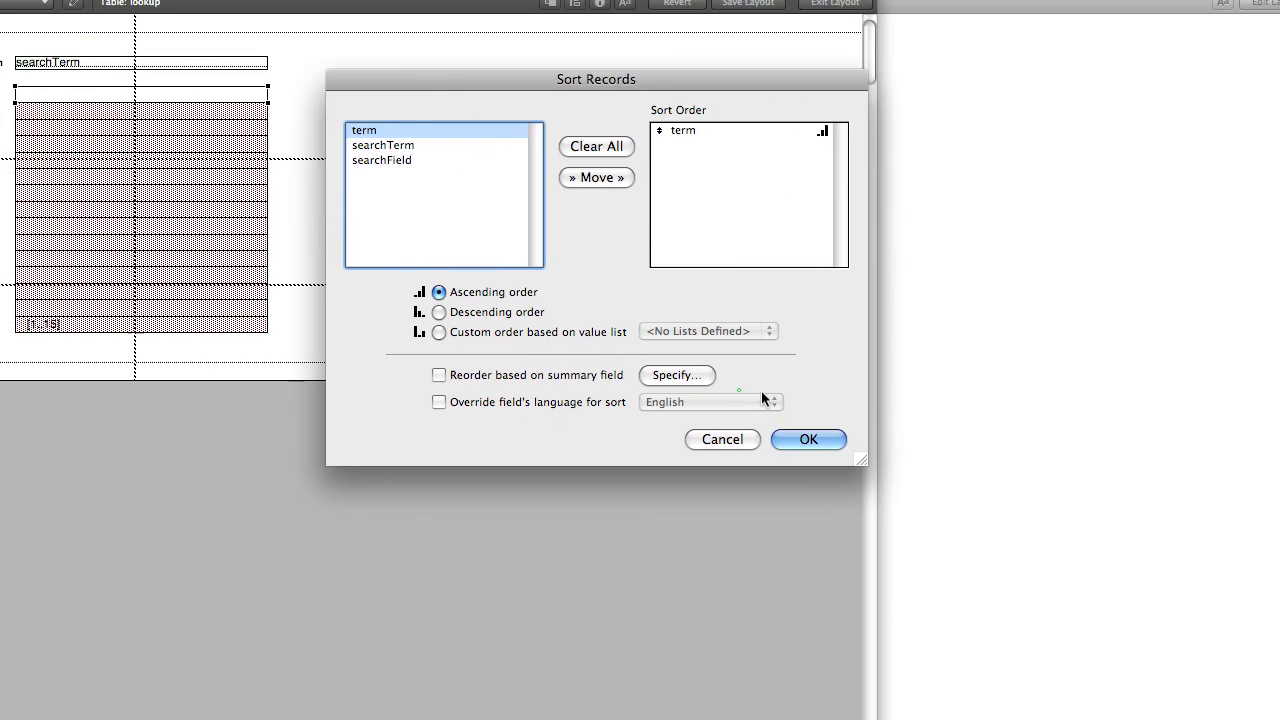
pyautogui.click(931, 533)
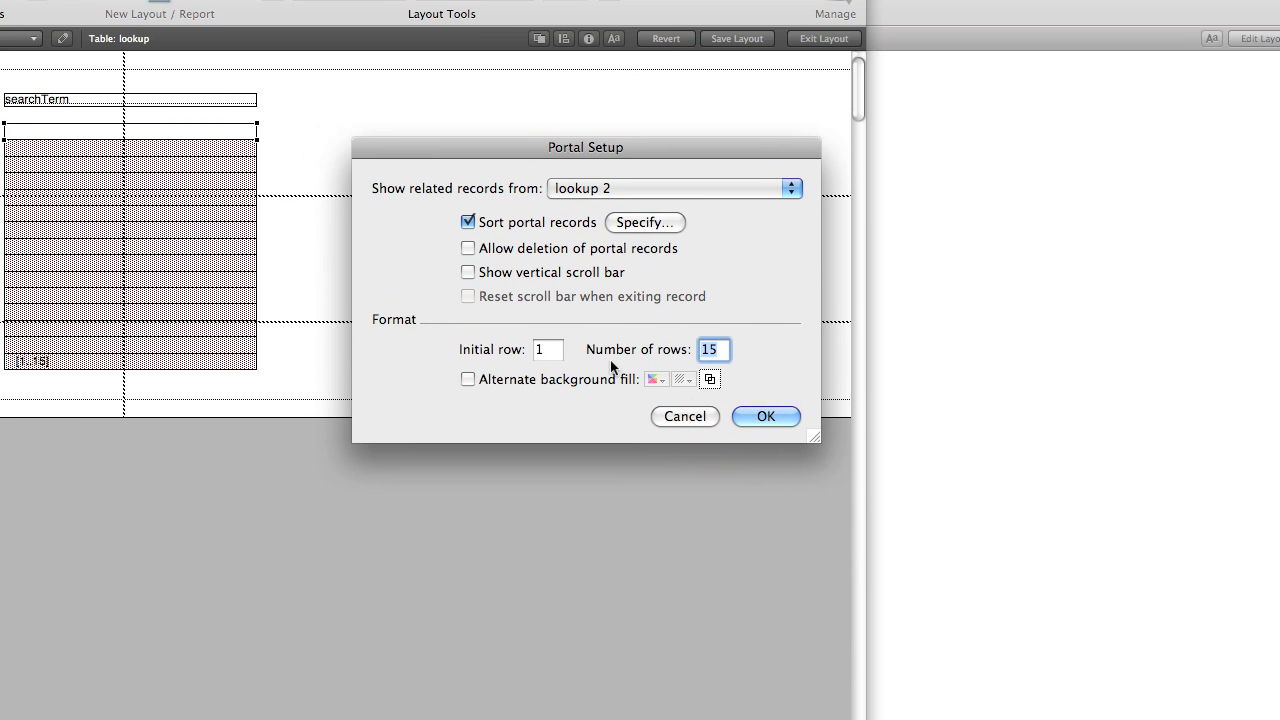
pyautogui.click(564, 217)
pyautogui.click(630, 328)
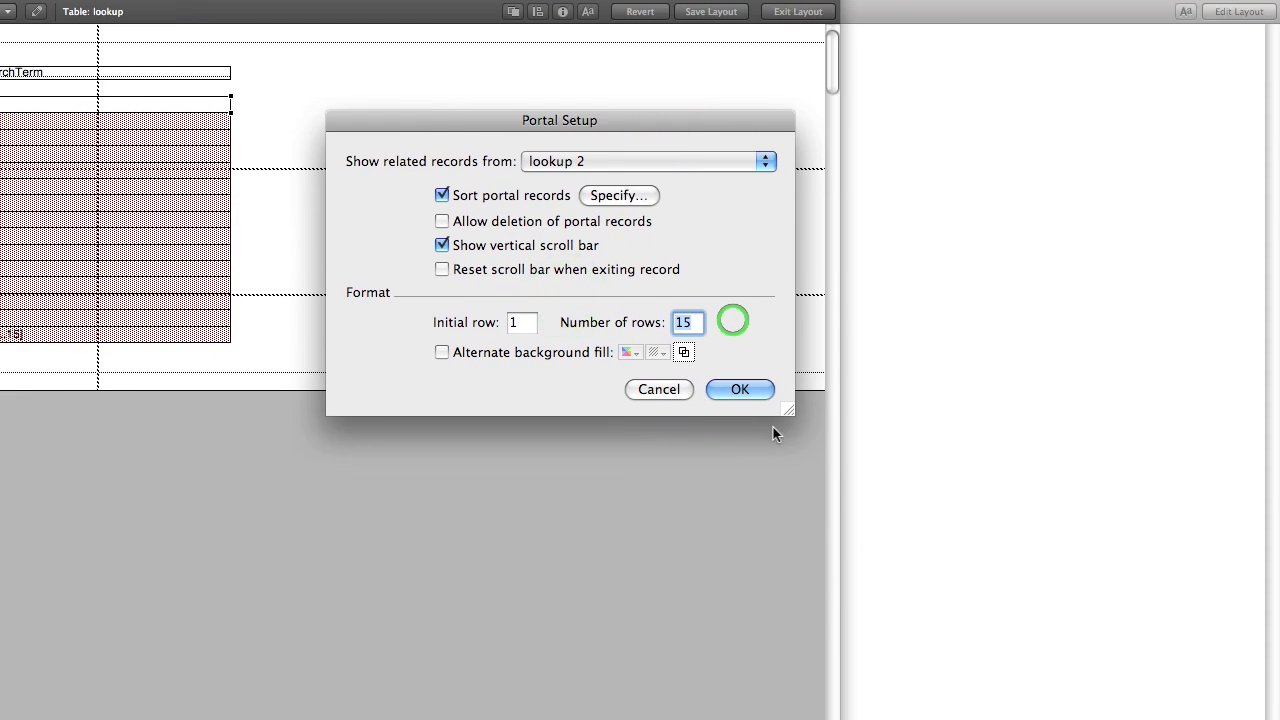
pyautogui.click(819, 471)
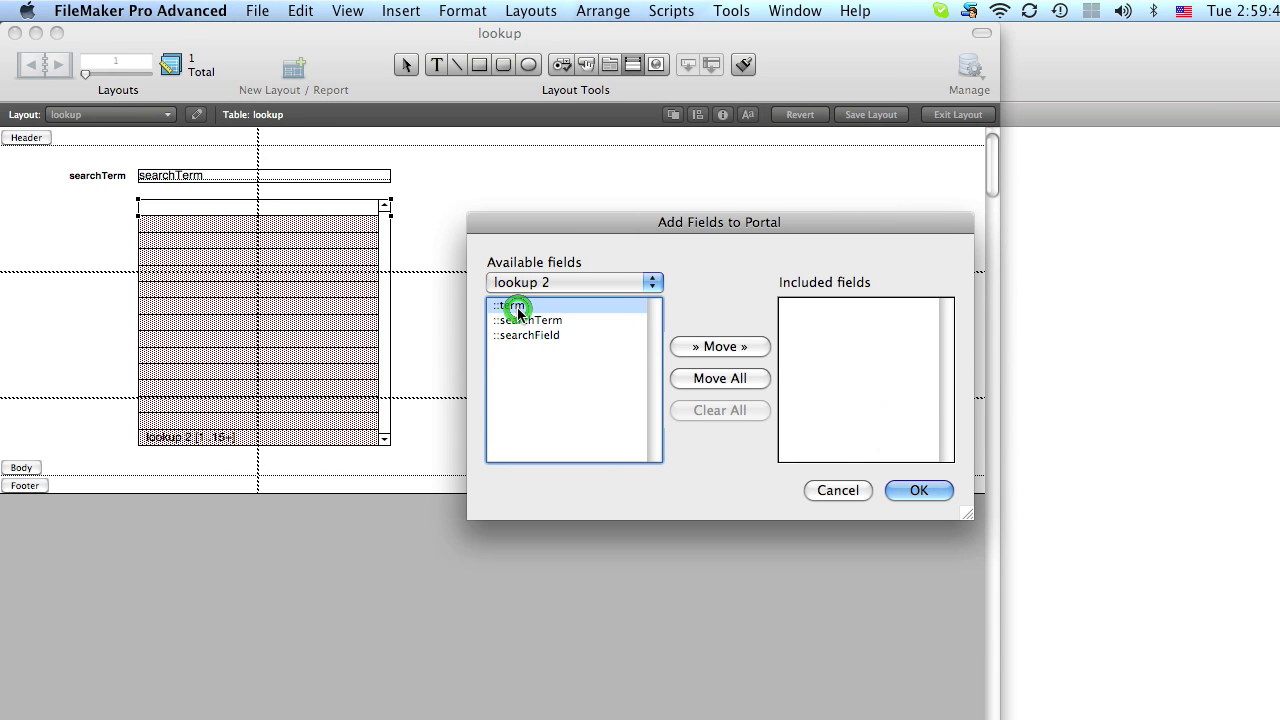
# Place the ::term field in the portal rows
pyautogui.doubleClick(512, 306)
pyautogui.click(911, 423)
pyautogui.press('Return')
# Turn off Browse-mode entry for the portal's ::term field, leaving it enterable only in Find mode
pyautogui.click(128, 103)
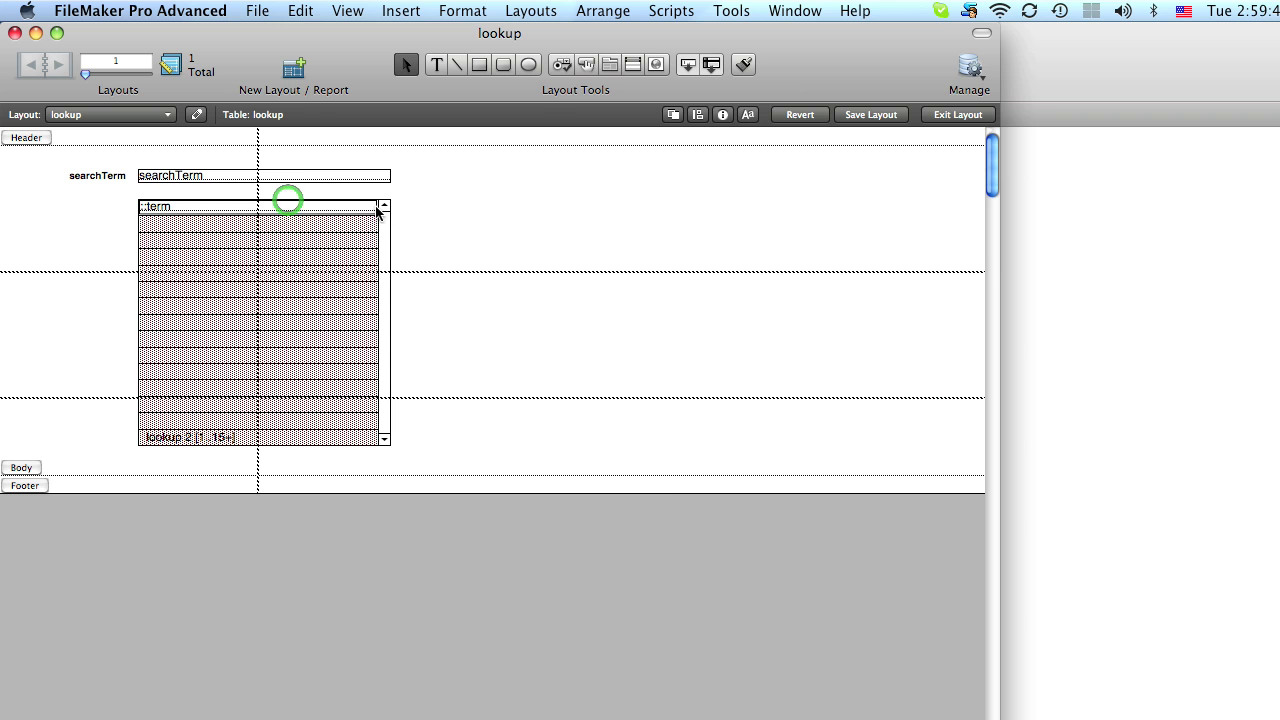
pyautogui.click(338, 206)
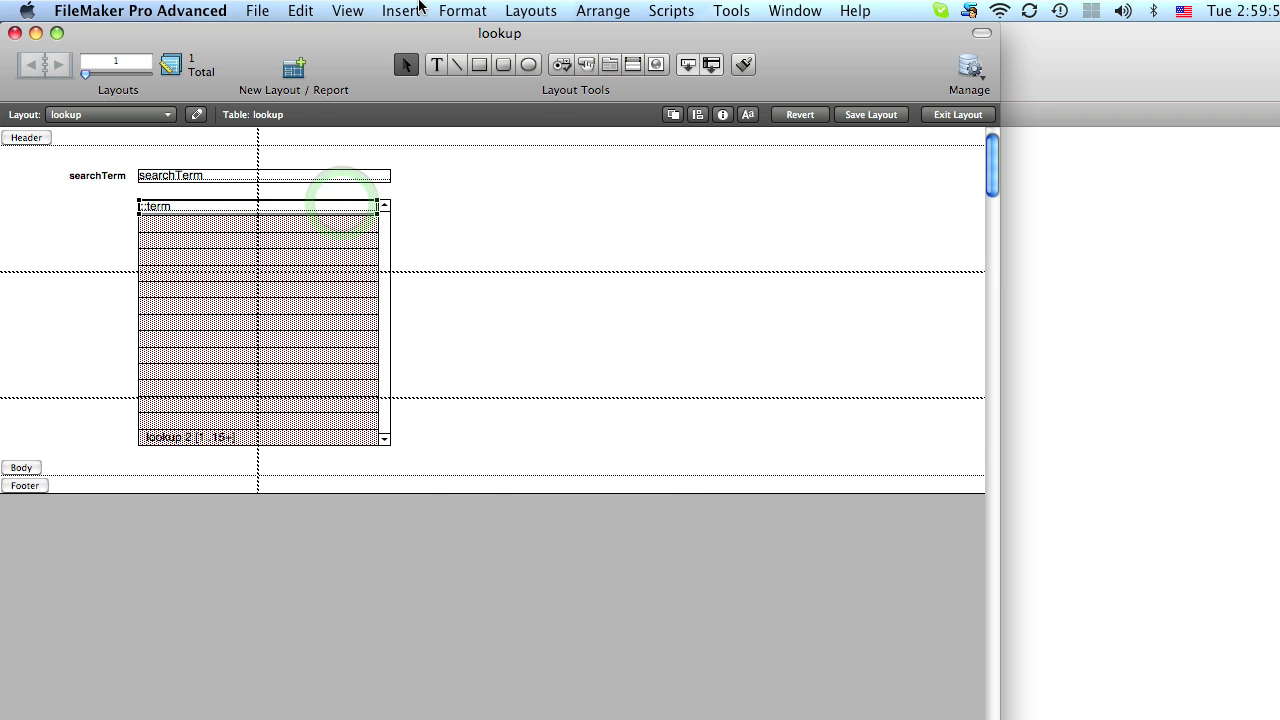
pyautogui.click(460, 11)
pyautogui.moveTo(507, 305)
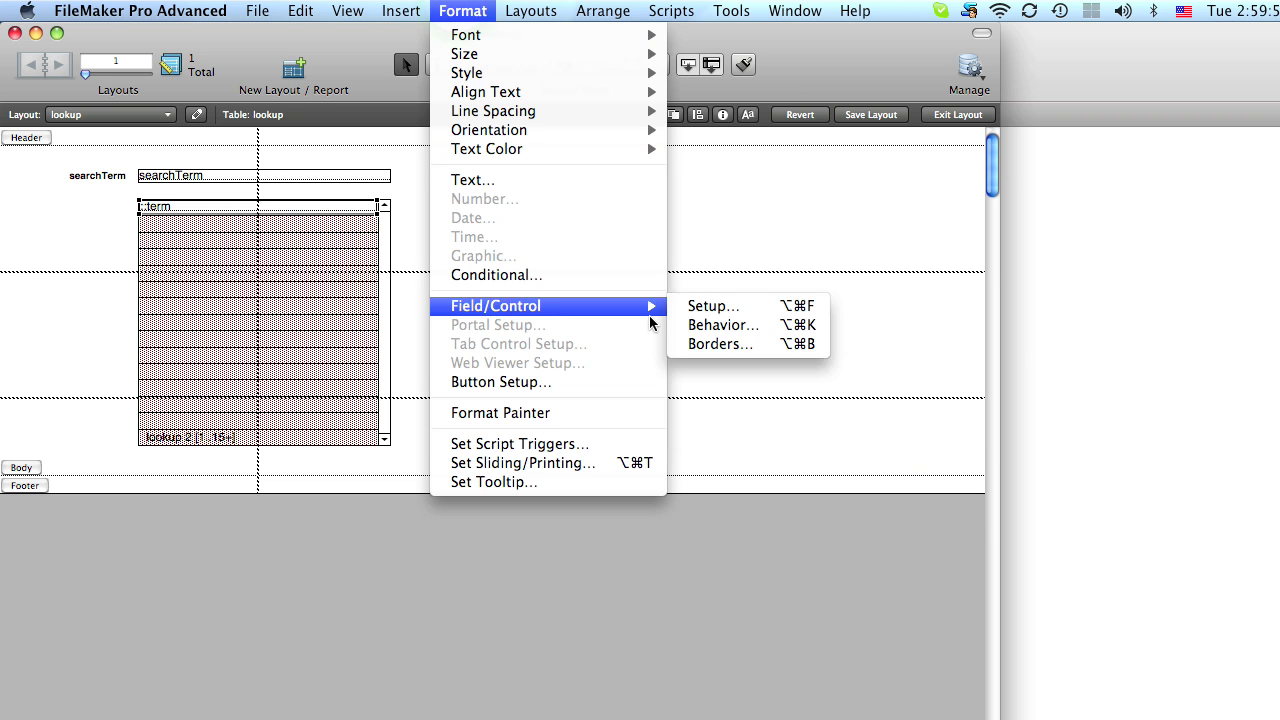
pyautogui.click(691, 325)
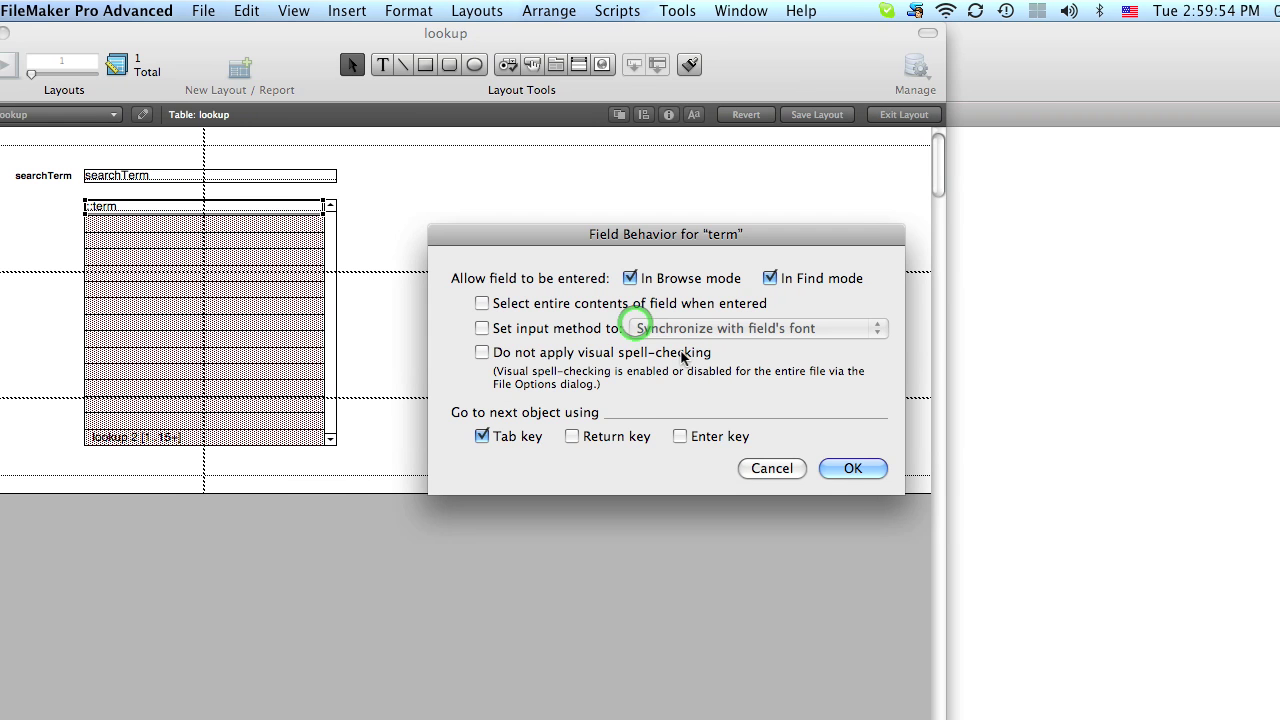
pyautogui.click(690, 279)
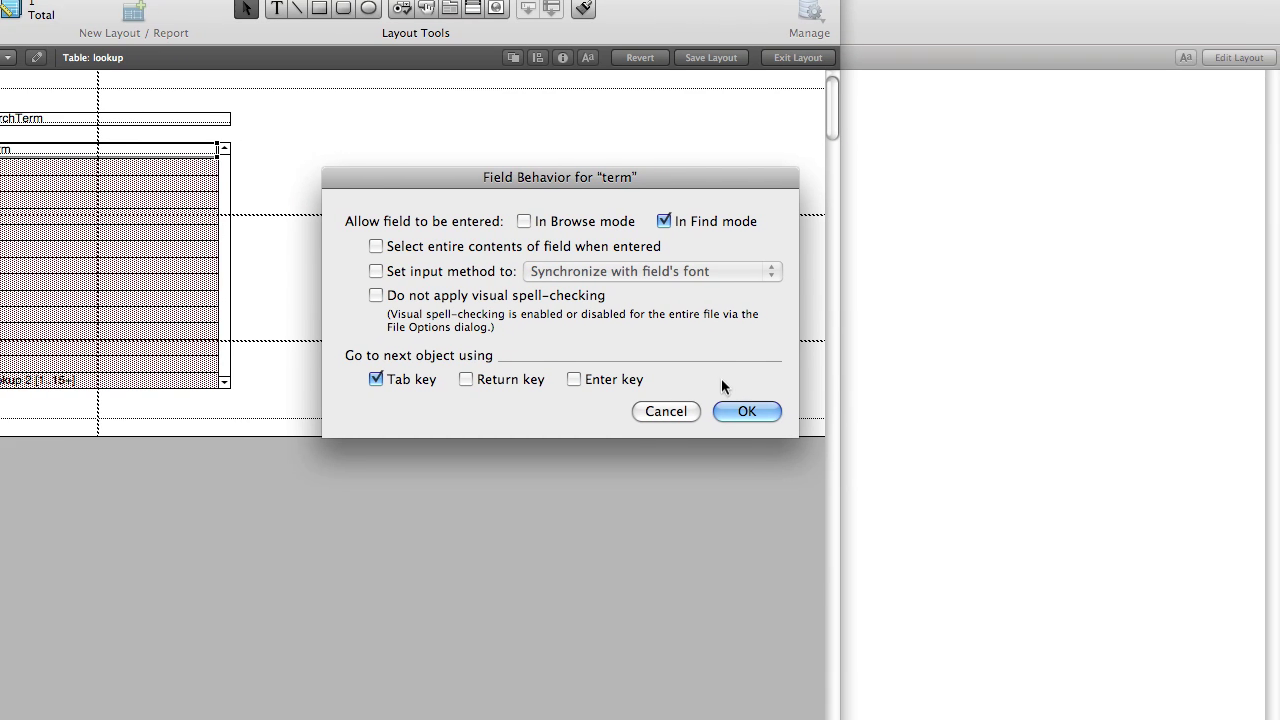
pyautogui.click(853, 462)
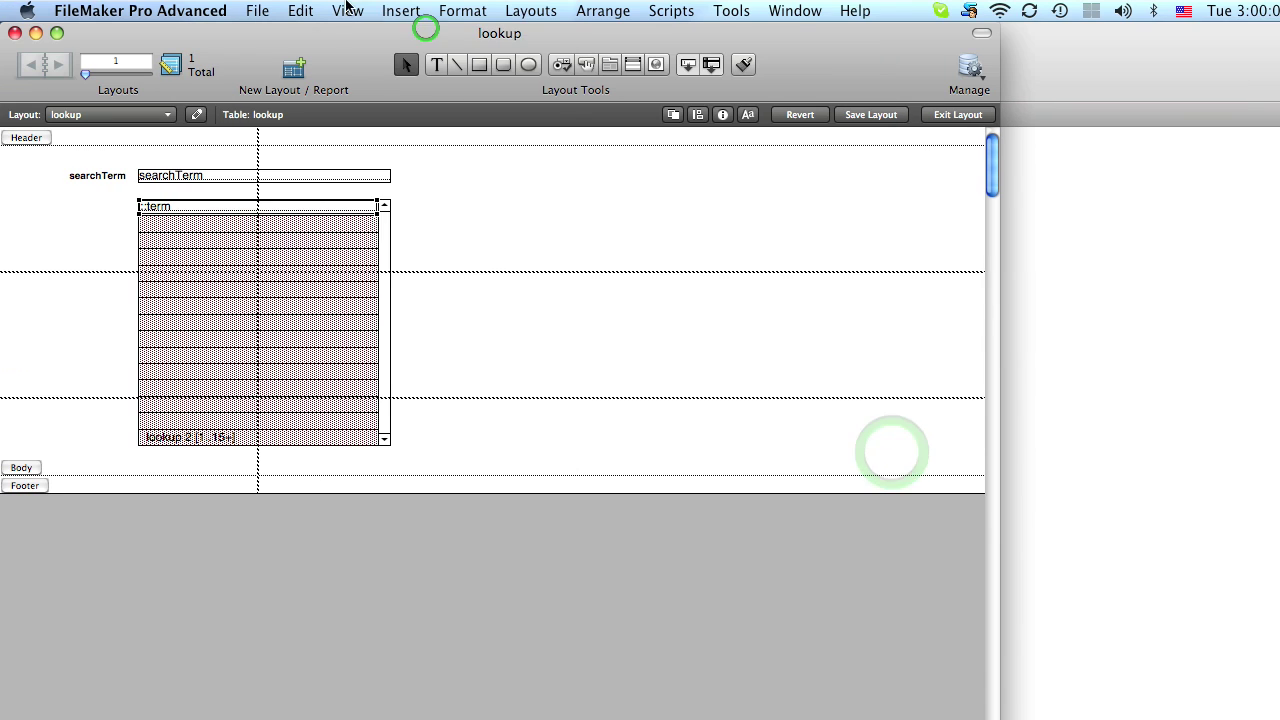
pyautogui.click(347, 10)
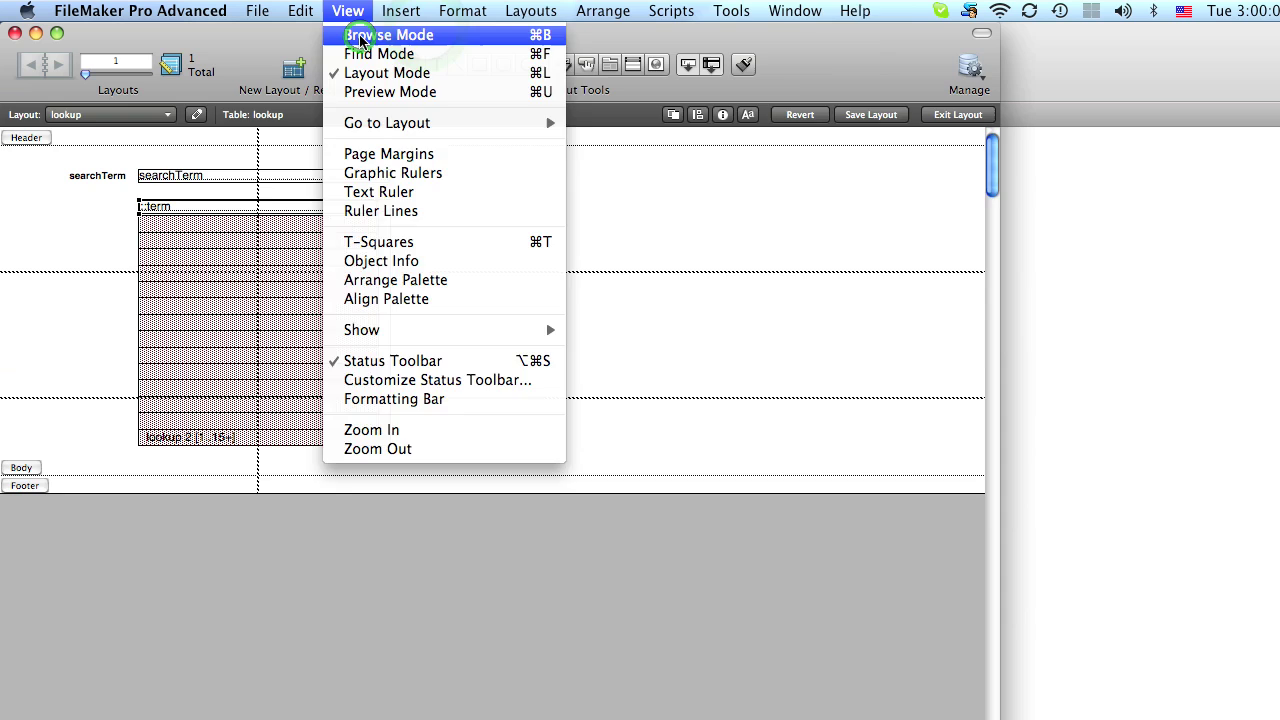
# In Browse mode, enter 'a' in searchTerm so the portal lists the a-words
pyautogui.click(361, 38)
pyautogui.click(194, 176)
pyautogui.write('a')
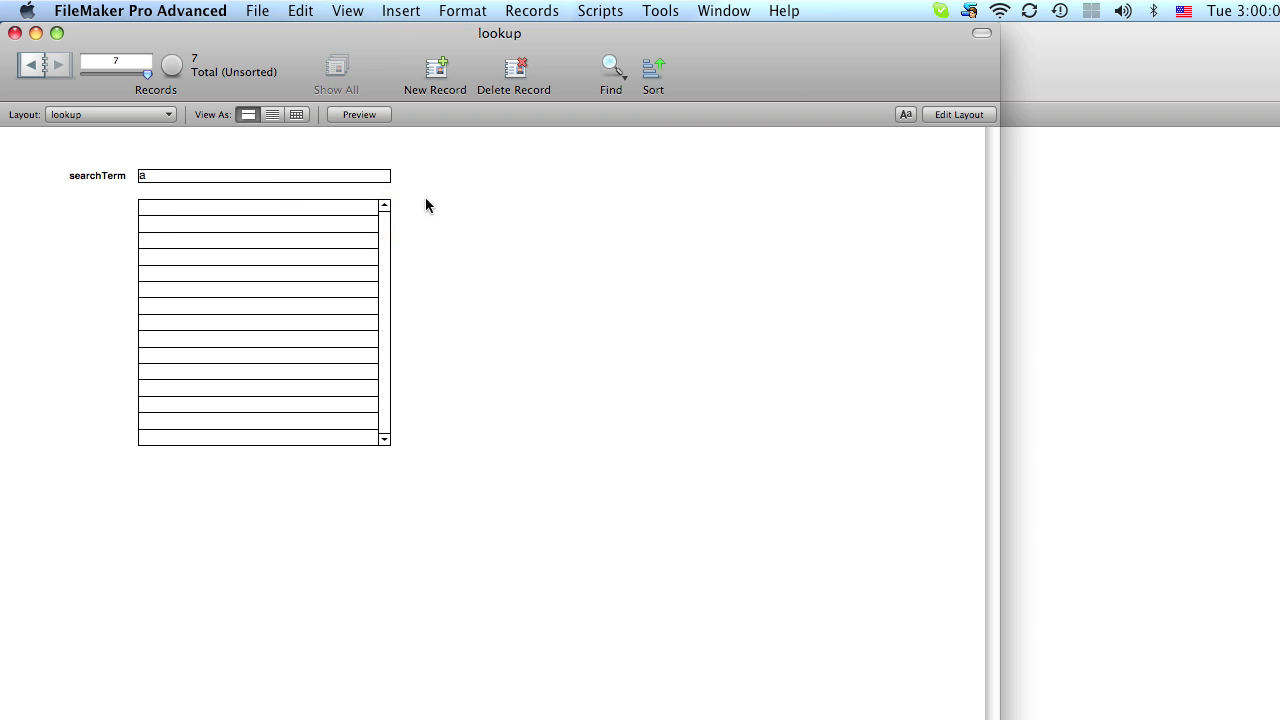
pyautogui.click(436, 203)
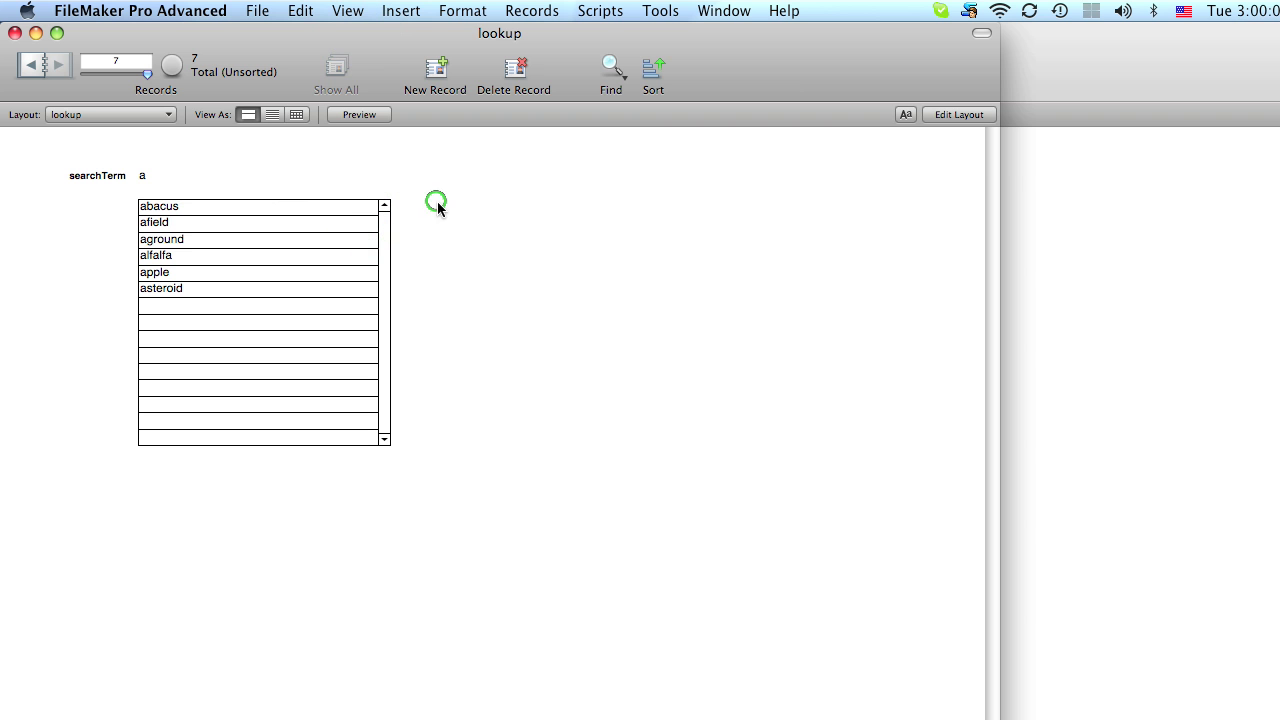
pyautogui.click(175, 179)
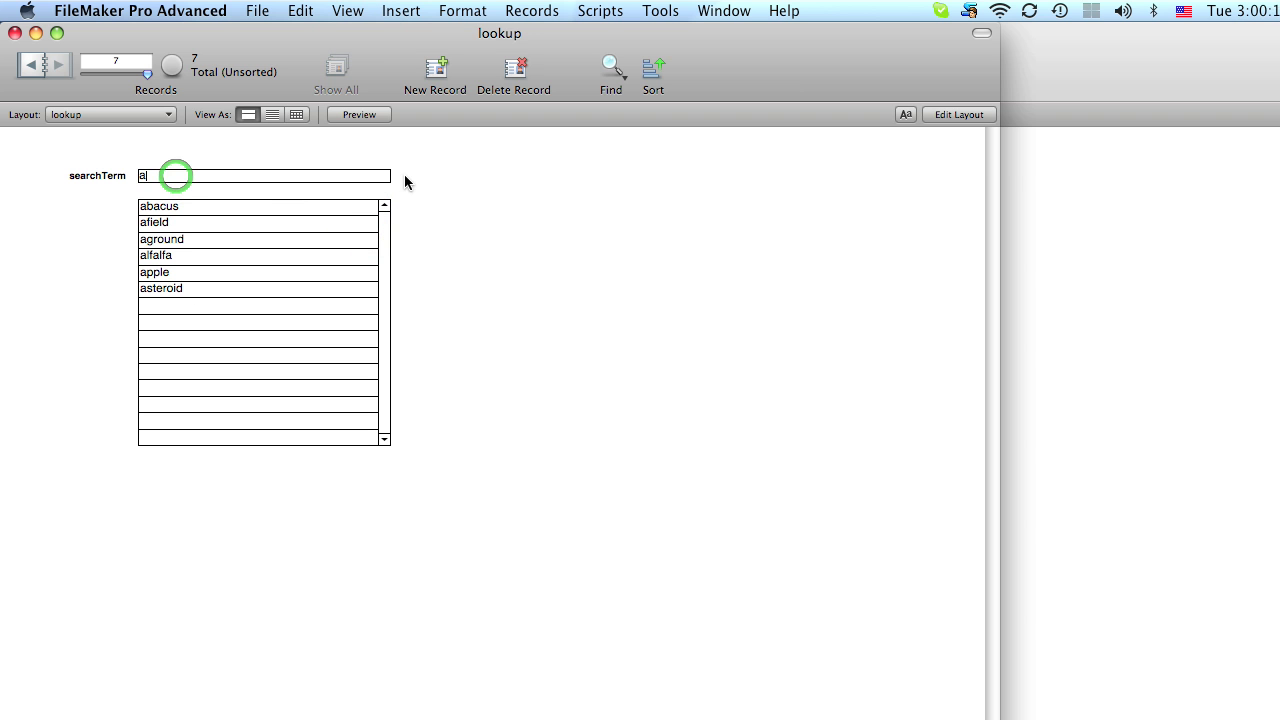
pyautogui.click(440, 191)
# Extend searchTerm to 'ab' to narrow the portal to abacus, then return to Layout mode
pyautogui.click(192, 176)
pyautogui.write('b')
pyautogui.click(468, 207)
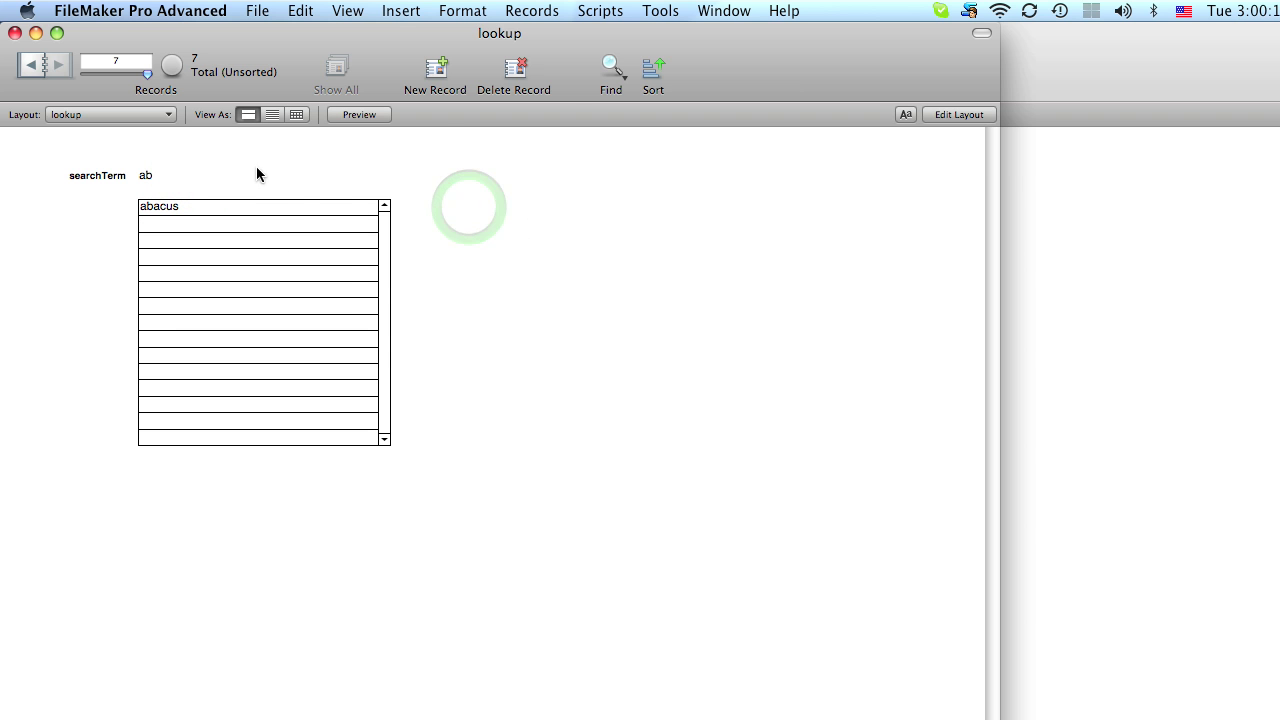
pyautogui.click(356, 12)
pyautogui.click(375, 74)
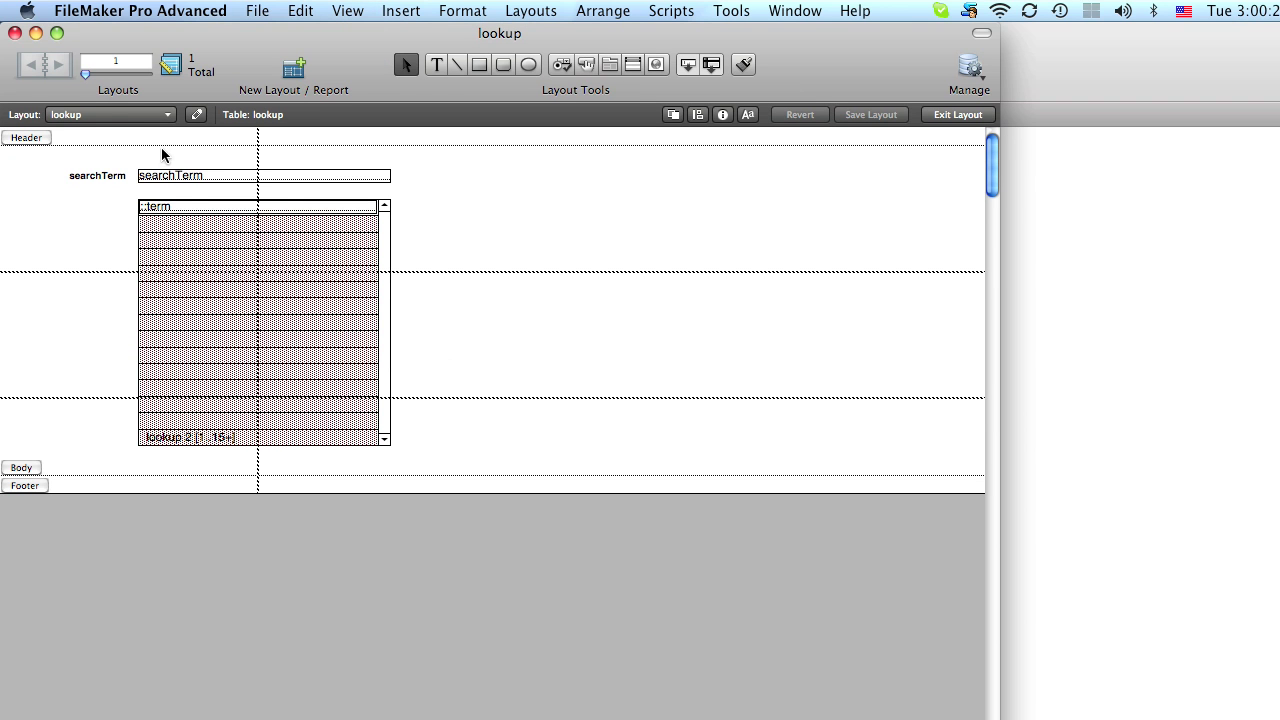
# Attach an OnObjectModify trigger running the 'trigger refresh' script to the searchTerm field
pyautogui.rightClick(208, 177)
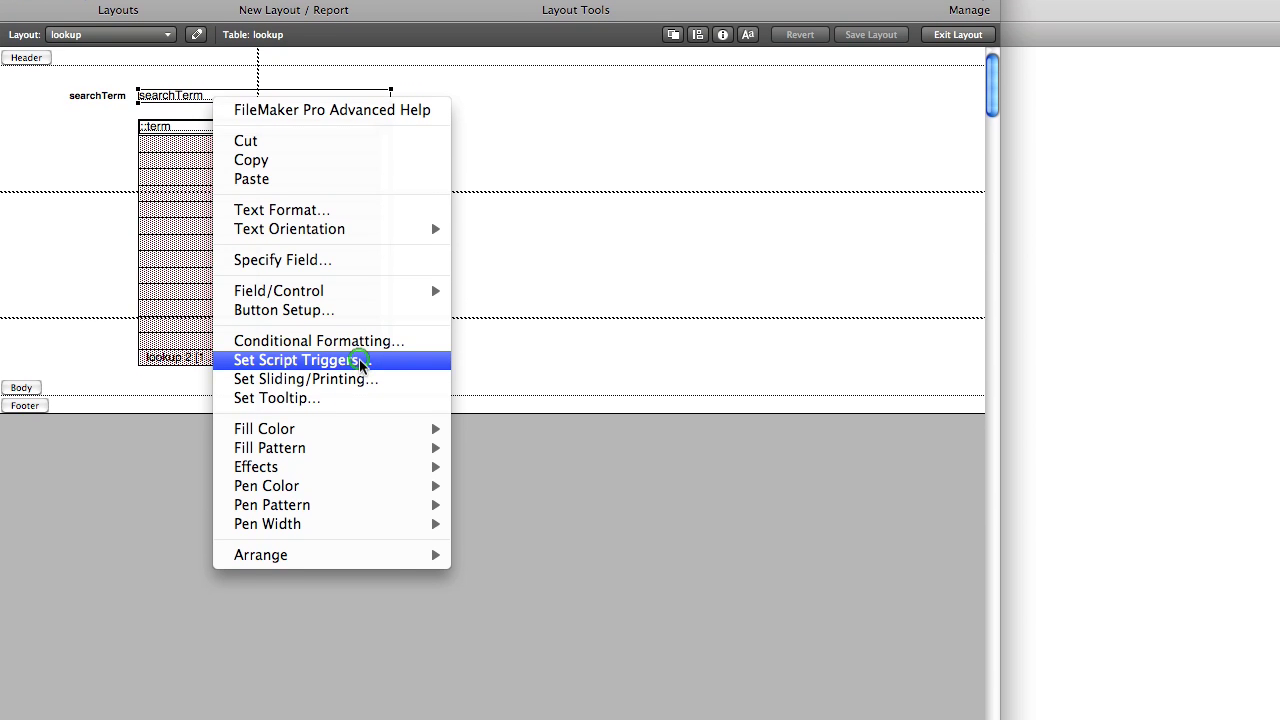
pyautogui.click(362, 370)
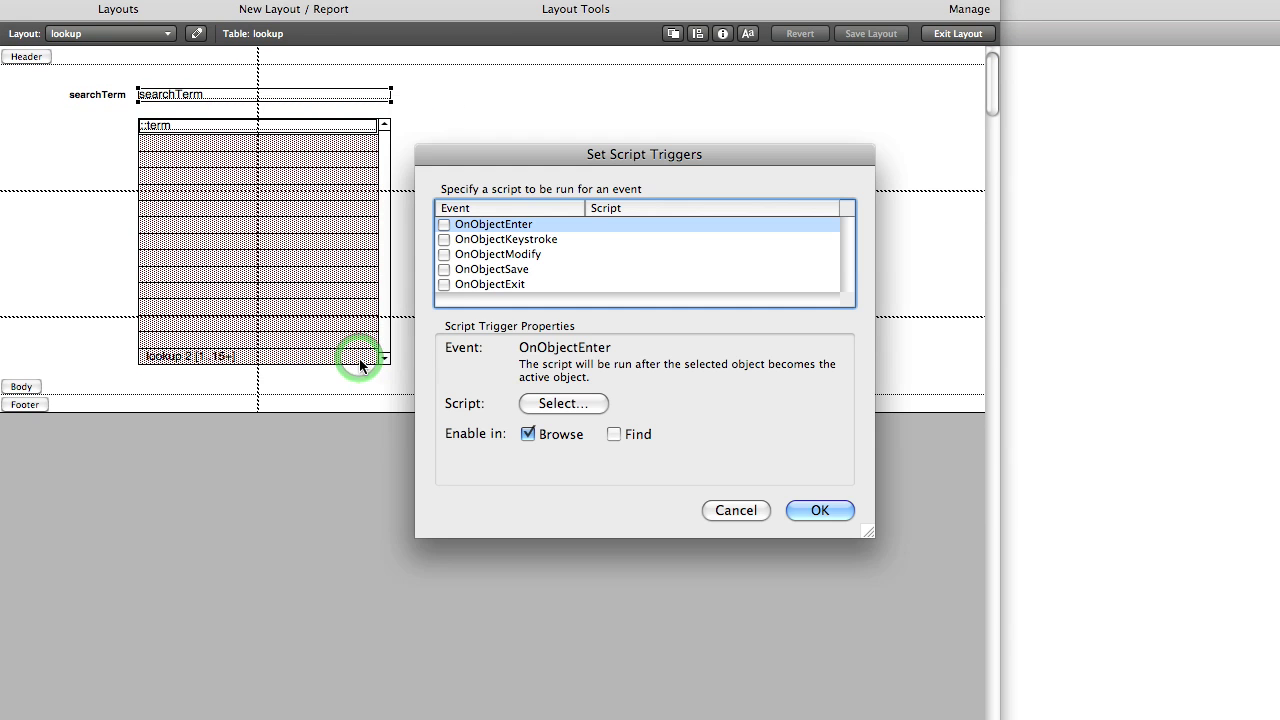
pyautogui.click(446, 257)
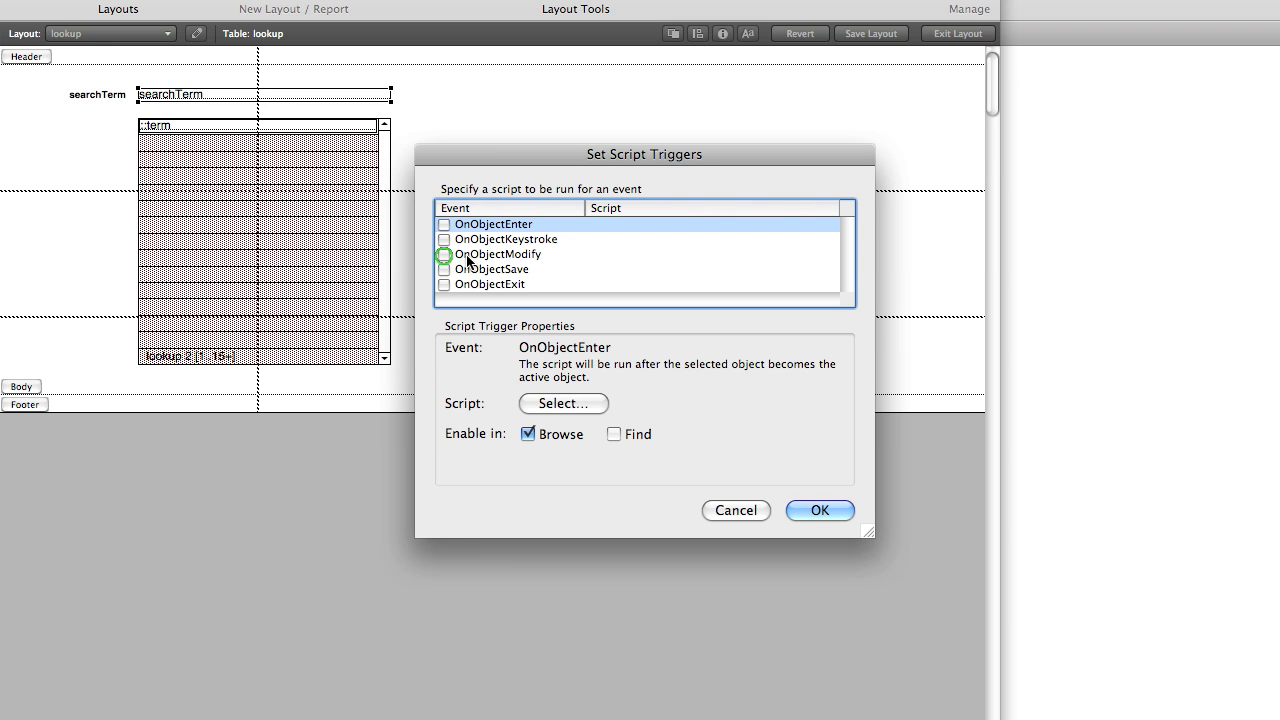
pyautogui.click(443, 255)
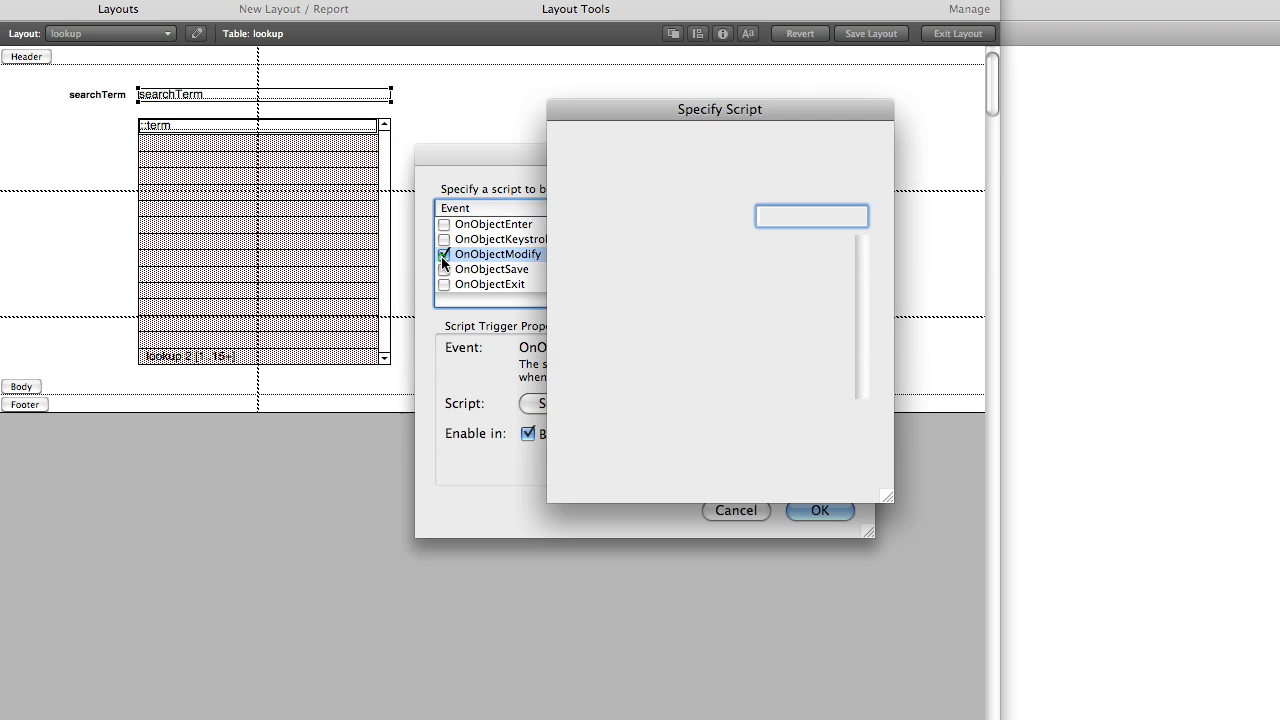
pyautogui.click(645, 246)
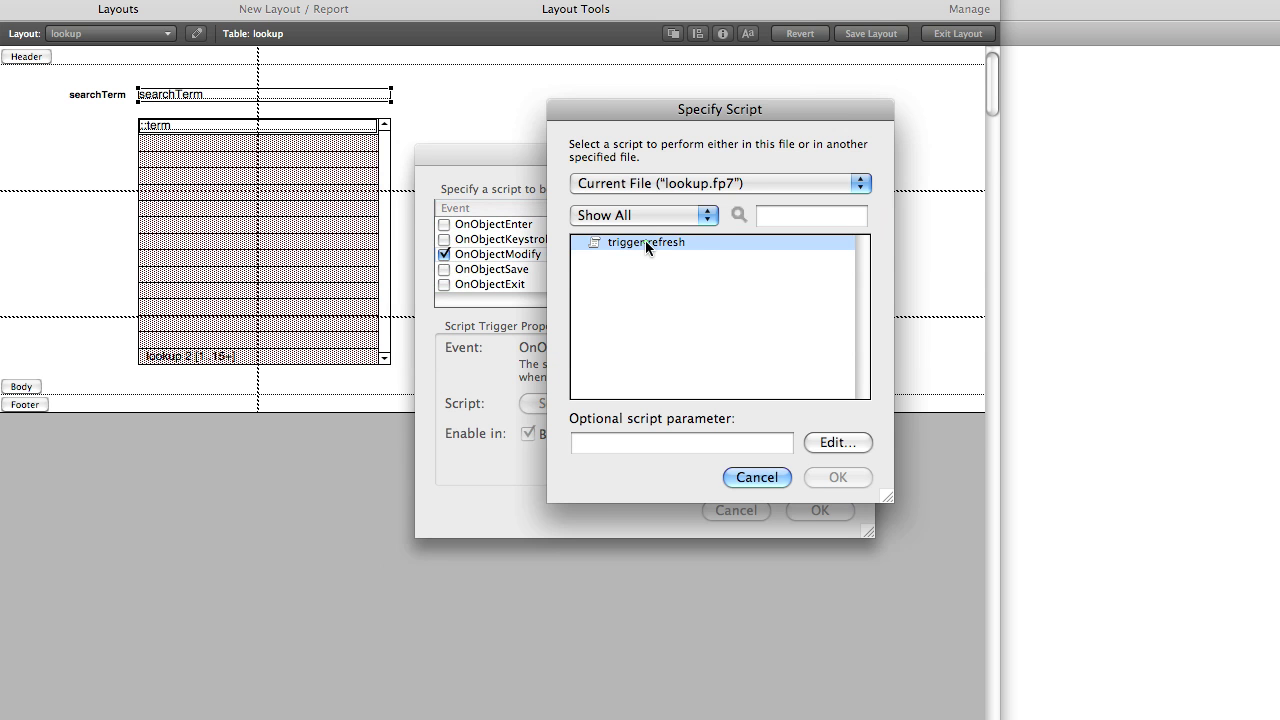
pyautogui.click(840, 476)
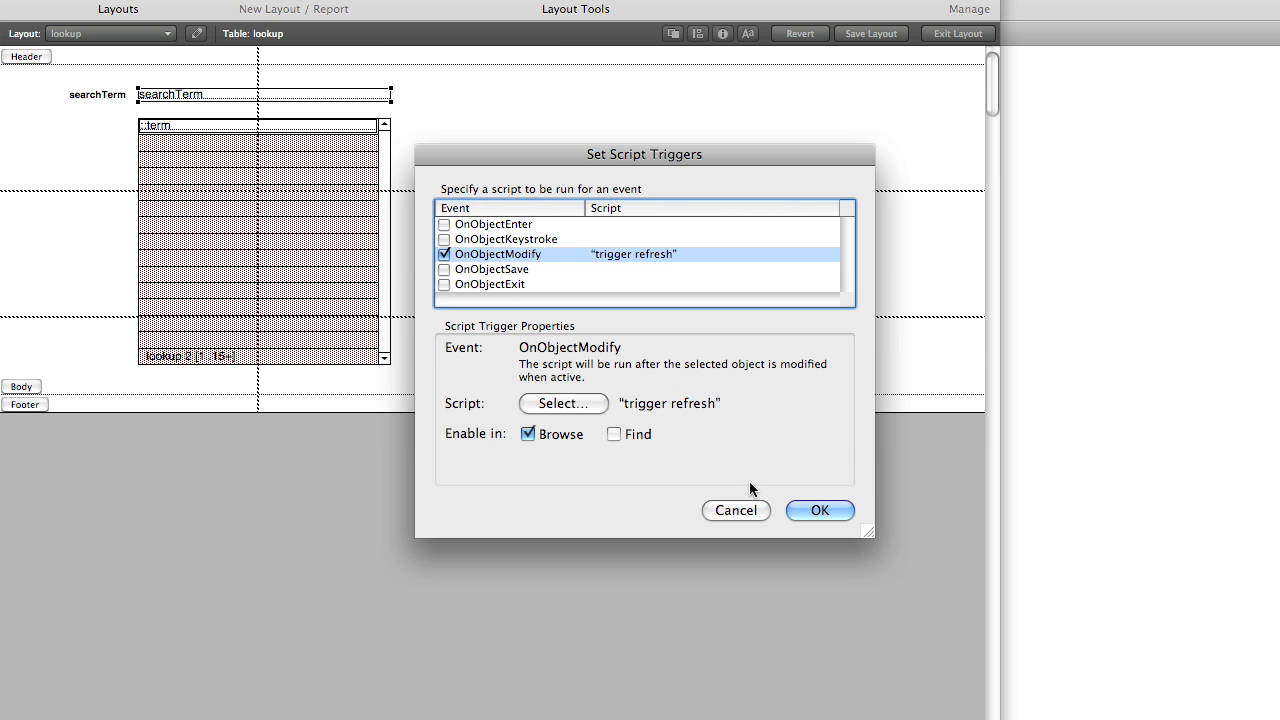
pyautogui.click(819, 514)
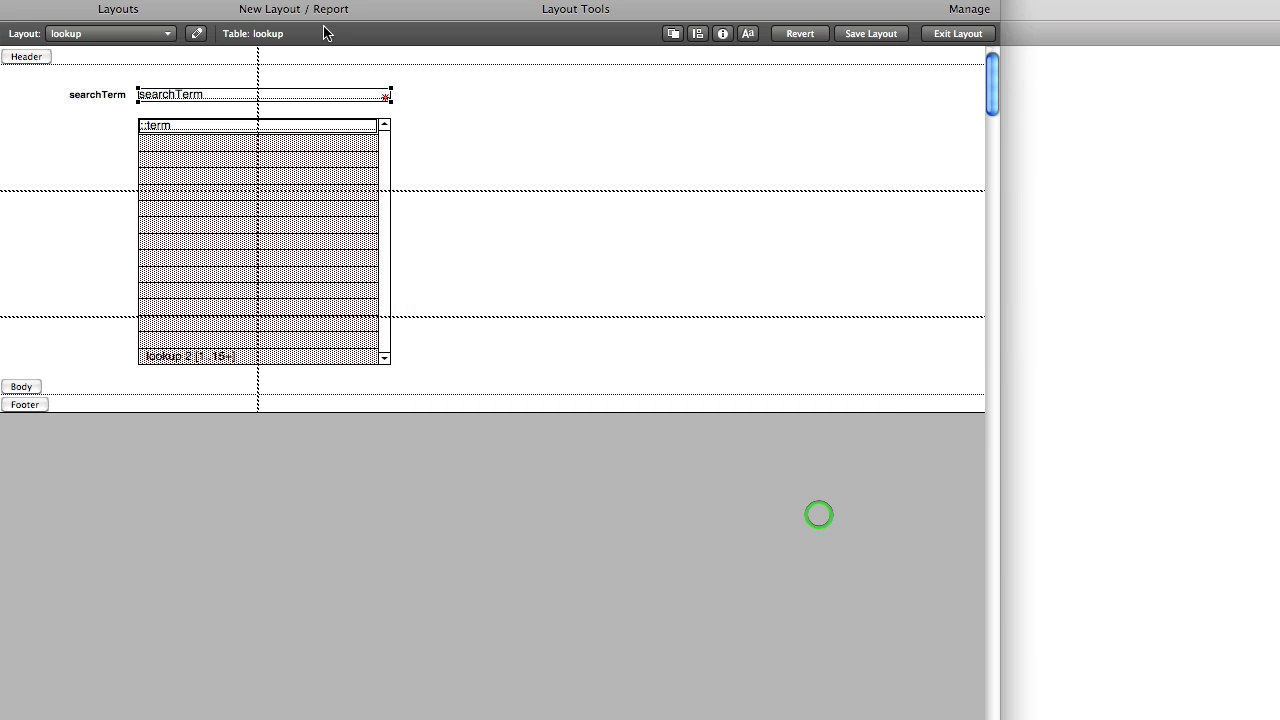
# In Browse mode, type 'abacus' then 'ab' into searchTerm to watch the portal filter live
pyautogui.click(347, 10)
pyautogui.click(429, 29)
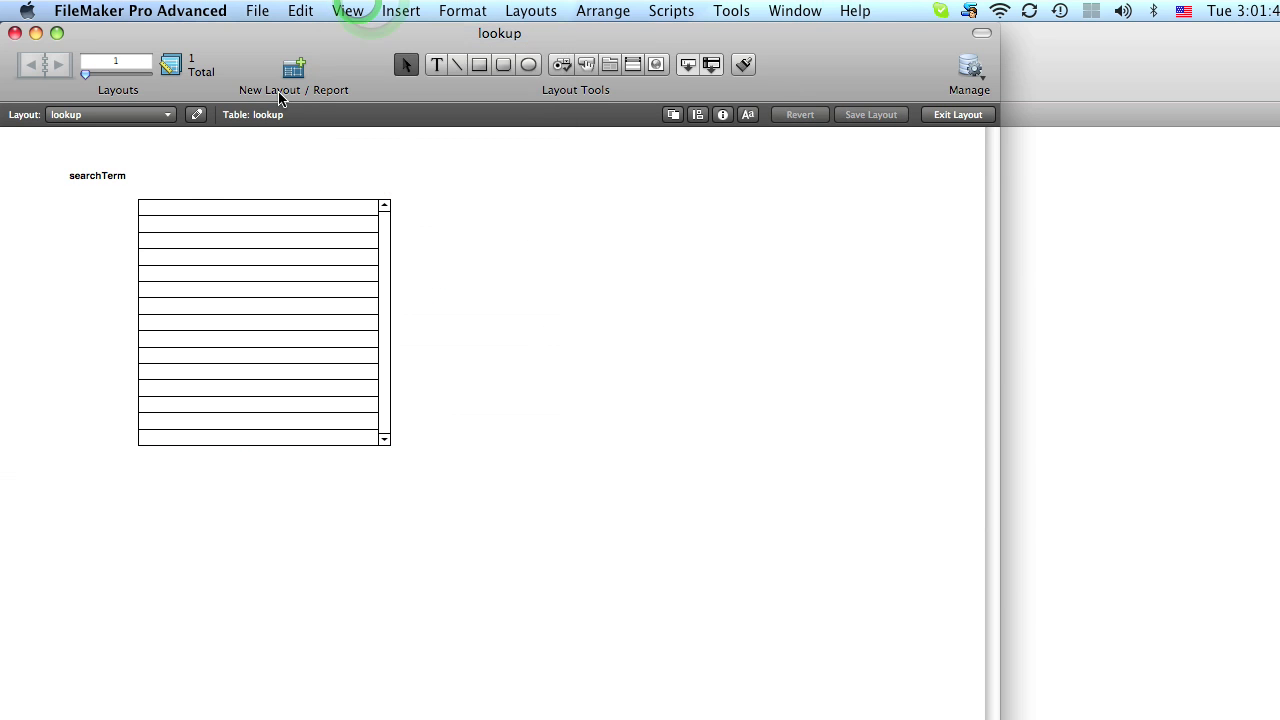
pyautogui.click(247, 116)
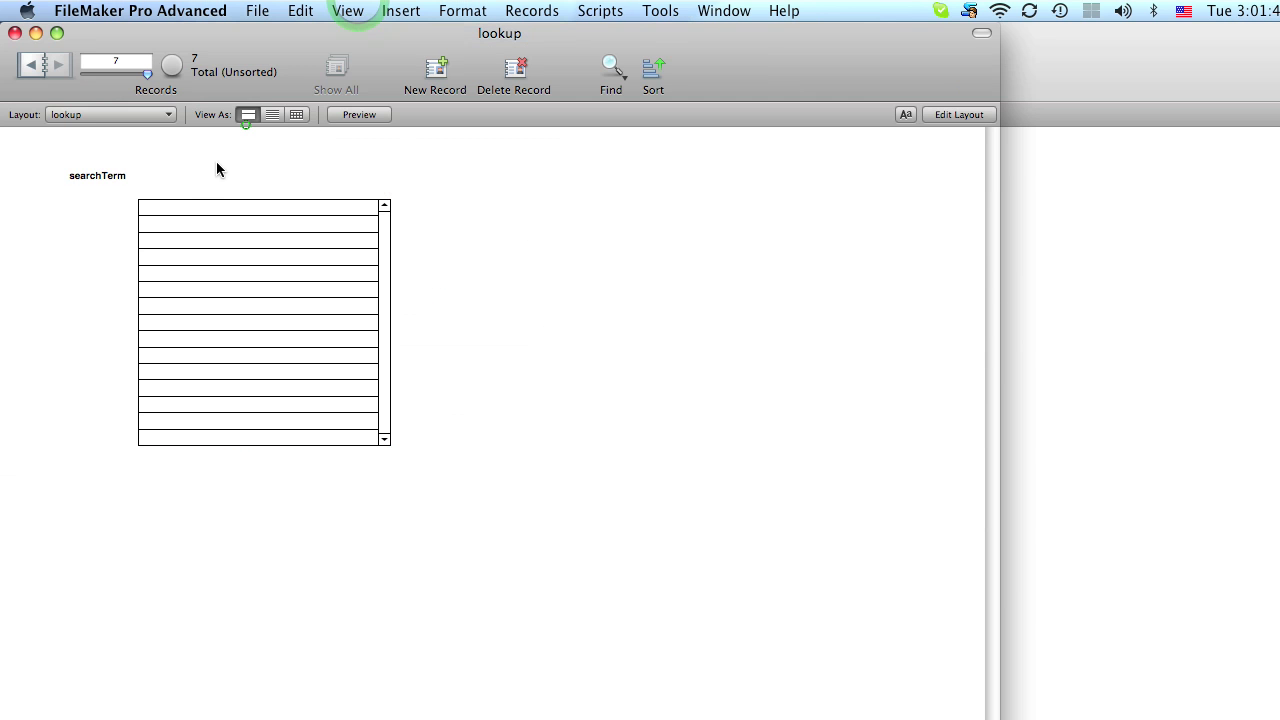
pyautogui.click(211, 181)
pyautogui.write('a')
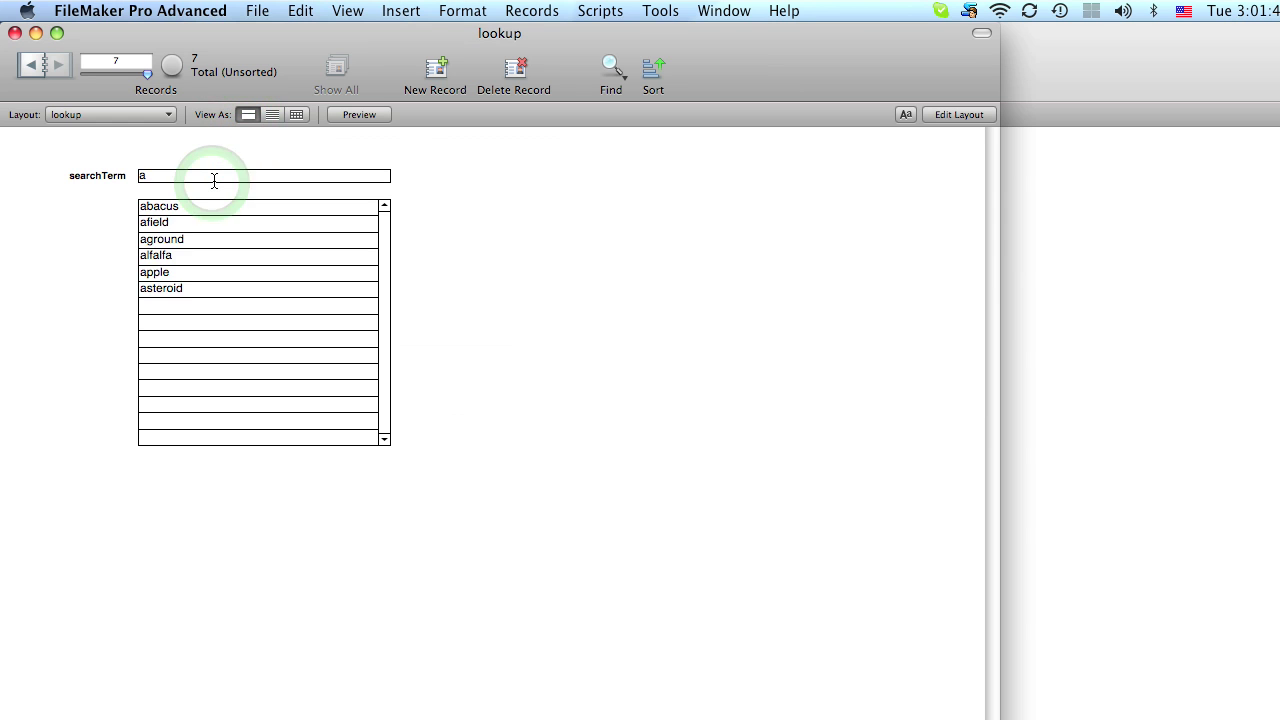
pyautogui.write('bac')
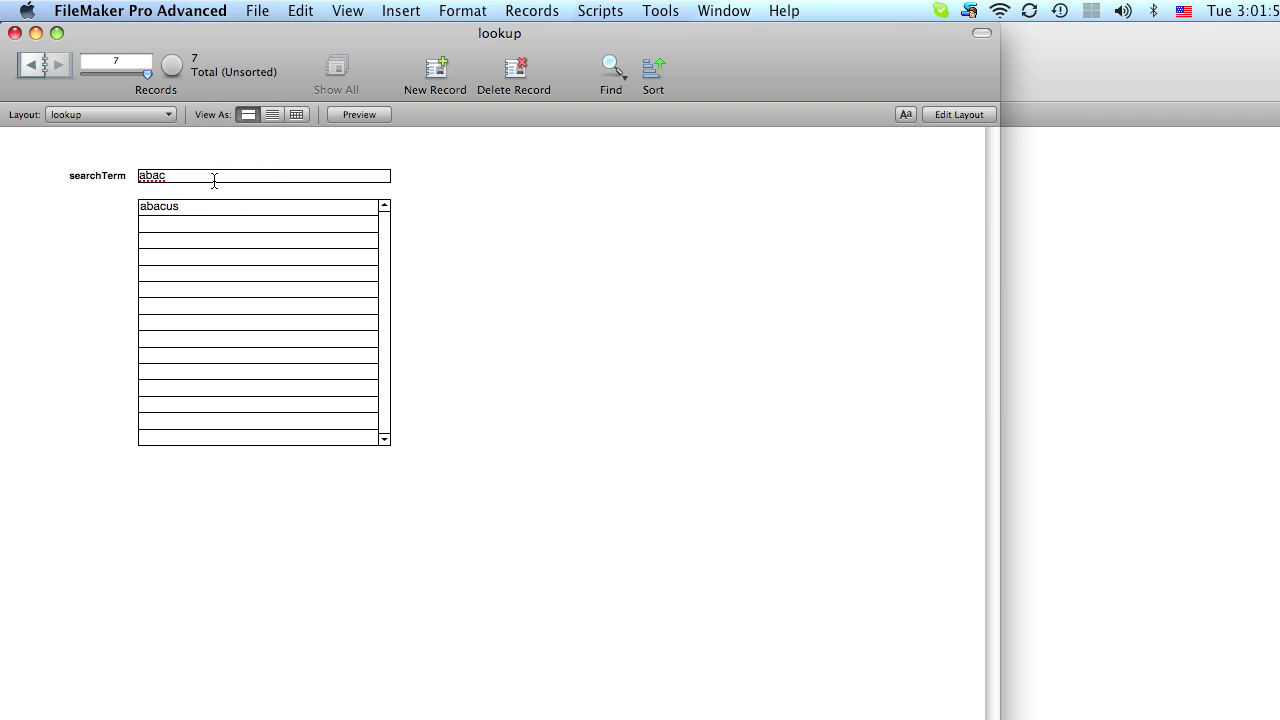
pyautogui.write('us')
pyautogui.doubleClick(214, 180)
pyautogui.write('ab')
pyautogui.click(569, 192)
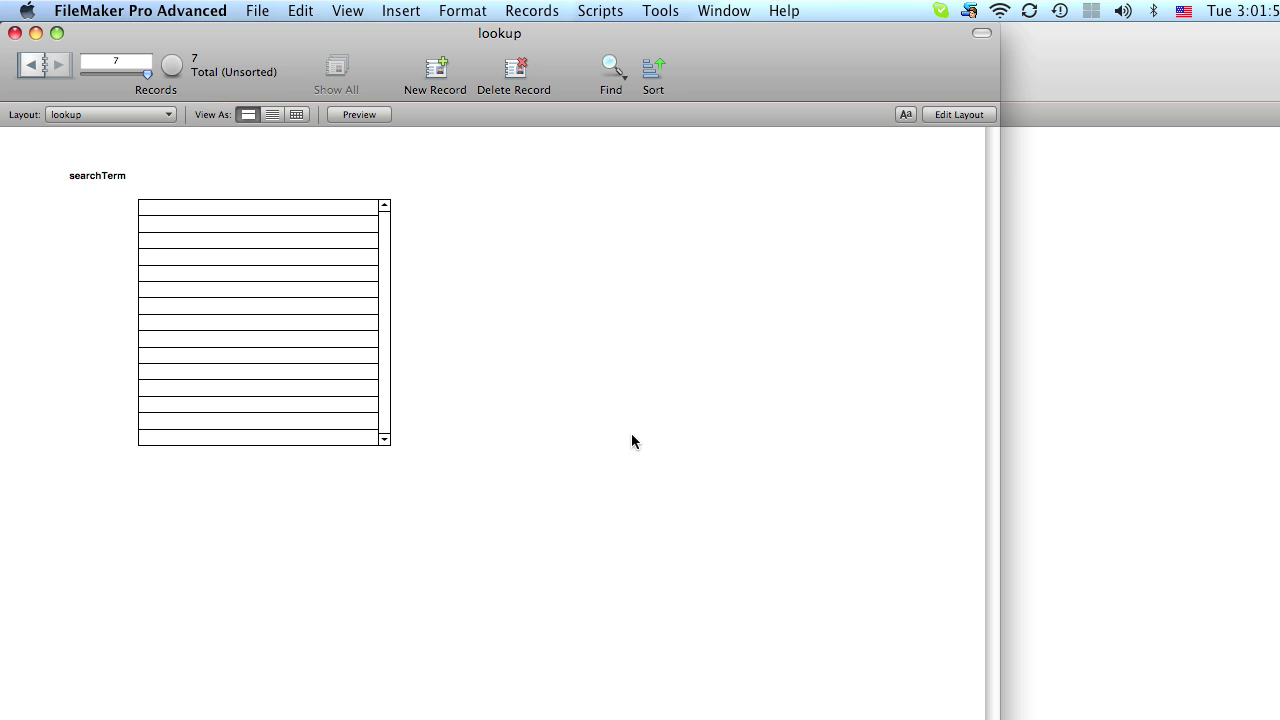
pyautogui.click(690, 483)
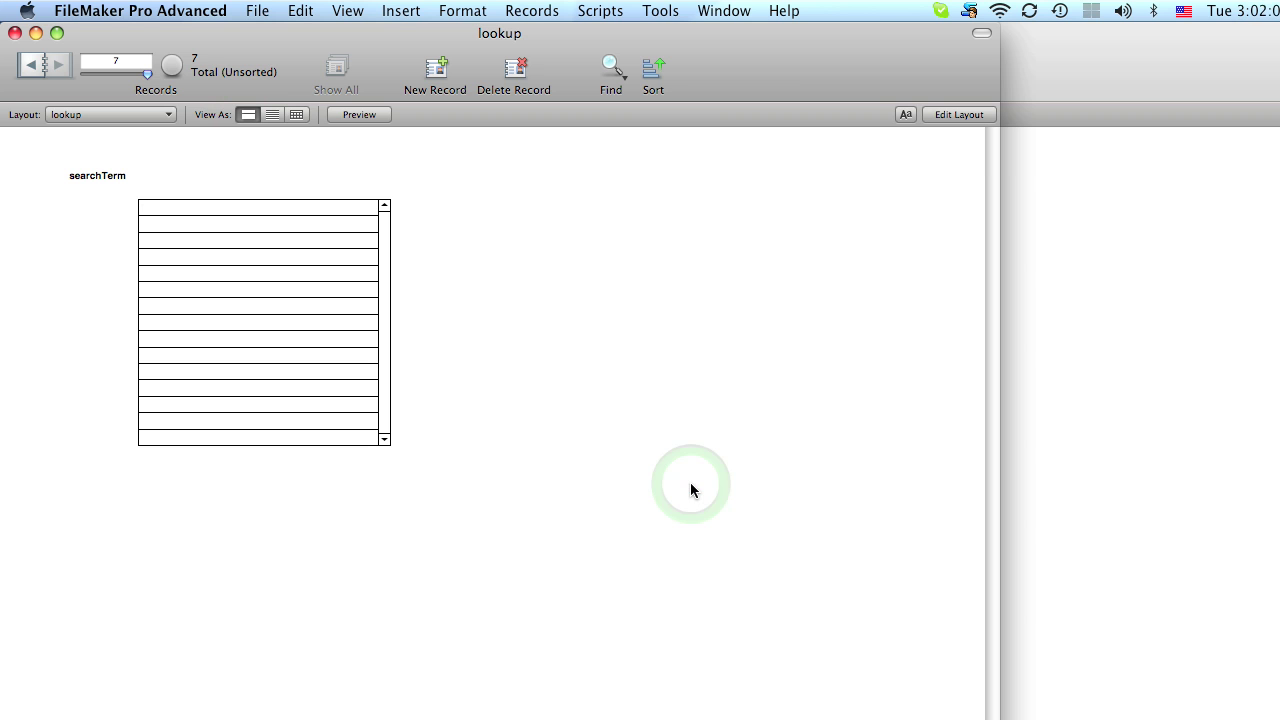